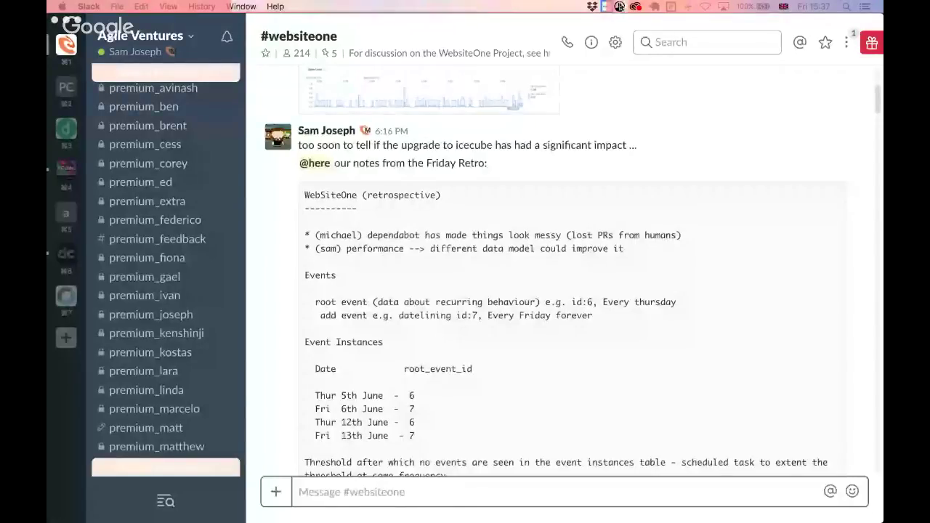
# - Bring up the Friday Retro notes in Slack and scroll down to the Action Items
pyautogui.click(619, 6)
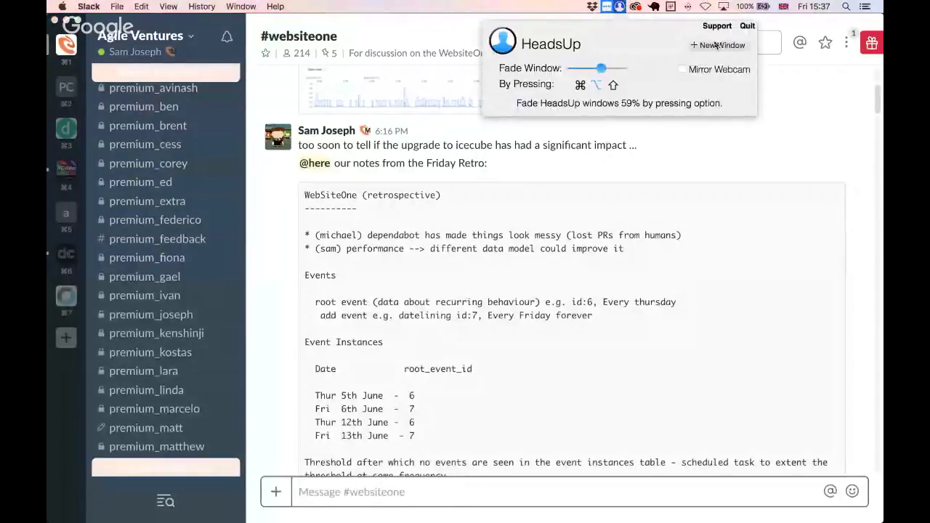
pyautogui.click(629, 260)
pyautogui.moveTo(576, 378)
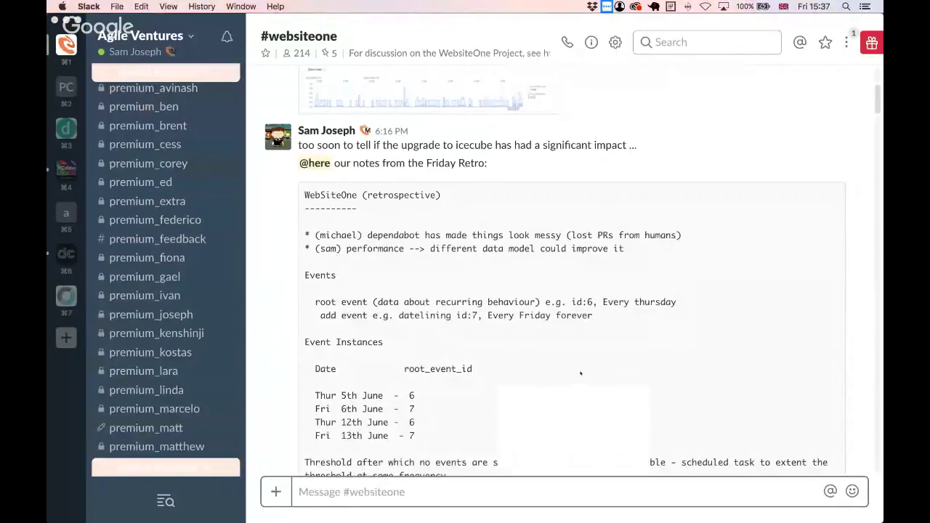
pyautogui.moveTo(579, 376); pyautogui.dragTo(689, 39)
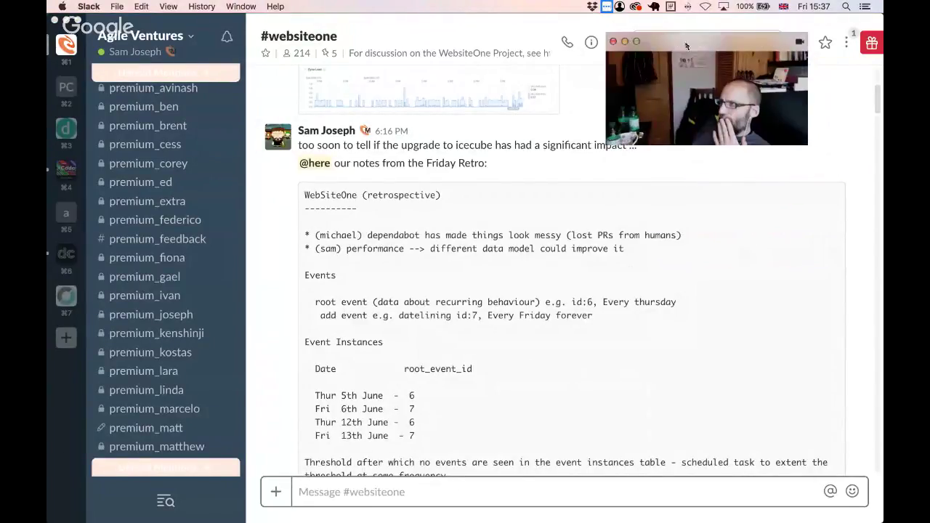
pyautogui.click(799, 41)
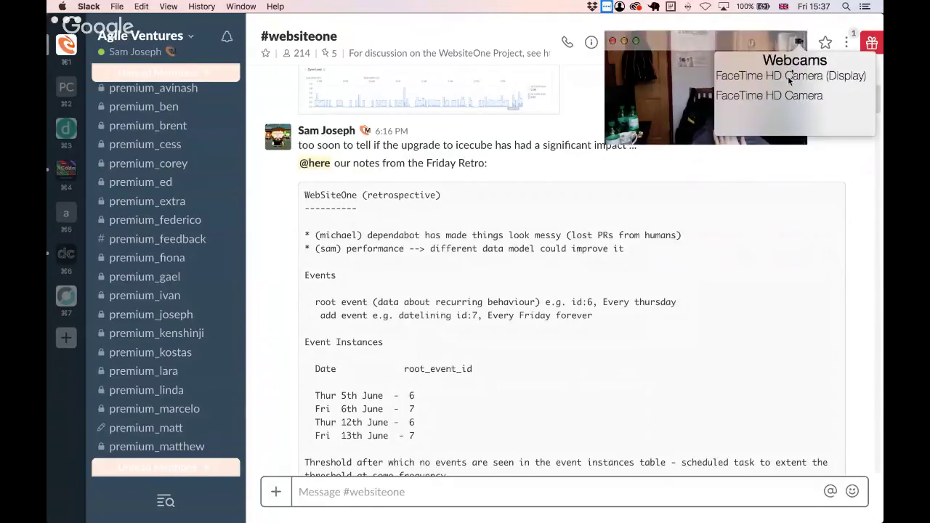
pyautogui.click(766, 101)
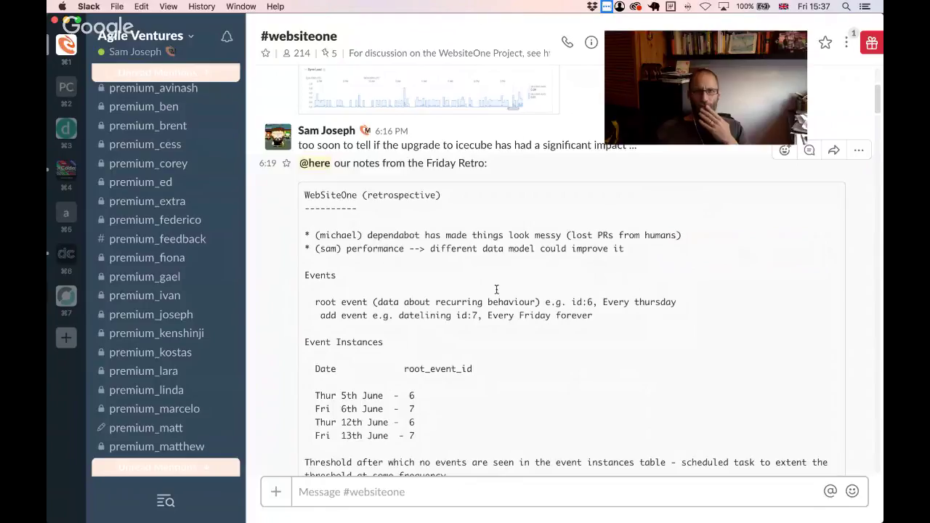
pyautogui.scroll(-3, 501, 294)
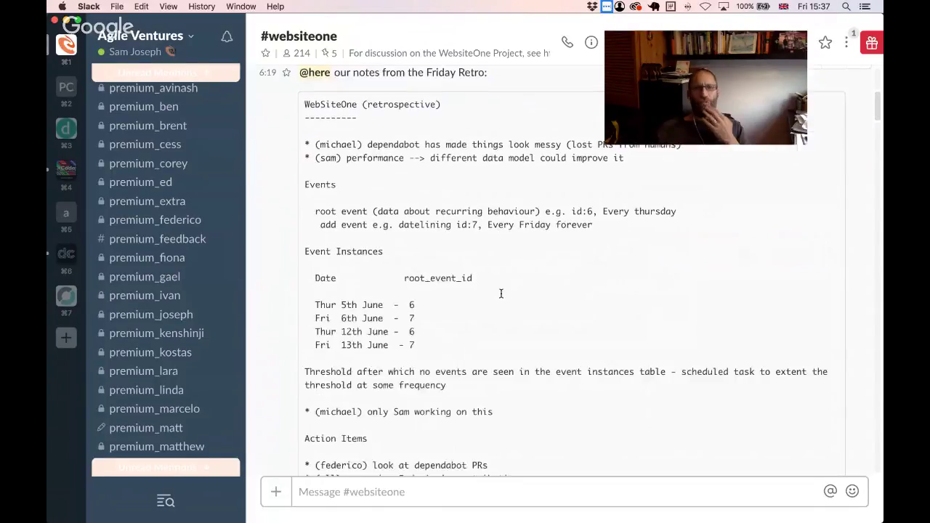
pyautogui.scroll(-4, 431, 245)
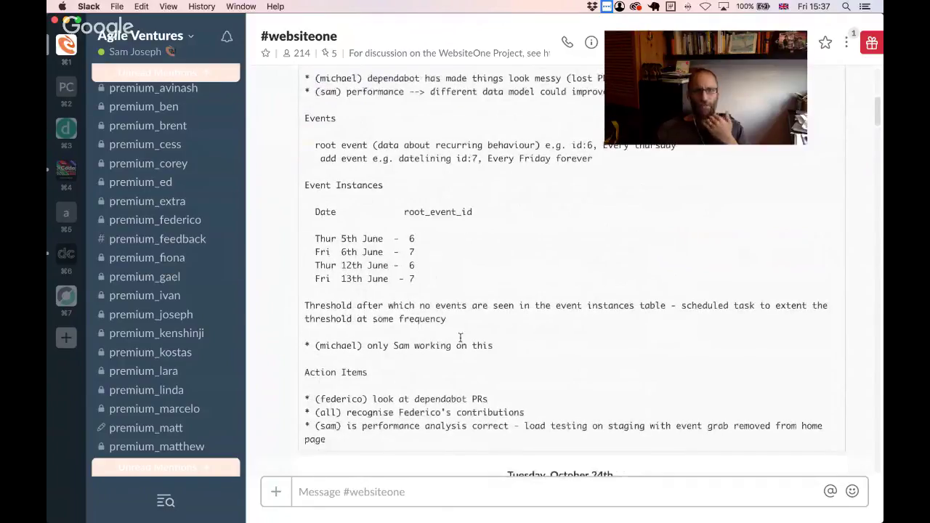
pyautogui.scroll(-1, 480, 320)
pyautogui.moveTo(368, 340); pyautogui.dragTo(495, 340)
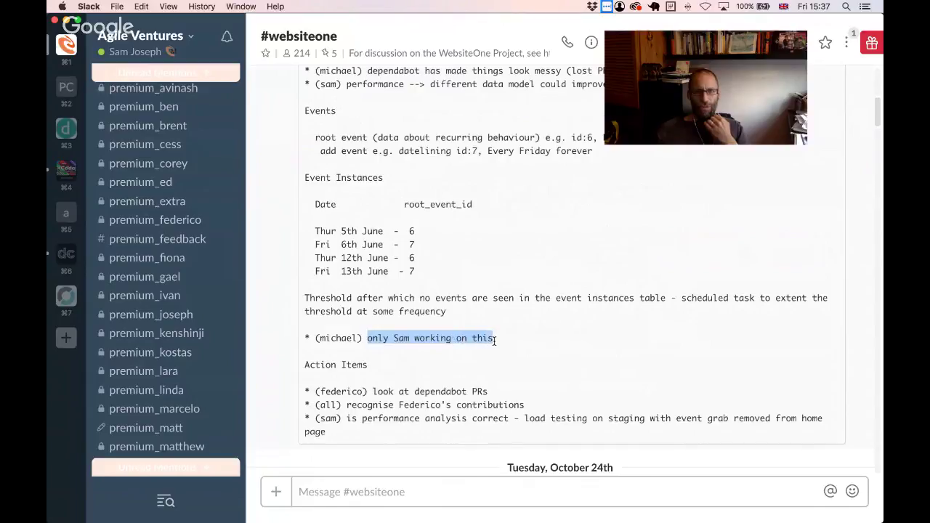
pyautogui.click(543, 342)
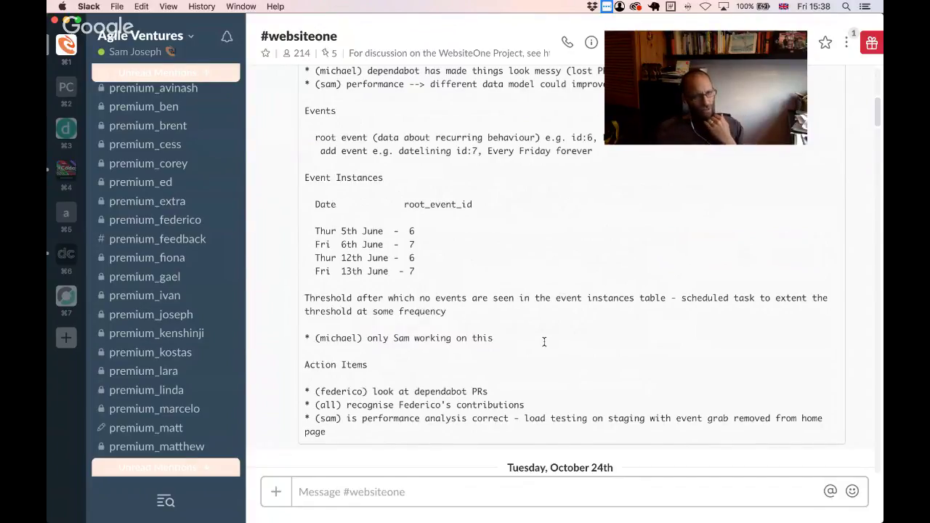
pyautogui.scroll(-1, 540, 336)
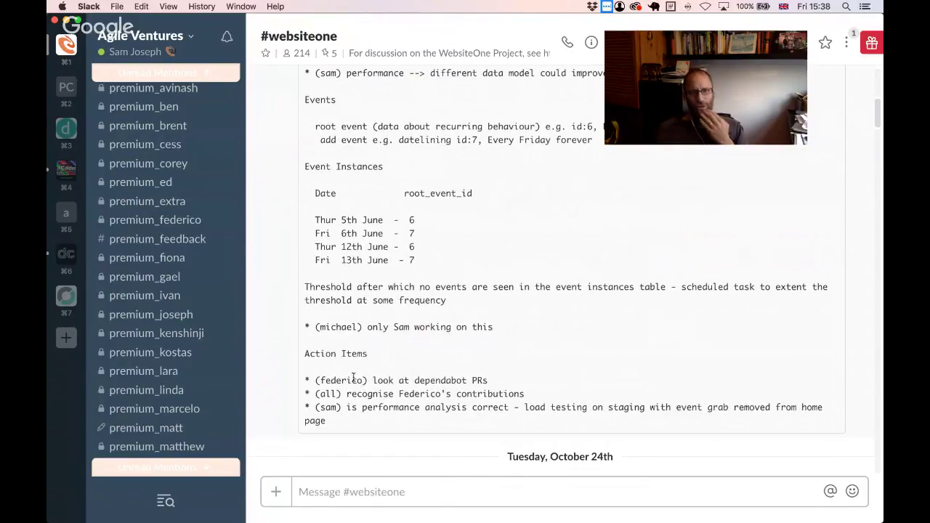
pyautogui.moveTo(373, 380); pyautogui.dragTo(501, 382)
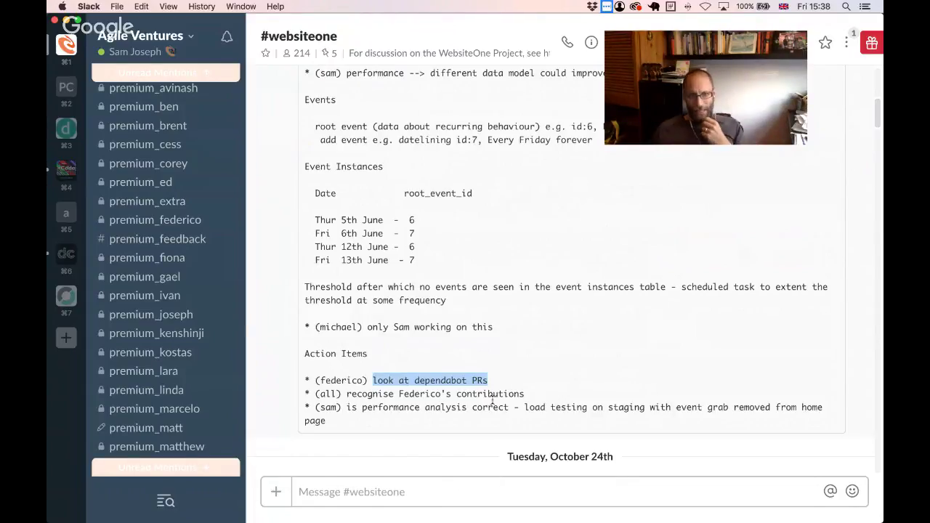
pyautogui.moveTo(343, 394); pyautogui.dragTo(528, 395)
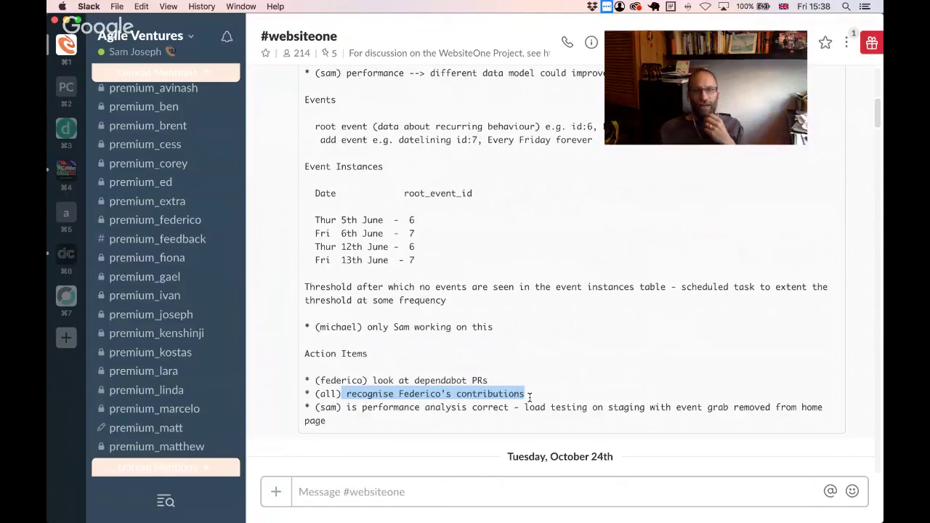
pyautogui.click(422, 400)
# - Highlight the performance-analysis, load-testing and event-grab-removed items, then switch to the GitHub pull requests
pyautogui.moveTo(320, 381); pyautogui.dragTo(418, 393)
pyautogui.click(436, 411)
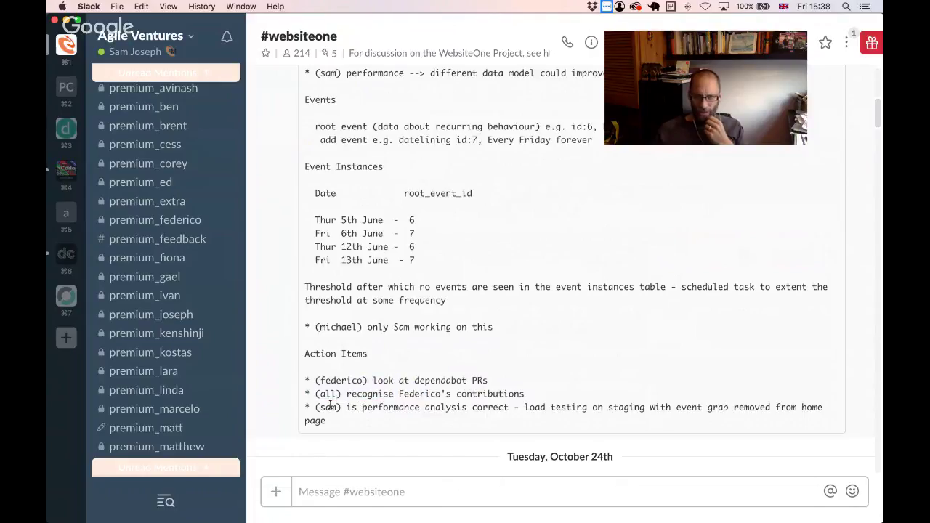
pyautogui.moveTo(331, 405); pyautogui.dragTo(362, 422)
pyautogui.click(361, 422)
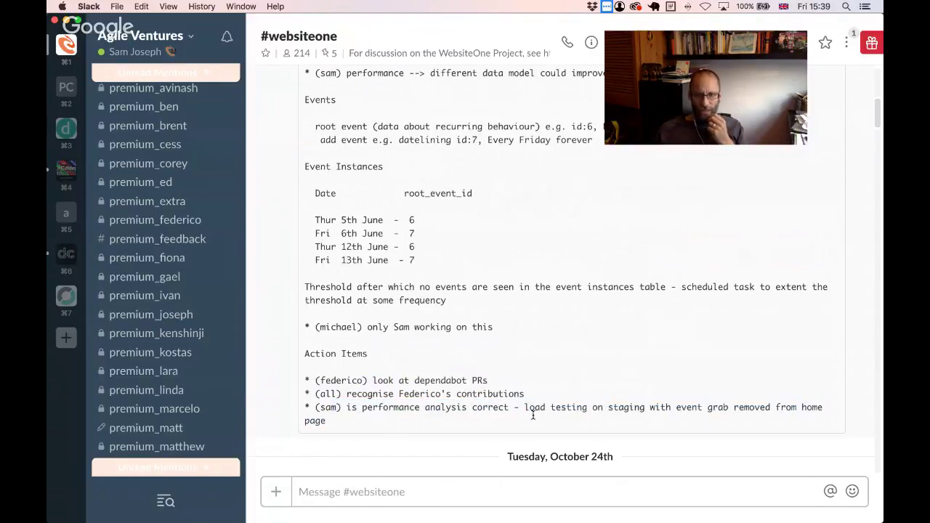
pyautogui.moveTo(523, 408); pyautogui.dragTo(655, 408)
pyautogui.scroll(-2, 654, 411)
pyautogui.click(663, 306)
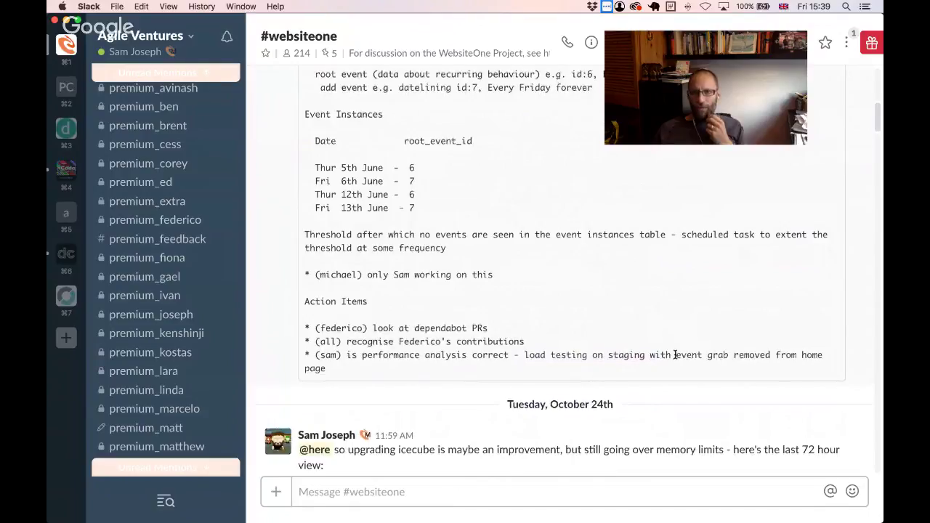
pyautogui.moveTo(675, 355); pyautogui.dragTo(771, 354)
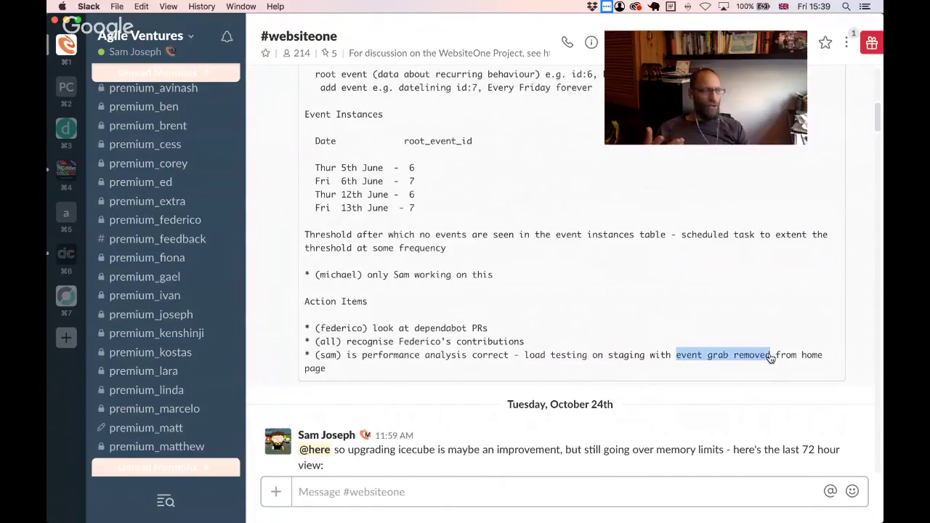
pyautogui.press('super+Tab')
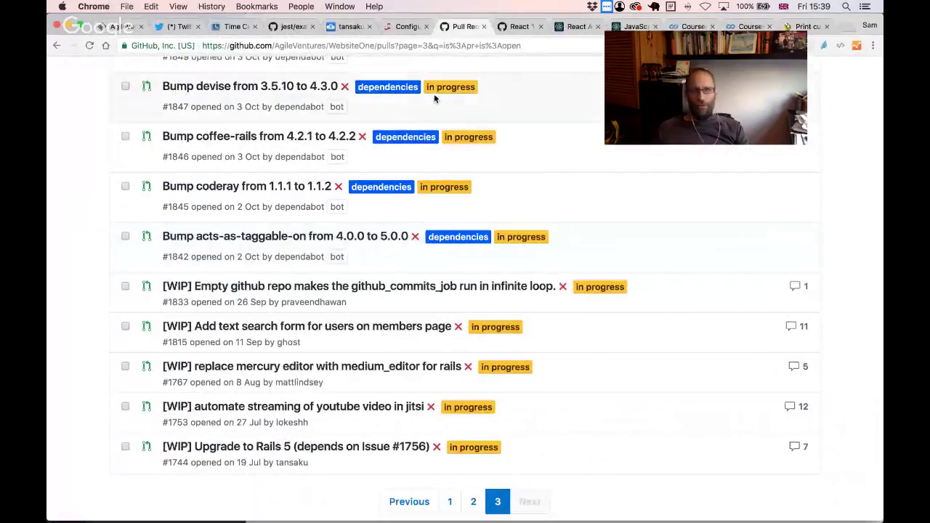
# - Load agileventures.org in place of the Jest configuration docs tab
pyautogui.click(410, 28)
pyautogui.click(383, 46)
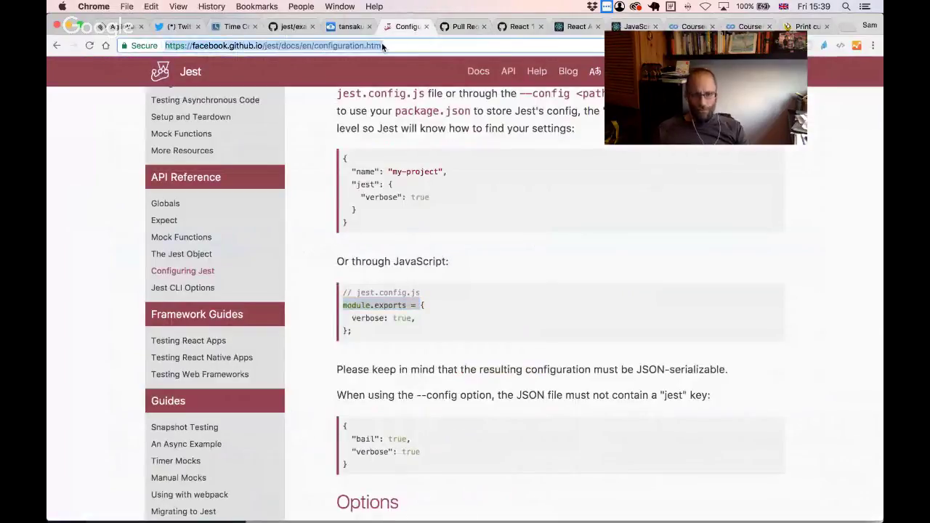
pyautogui.write('agileventures.org')
pyautogui.press('Return')
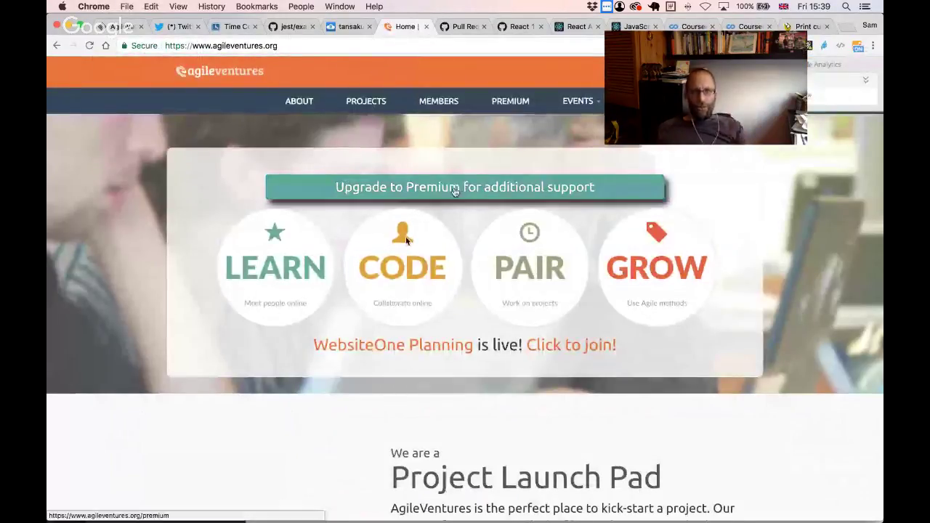
# - Point out the 'WebsiteOne Planning is live' banner, then bring the Heroku metrics window forward
pyautogui.moveTo(302, 347); pyautogui.dragTo(628, 345)
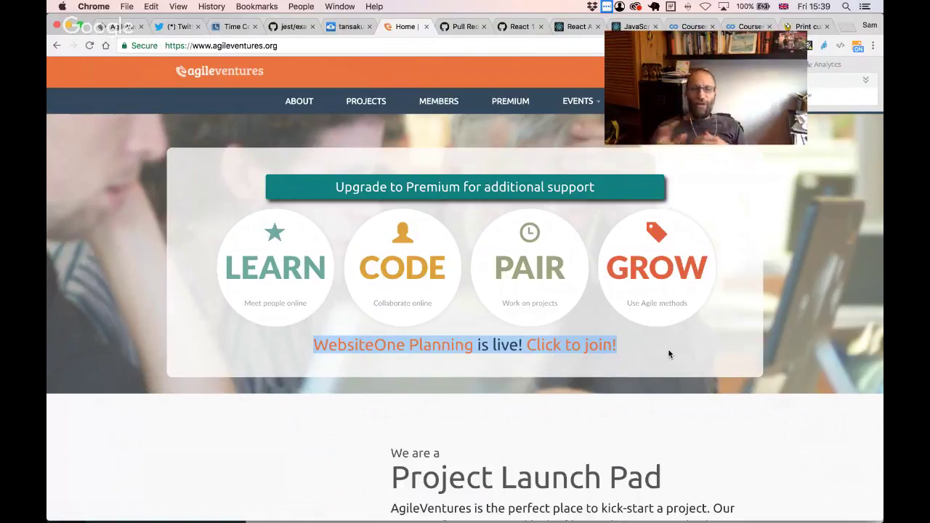
pyautogui.click(439, 392)
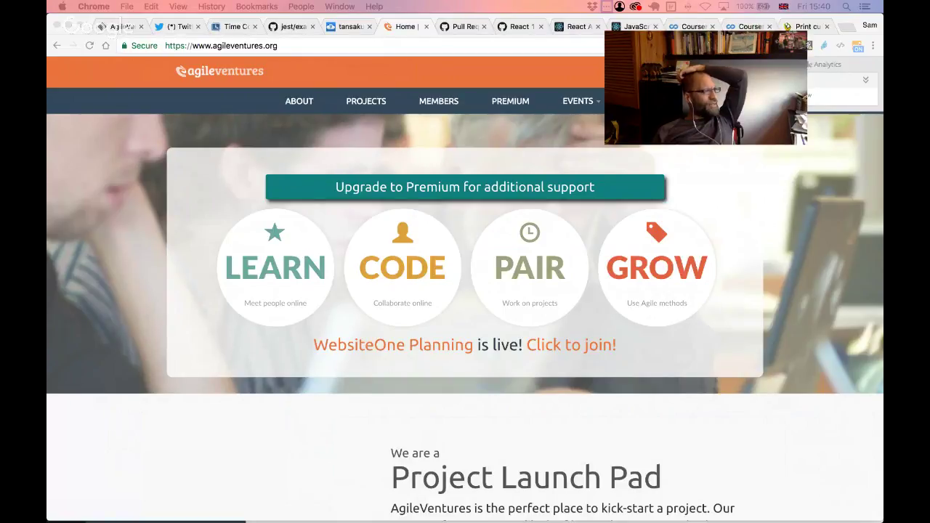
pyautogui.moveTo(0, 157); pyautogui.dragTo(536, 32)
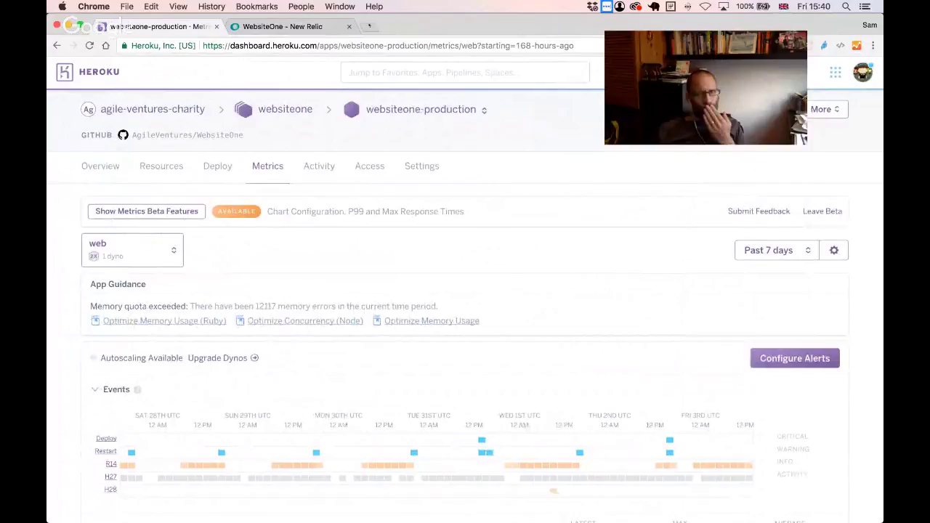
# - Open the martin-fowler-scrum-and-pair-hookup event page from agileventures.org/event in a new tab
pyautogui.click(378, 26)
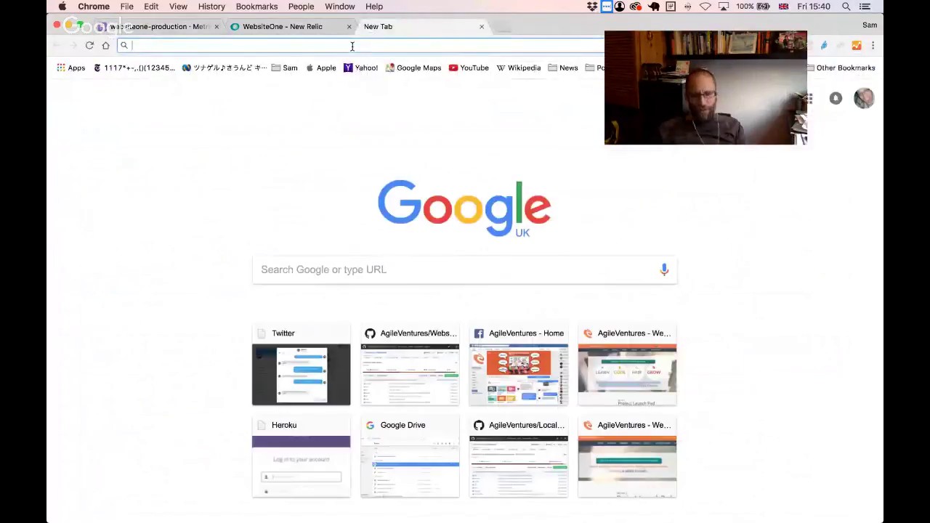
pyautogui.write('agile')
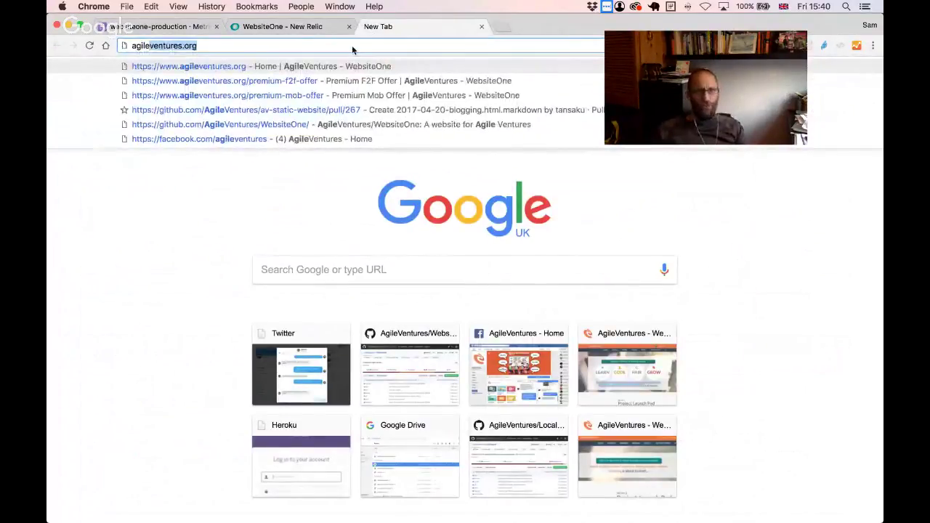
pyautogui.write('ventures.org/event')
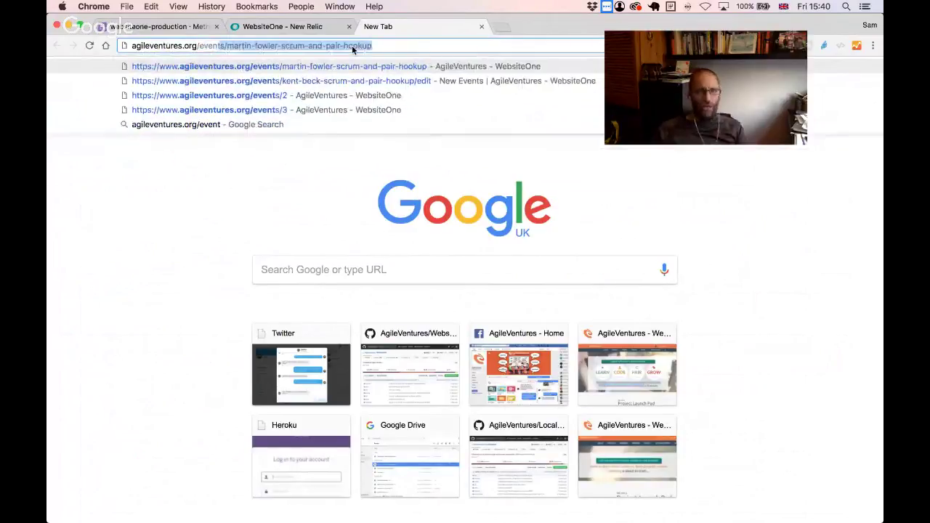
pyautogui.press('Down')
pyautogui.press('Down')
pyautogui.press('Up')
pyautogui.press('Up')
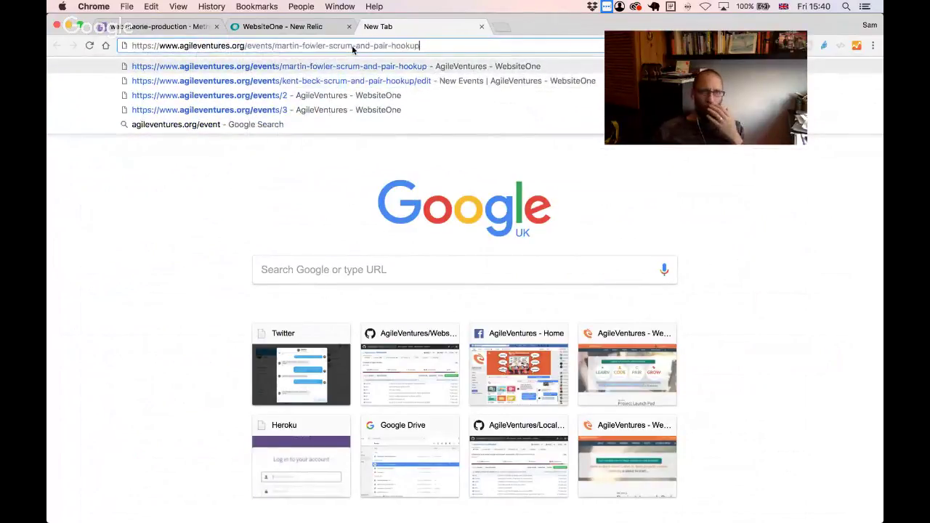
pyautogui.press('Return')
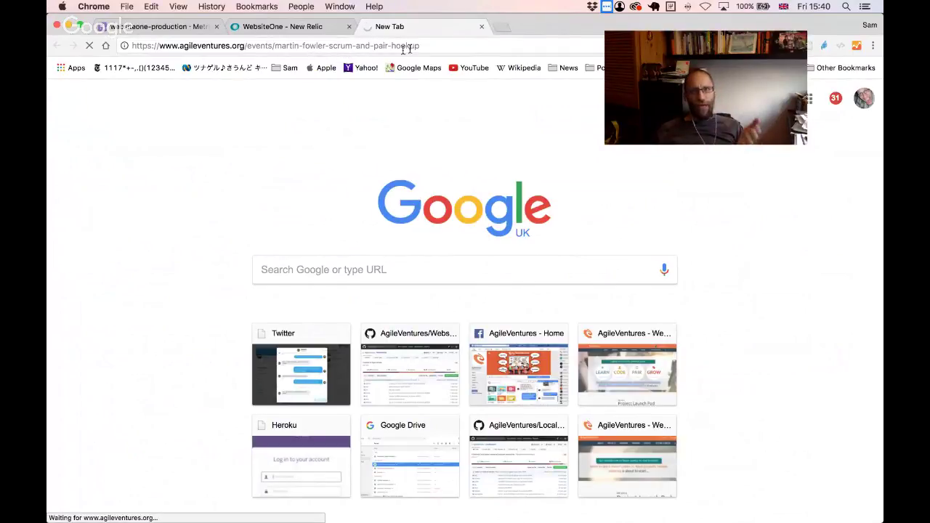
pyautogui.click(427, 45)
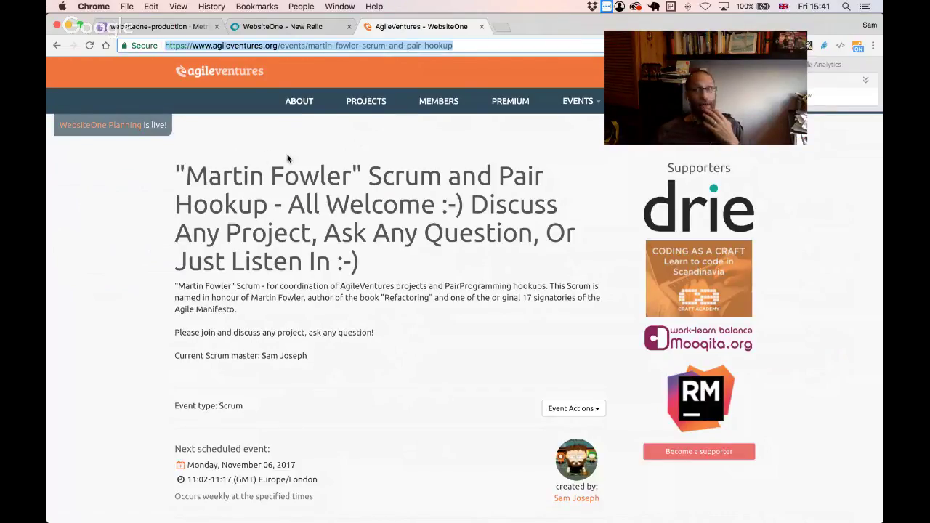
# - Review the websiteone-production memory metrics, then move to the WebsiteOne New Relic tab
pyautogui.click(170, 27)
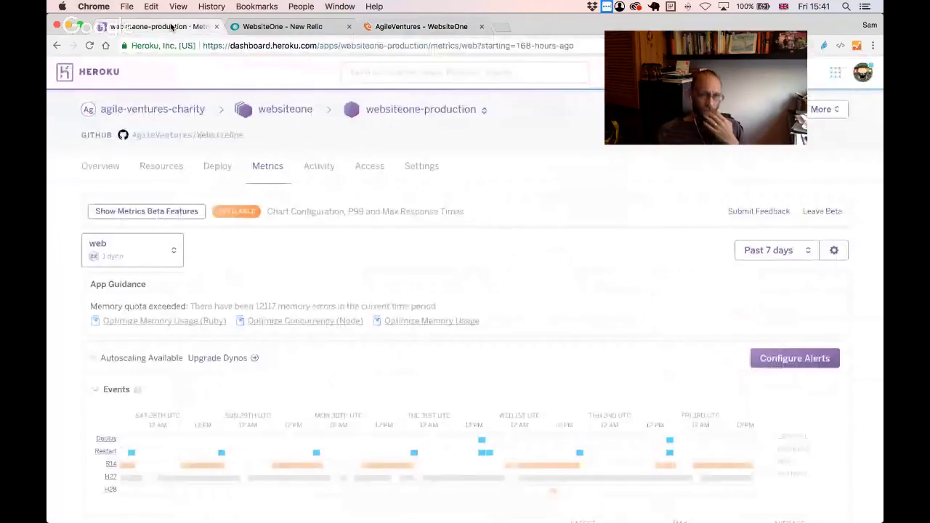
pyautogui.scroll(-5, 264, 148)
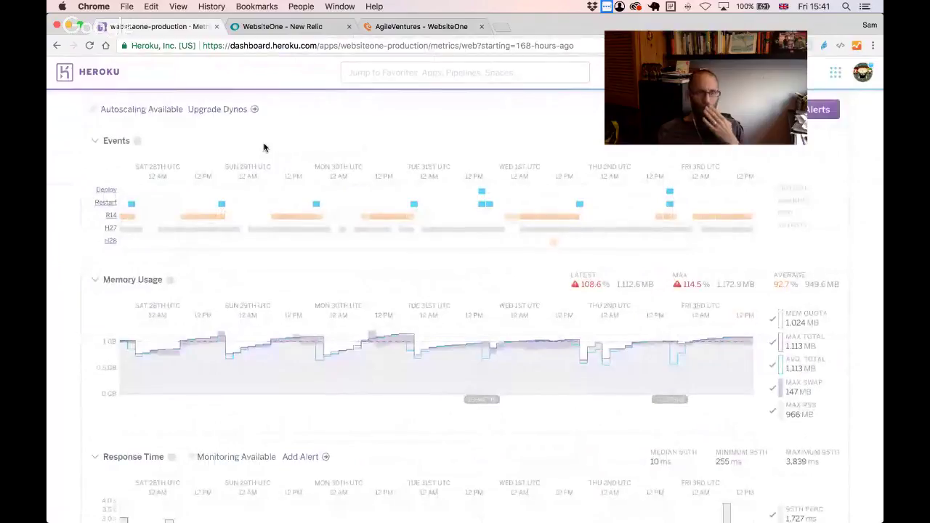
pyautogui.scroll(2, 264, 147)
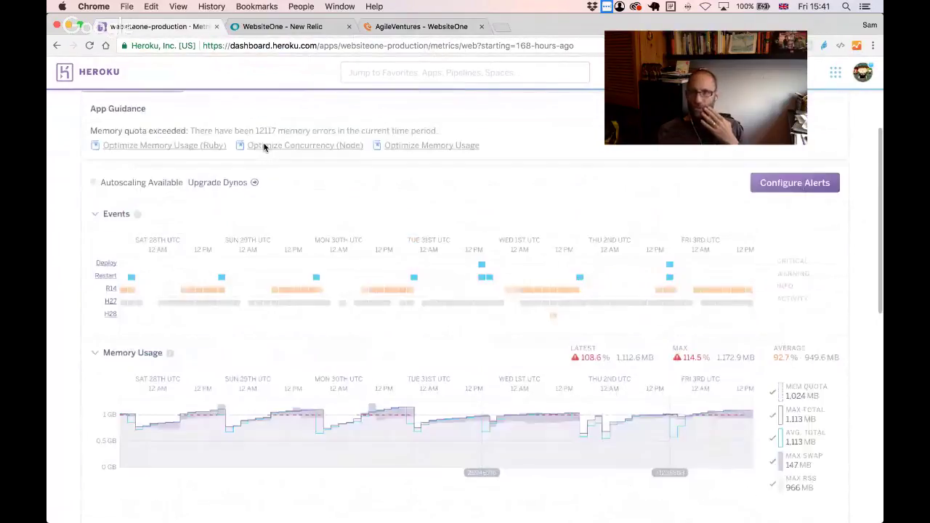
pyautogui.scroll(4, 264, 147)
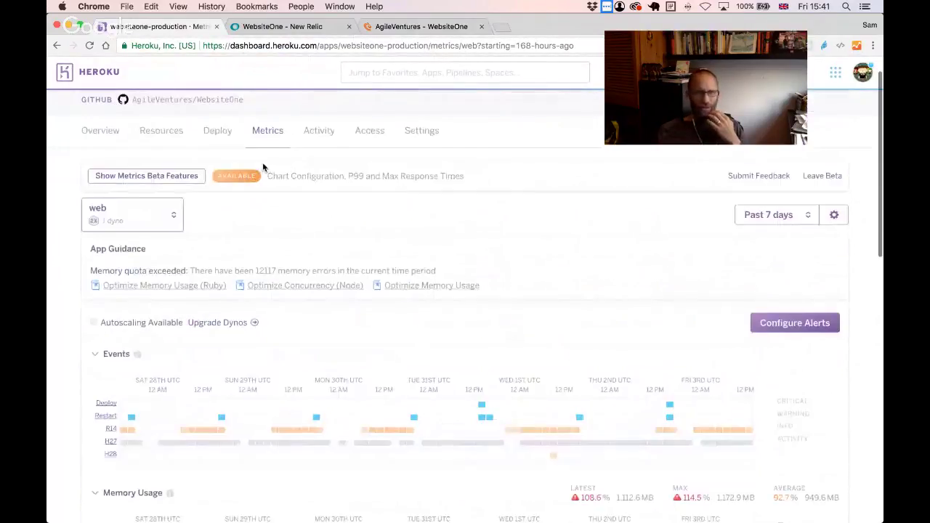
pyautogui.scroll(-1, 229, 239)
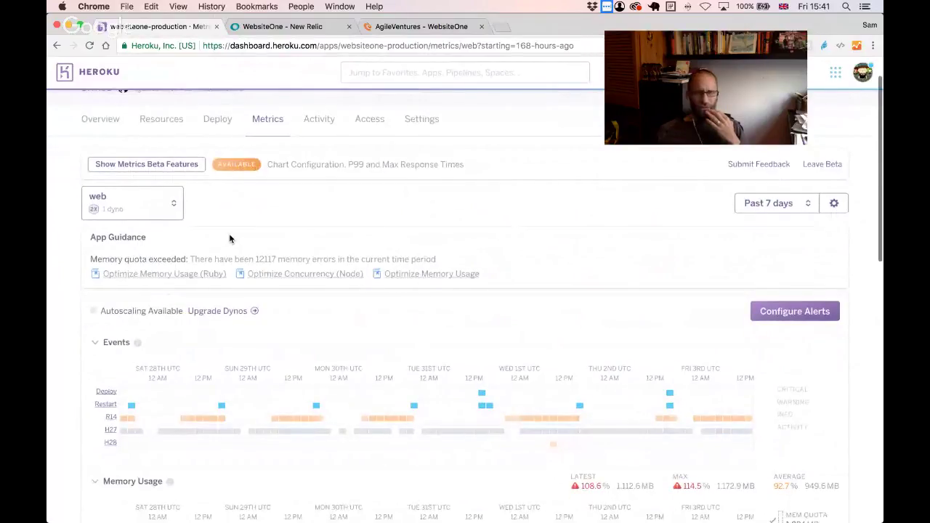
pyautogui.scroll(-7, 229, 239)
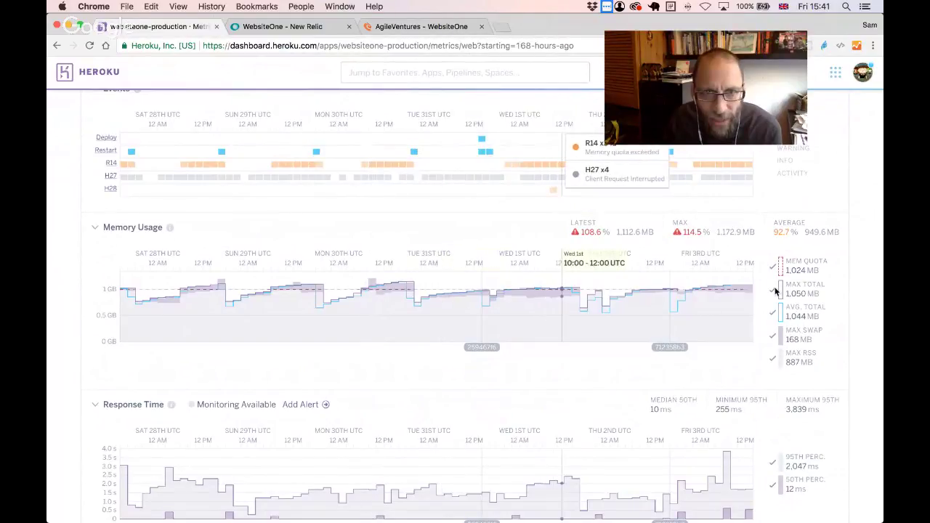
pyautogui.click(309, 25)
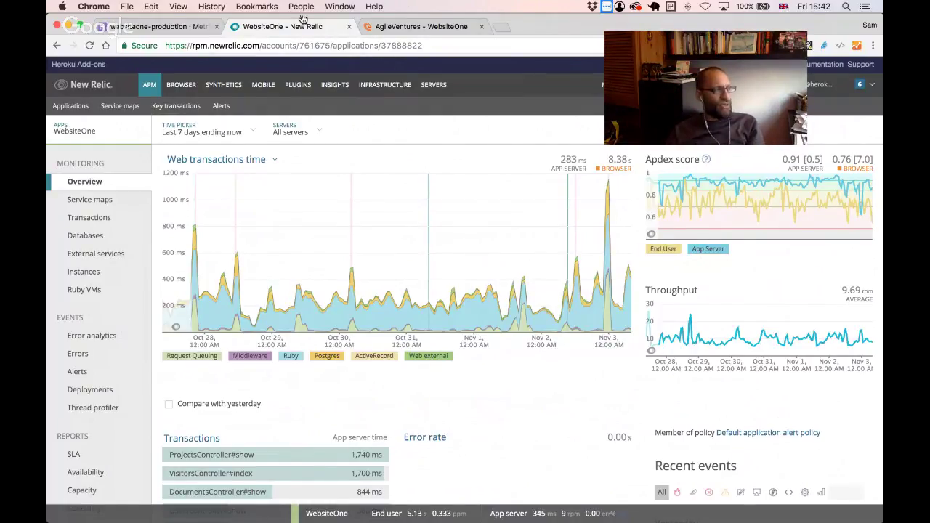
# - In #websiteone, highlight the performance-analysis item, the Events and Event Instances notes, and the event-grab removal
pyautogui.press('super+Tab')
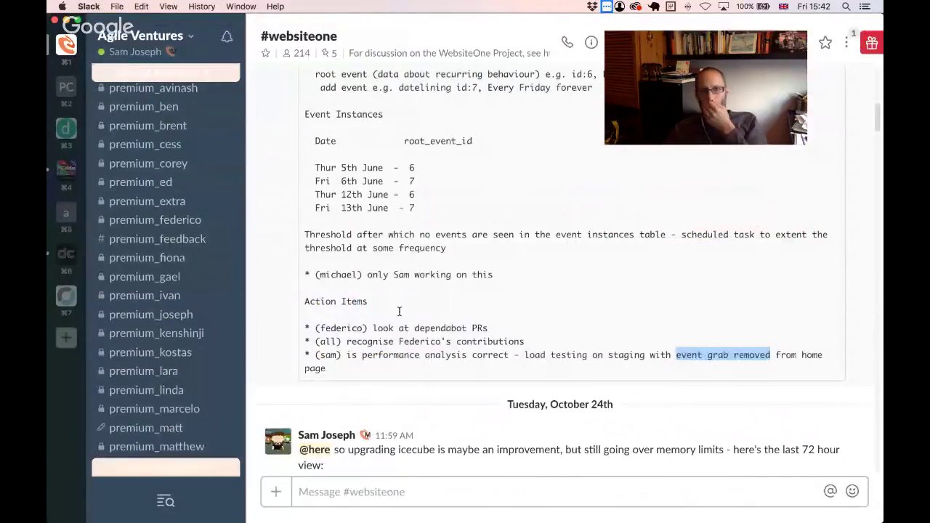
pyautogui.click(371, 361)
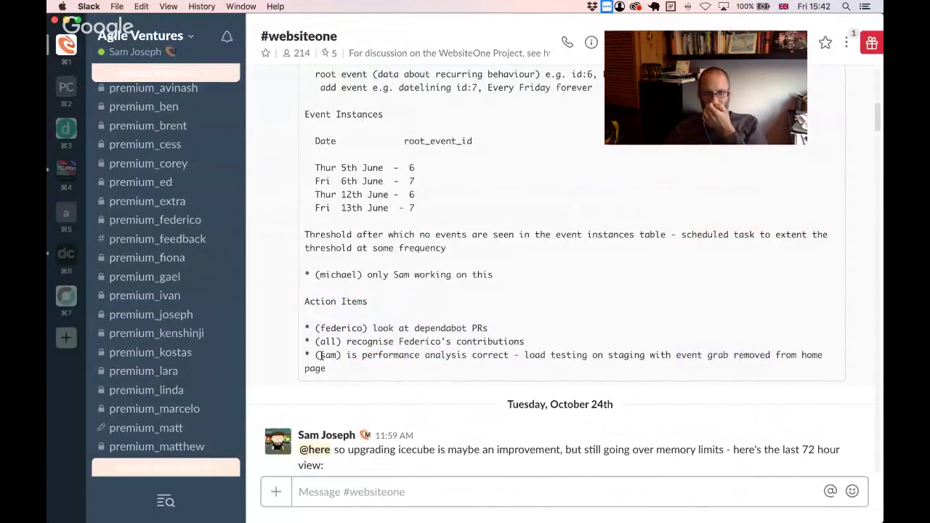
pyautogui.moveTo(316, 355); pyautogui.dragTo(351, 375)
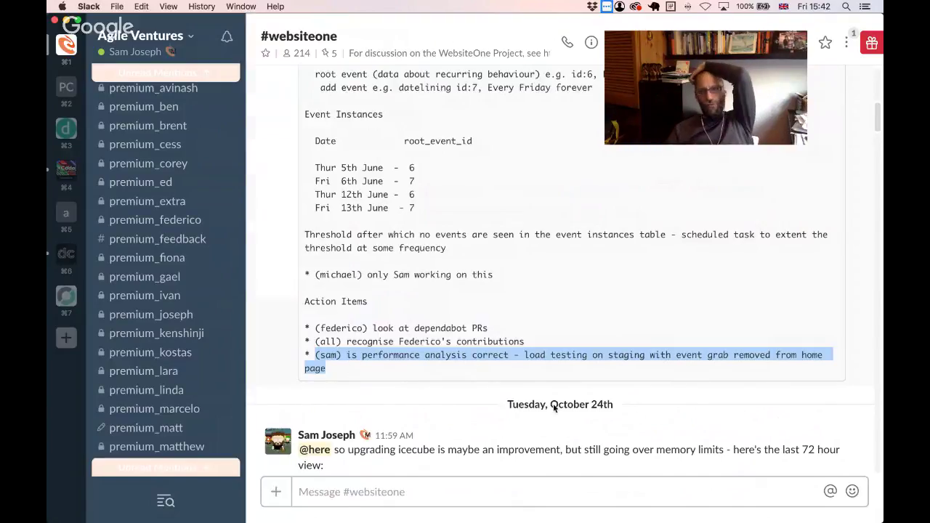
pyautogui.keyDown('shift'); pyautogui.click(674, 366); pyautogui.keyUp('shift')
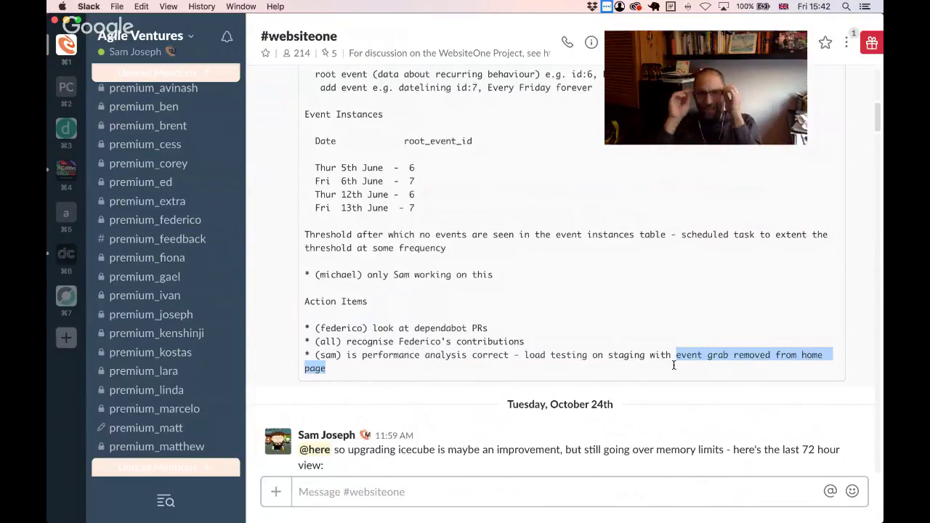
pyautogui.scroll(4, 673, 324)
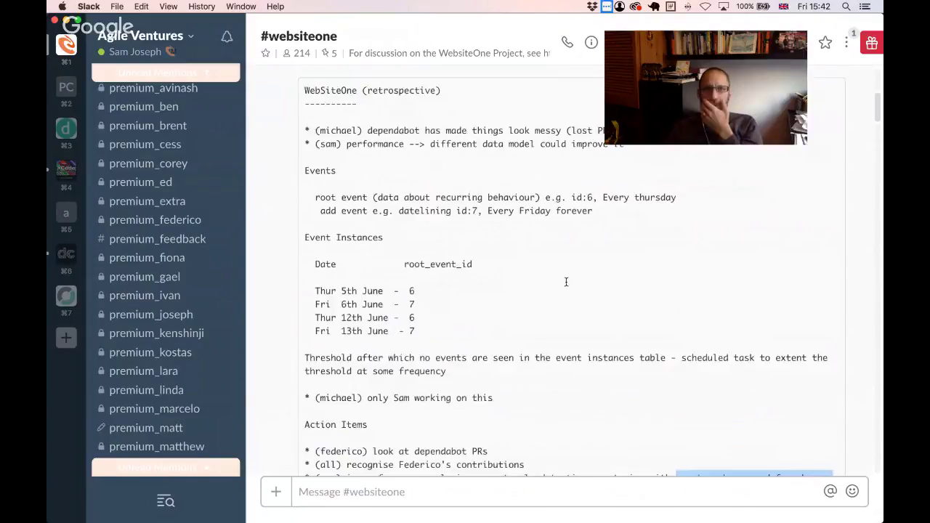
pyautogui.moveTo(380, 141); pyautogui.dragTo(307, 162)
pyautogui.click(460, 346)
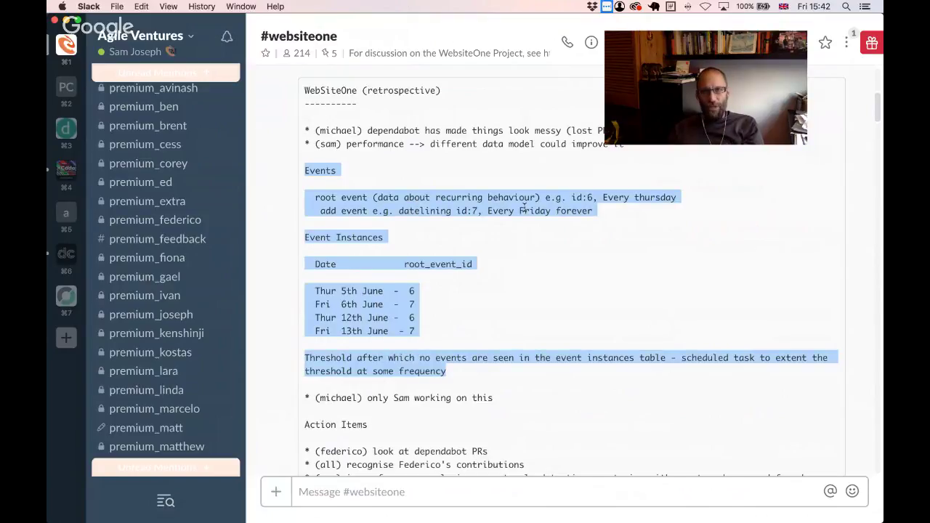
pyautogui.scroll(-5, 523, 207)
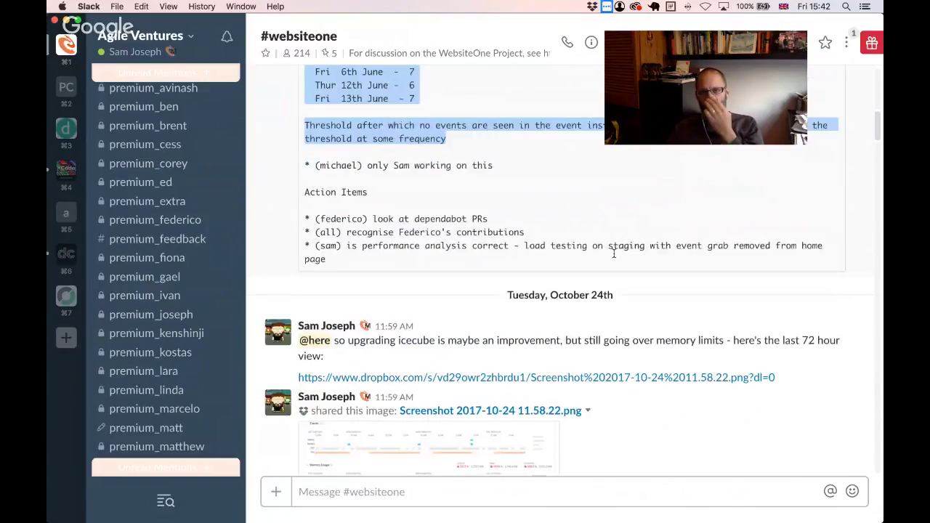
pyautogui.moveTo(619, 247); pyautogui.dragTo(776, 245)
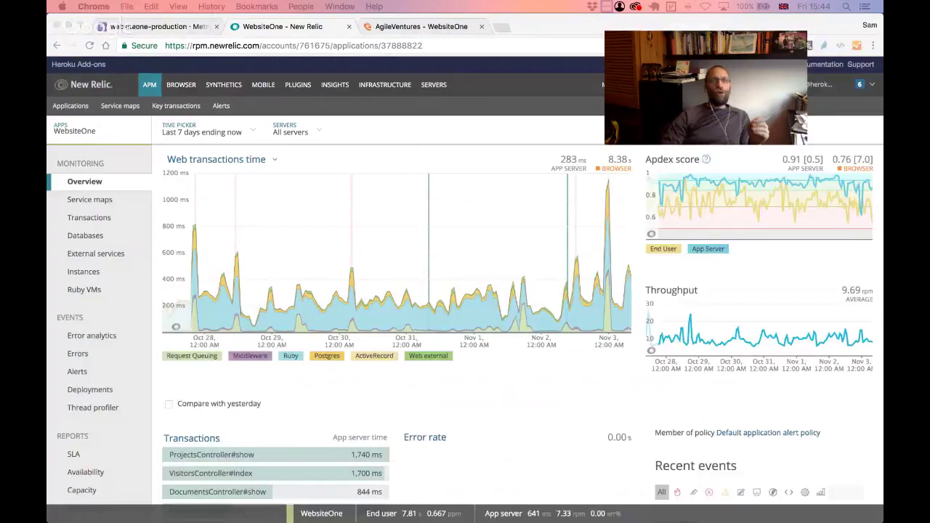
# - In the AgileVentures tab, go back from the Martin Fowler event and reload agileventures.org
pyautogui.click(400, 32)
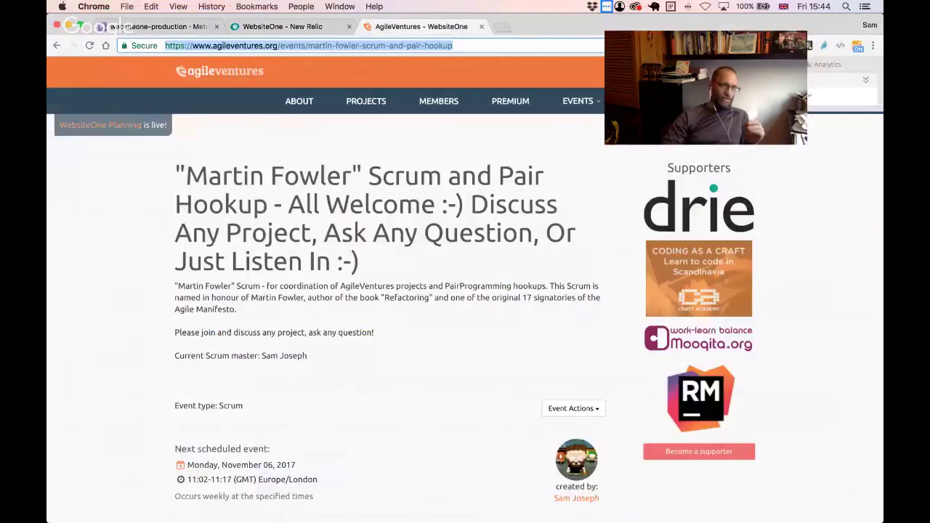
pyautogui.click(60, 46)
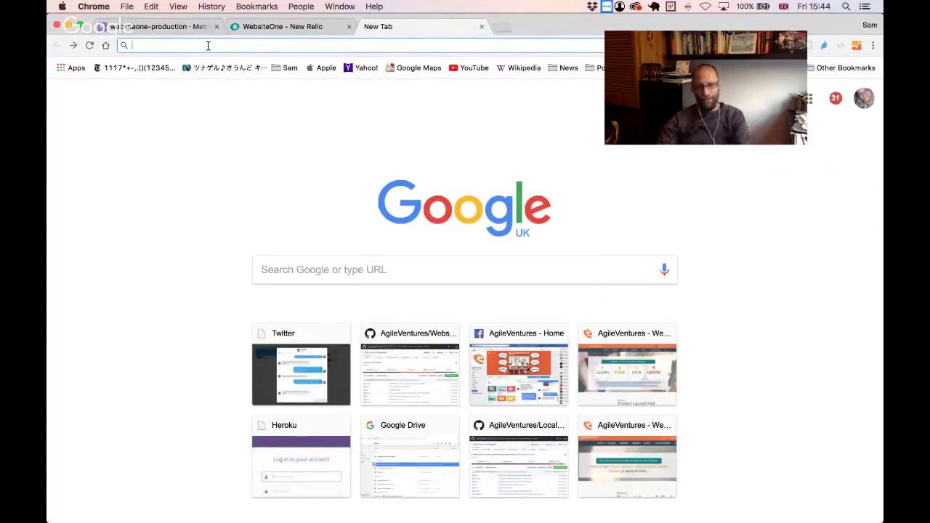
pyautogui.write('agileventures.org')
pyautogui.press('Return')
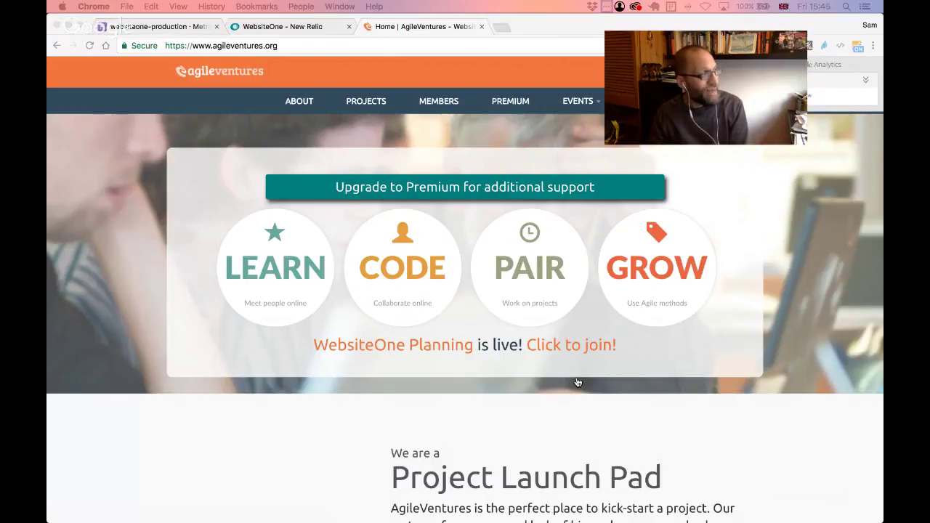
# - Scroll down #websiteone to the Hangout button vote and highlight the No-opinion vote
pyautogui.press('super+Tab')
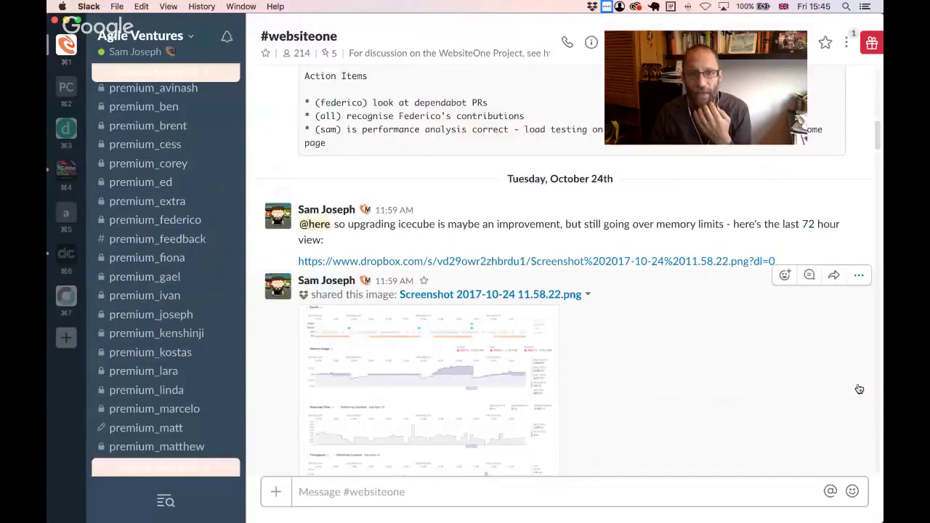
pyautogui.scroll(-5, 859, 390)
pyautogui.scroll(-10, 859, 390)
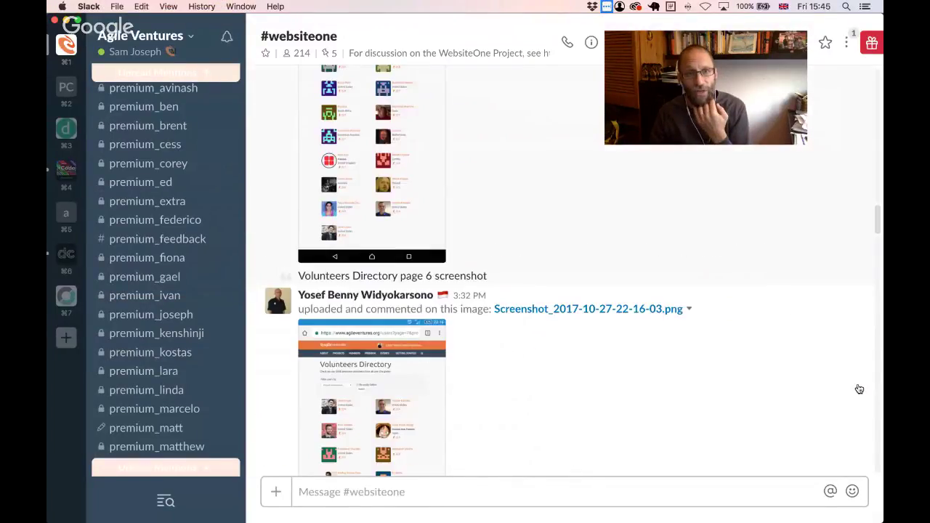
pyautogui.scroll(-10, 859, 389)
pyautogui.scroll(-10, 859, 390)
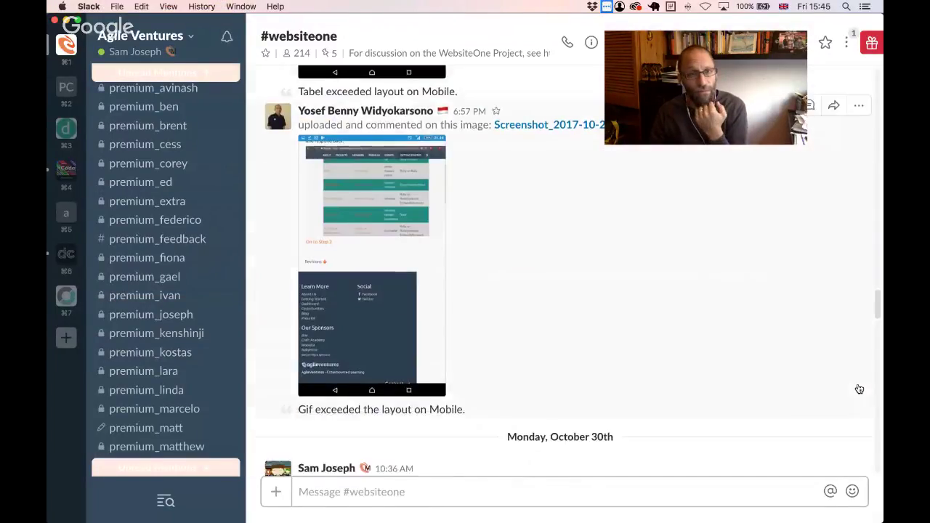
pyautogui.scroll(-10, 859, 390)
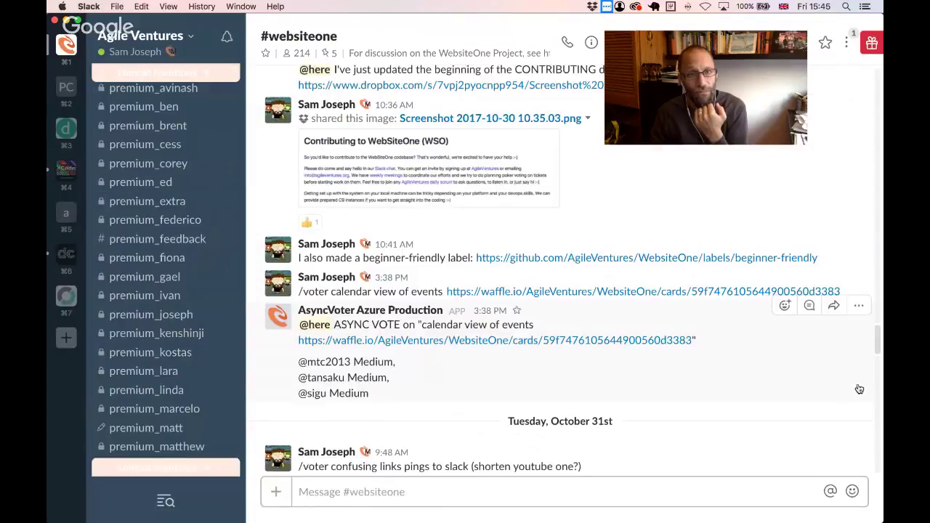
pyautogui.scroll(-5, 859, 390)
pyautogui.scroll(-3, 859, 390)
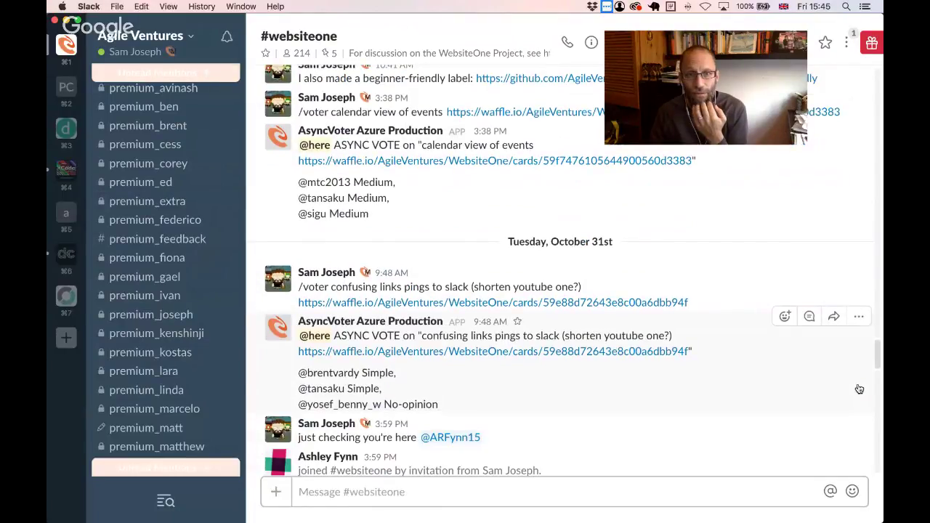
pyautogui.scroll(-6, 859, 390)
pyautogui.scroll(1, 436, 291)
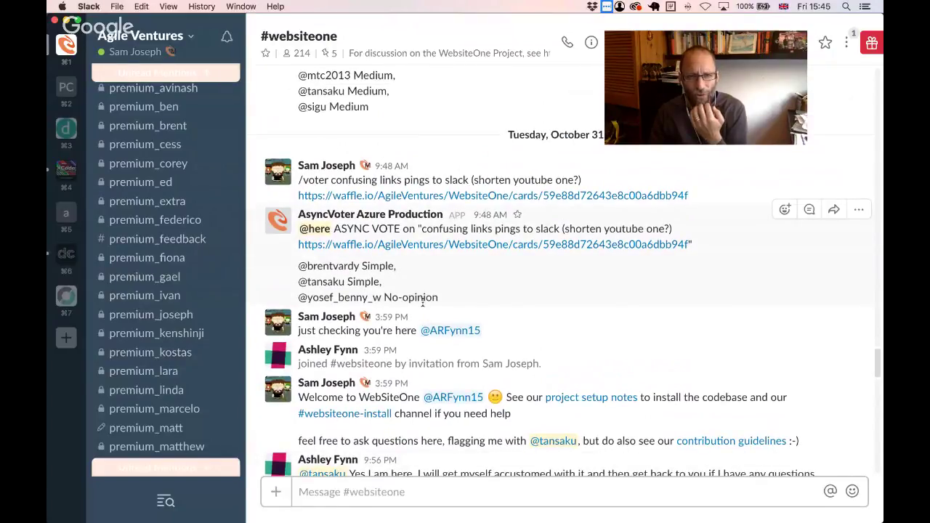
pyautogui.moveTo(440, 297); pyautogui.dragTo(386, 297)
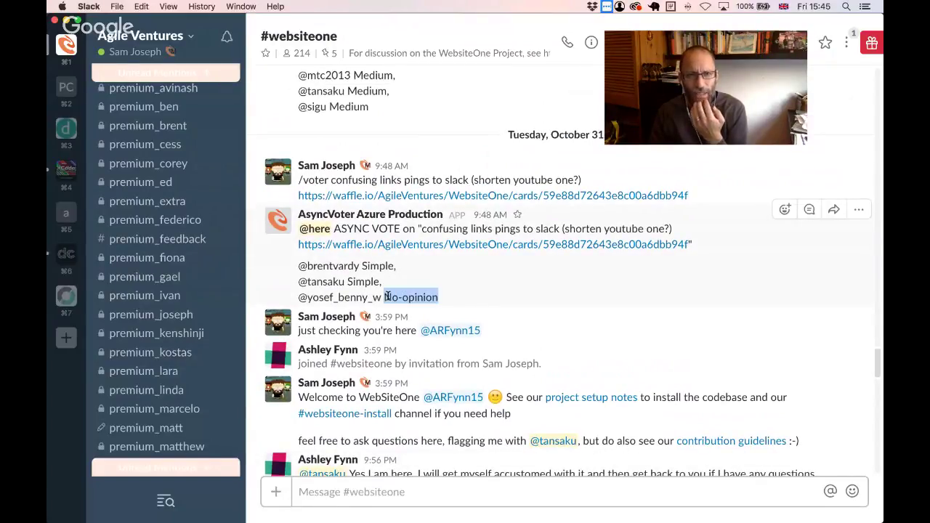
# - Highlight the three Simple votes and the title about the broken hangout button
pyautogui.scroll(-3, 512, 293)
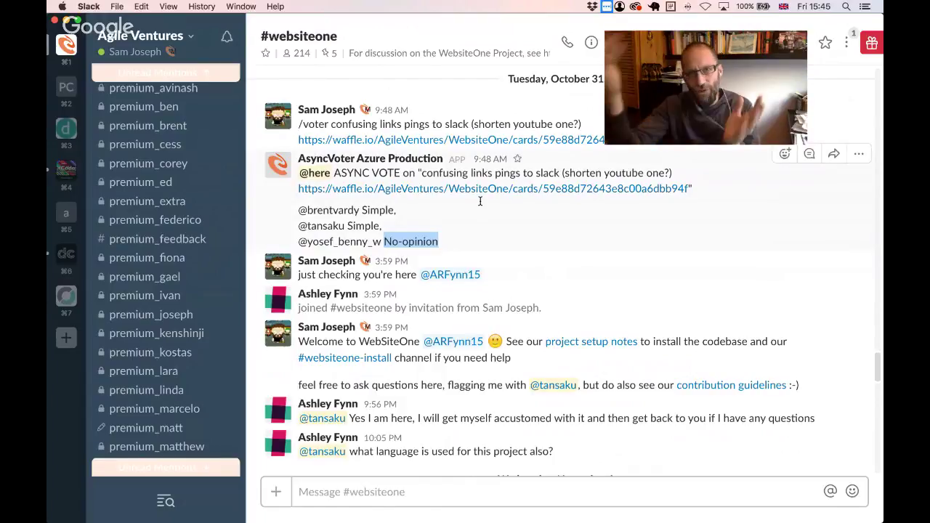
pyautogui.scroll(-5, 479, 201)
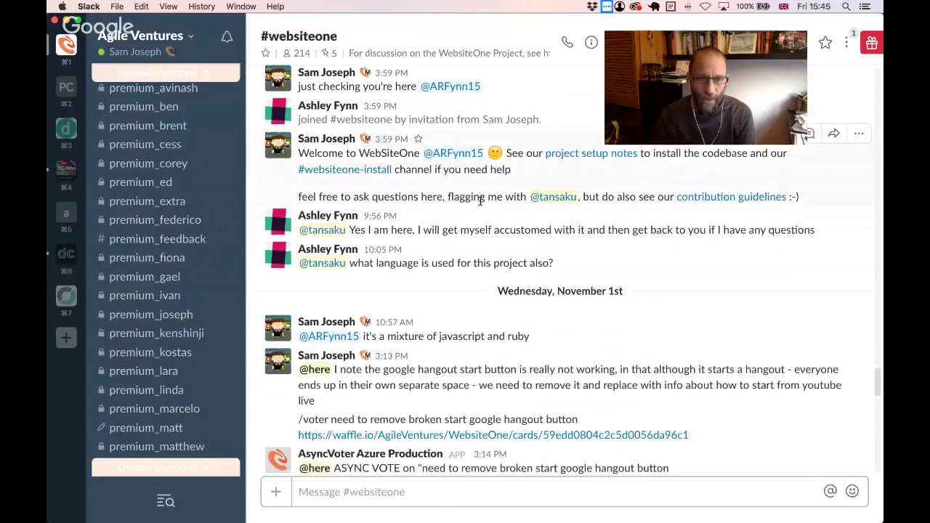
pyautogui.scroll(-1, 480, 202)
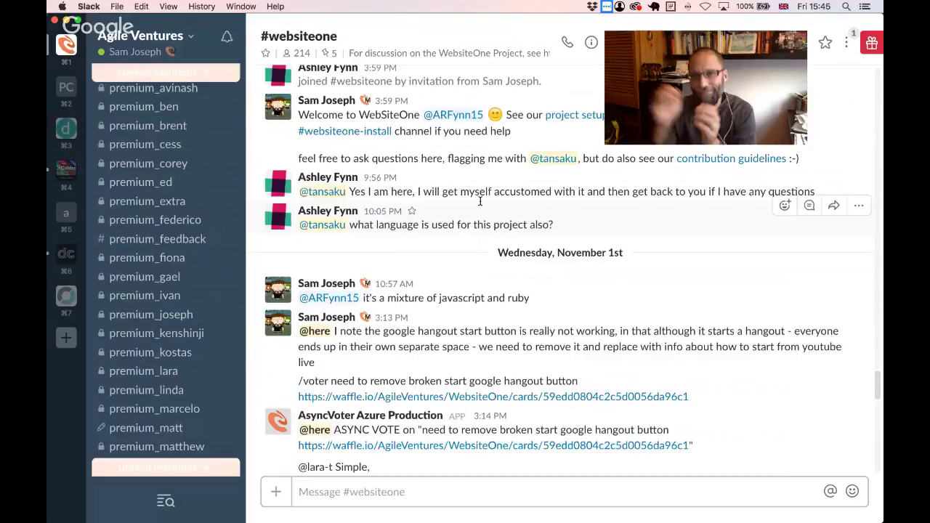
pyautogui.scroll(-4, 480, 201)
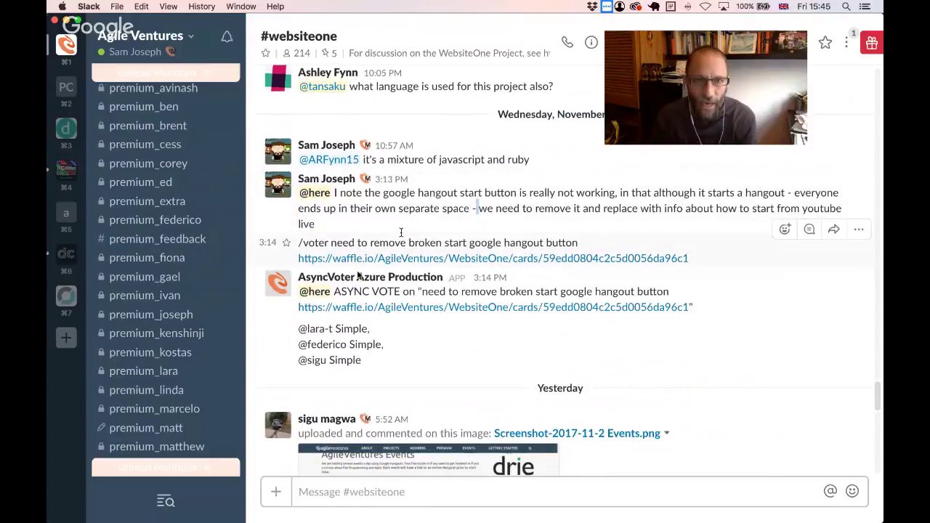
pyautogui.moveTo(298, 327); pyautogui.dragTo(364, 361)
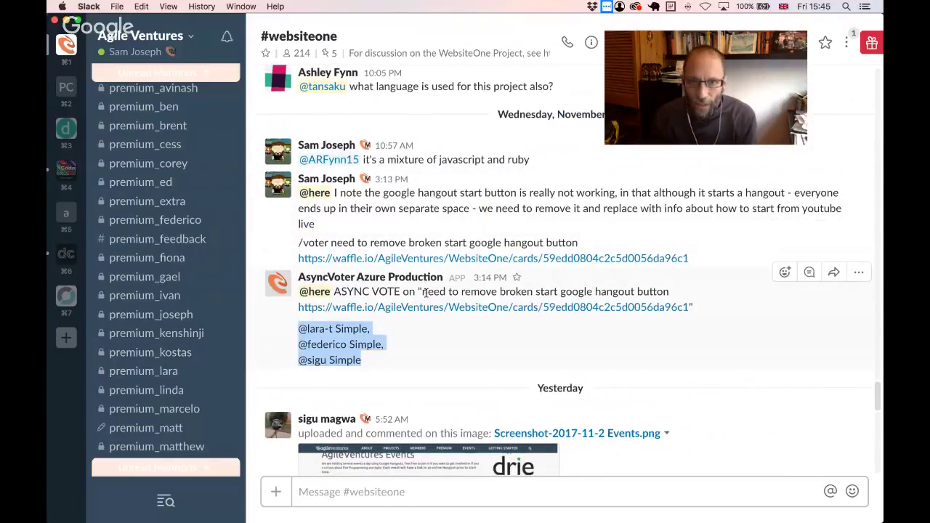
pyautogui.moveTo(422, 292); pyautogui.dragTo(684, 289)
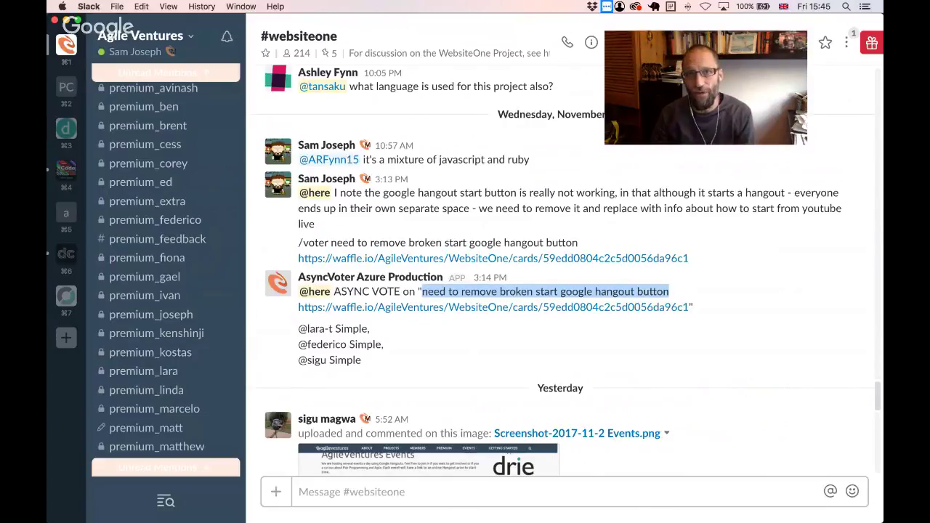
pyautogui.press('super+Tab')
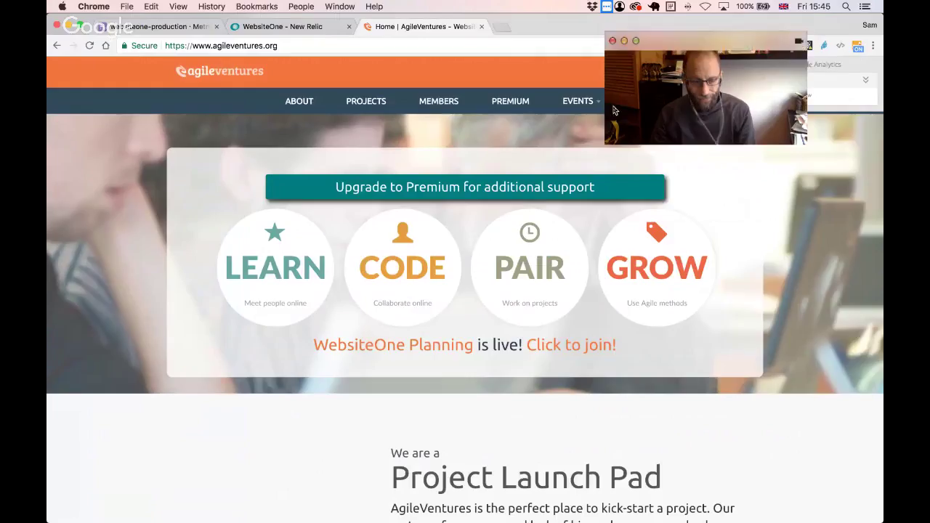
pyautogui.press('super+Tab')
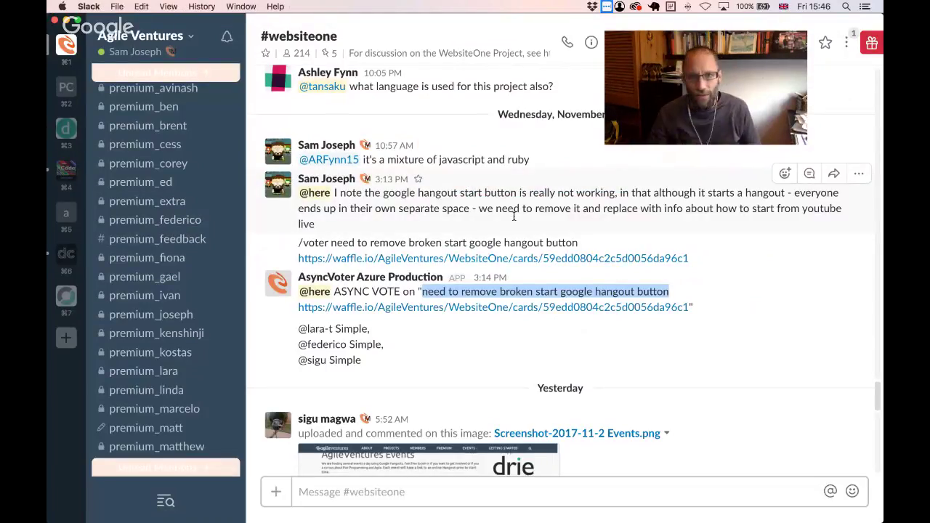
pyautogui.scroll(-1, 490, 247)
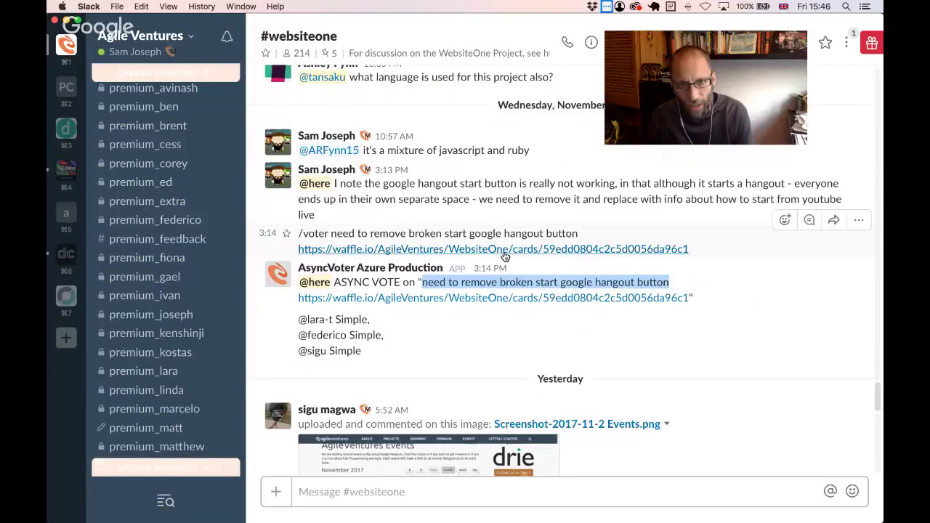
pyautogui.moveTo(416, 282); pyautogui.dragTo(684, 276)
pyautogui.click(498, 335)
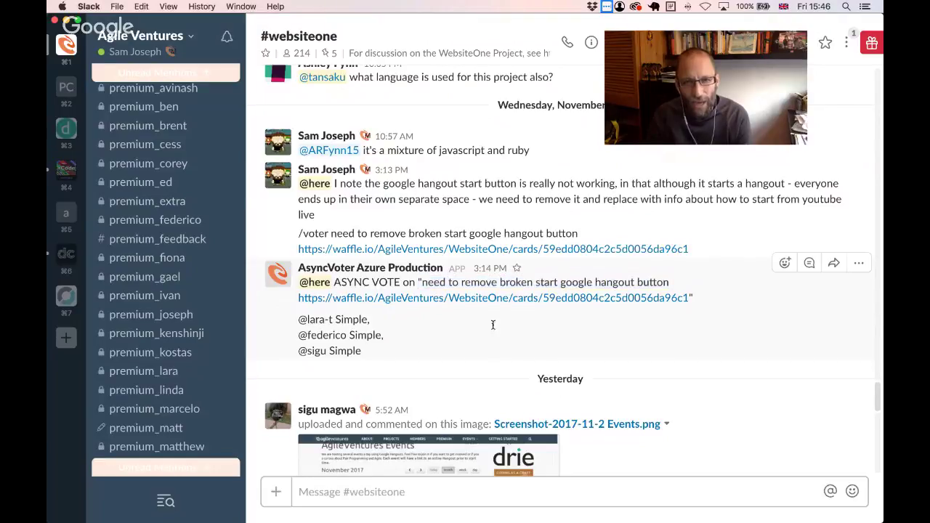
pyautogui.moveTo(463, 282); pyautogui.dragTo(695, 287)
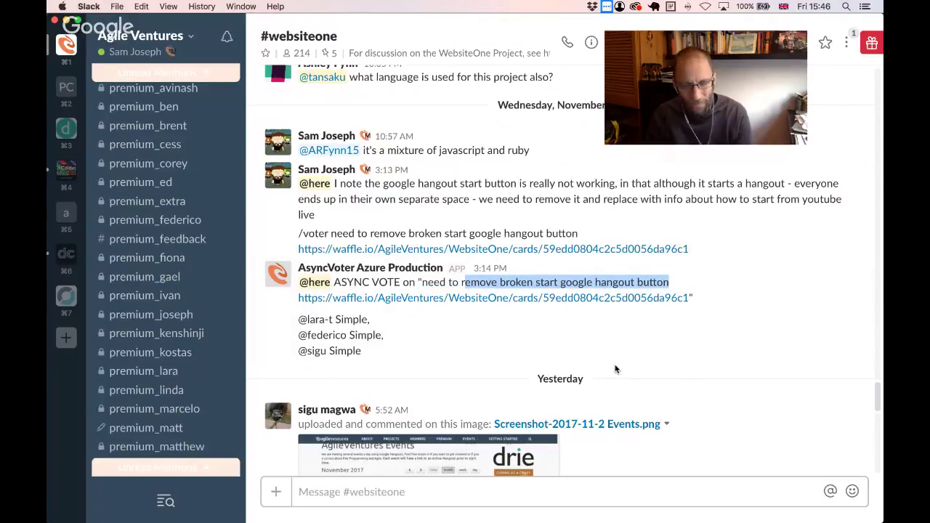
pyautogui.press('super+Tab')
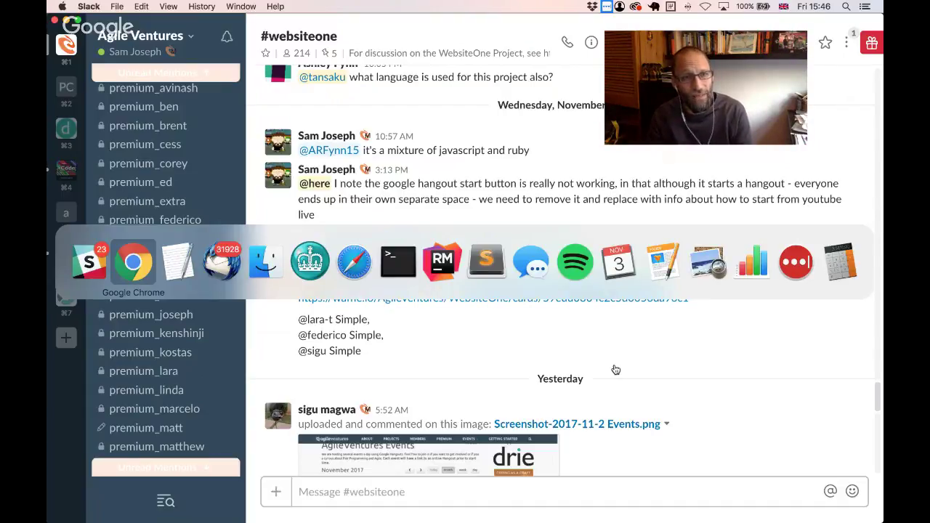
# - Load the waffle.io AgileVentures/WebsiteOne board in a new Chrome tab
pyautogui.press('super+Tab')
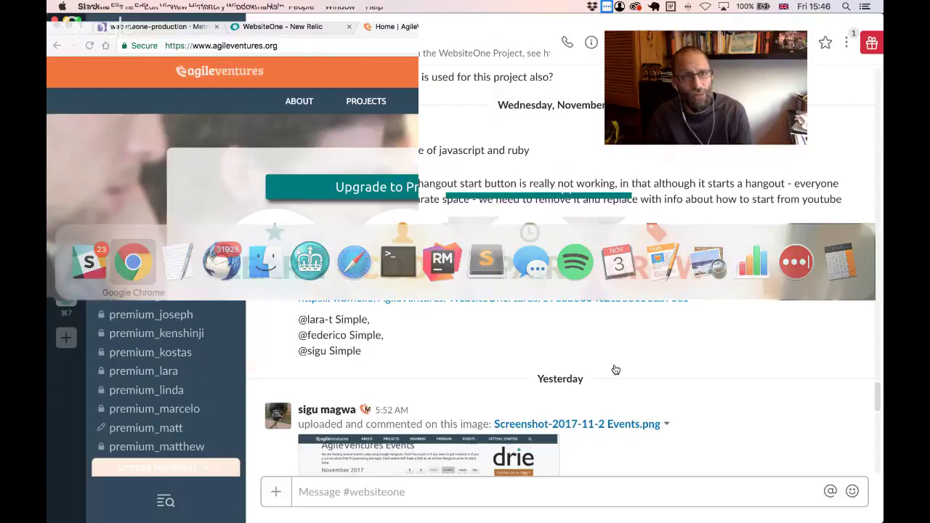
pyautogui.click(497, 32)
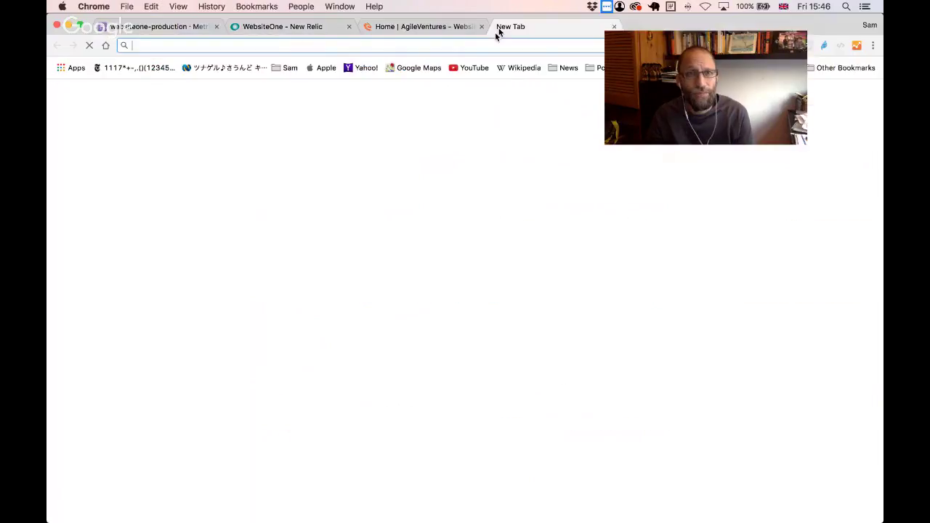
pyautogui.write('waffle.io/AgileVentures/WebsiteOne/')
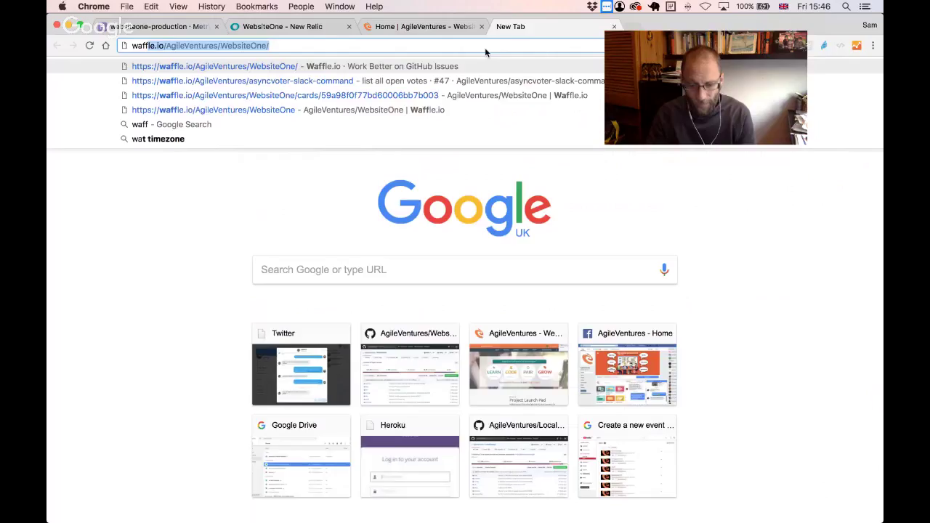
pyautogui.press('Return')
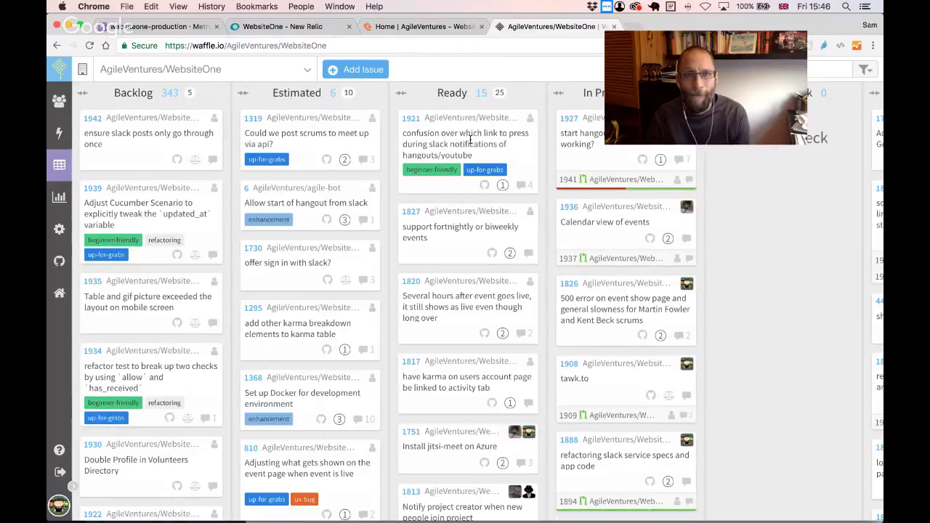
pyautogui.moveTo(658, 37); pyautogui.dragTo(716, 33)
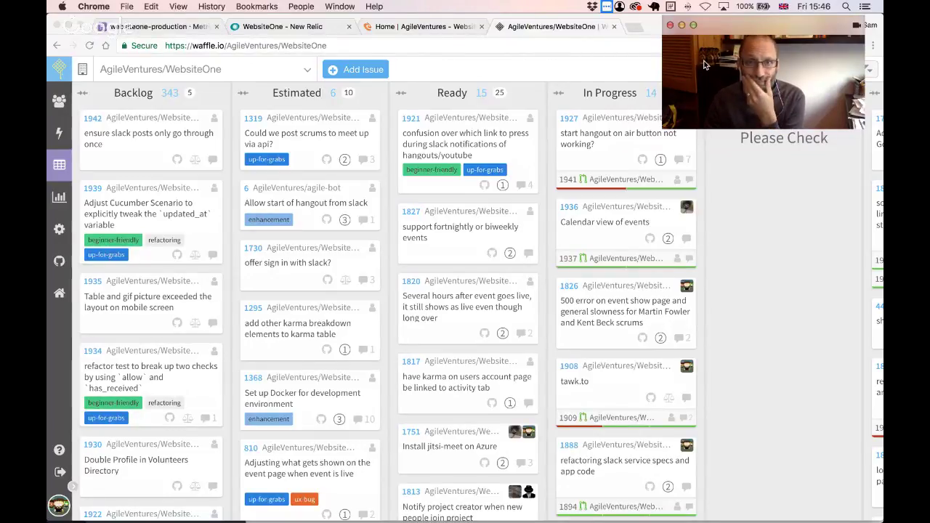
pyautogui.click(507, 61)
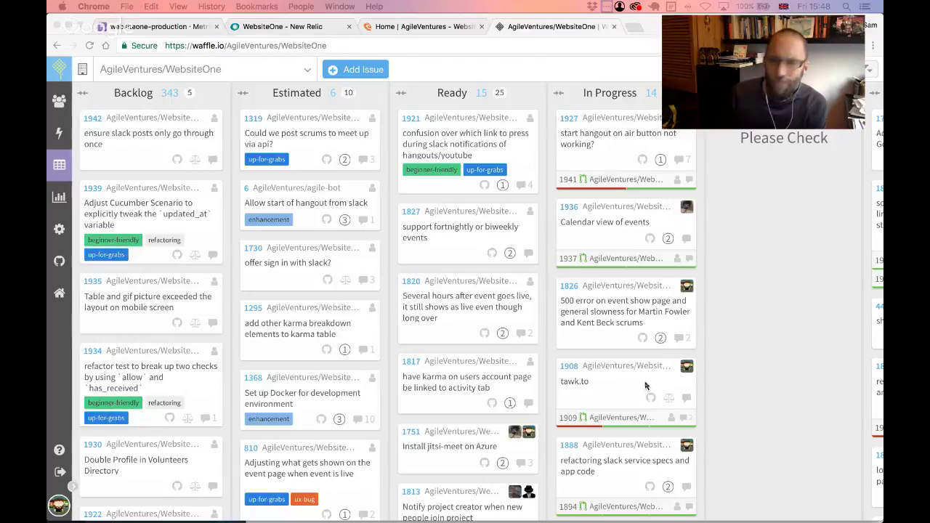
pyautogui.hscroll(-2, 646, 386)
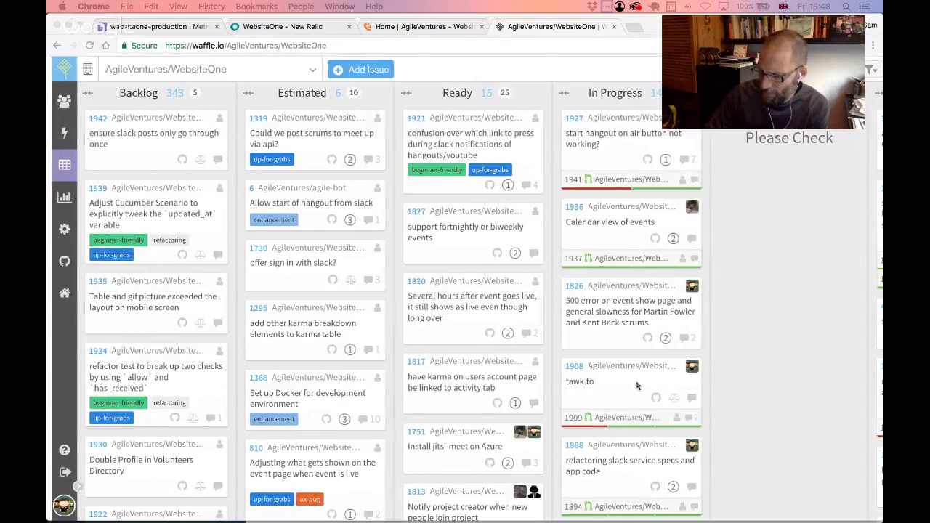
pyautogui.scroll(-5, 638, 386)
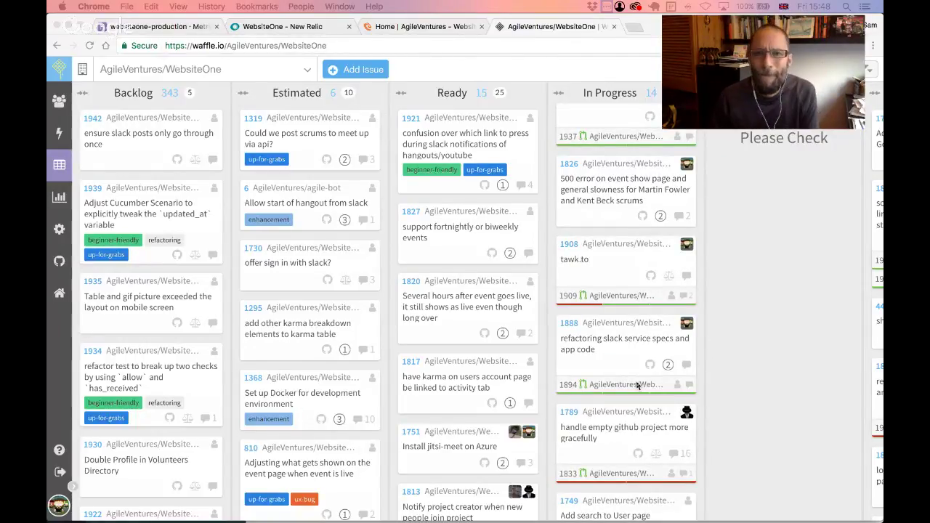
pyautogui.scroll(-4, 637, 386)
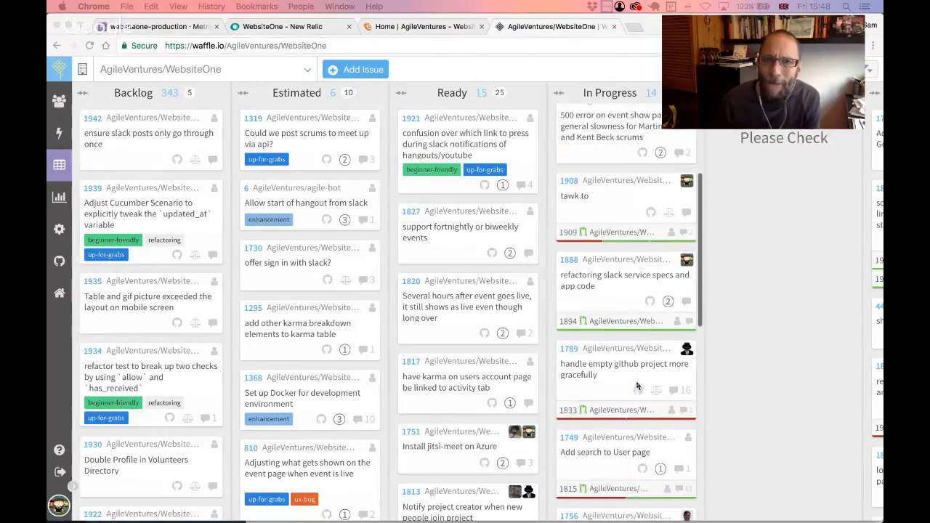
pyautogui.scroll(-3, 637, 386)
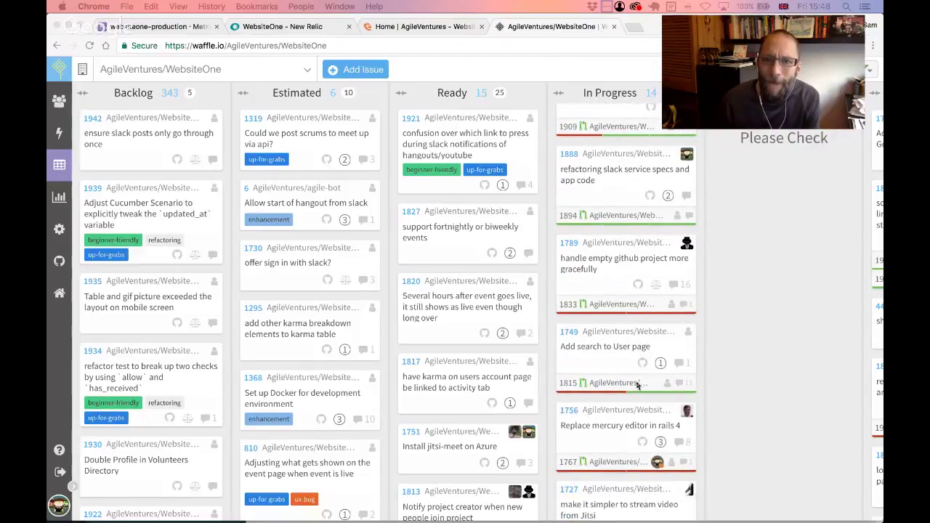
pyautogui.scroll(-5, 638, 386)
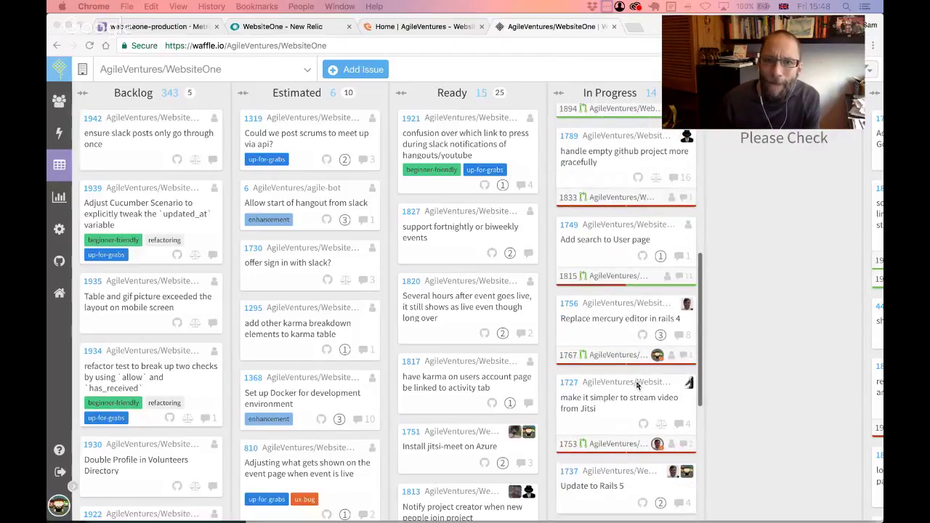
pyautogui.scroll(-1, 637, 386)
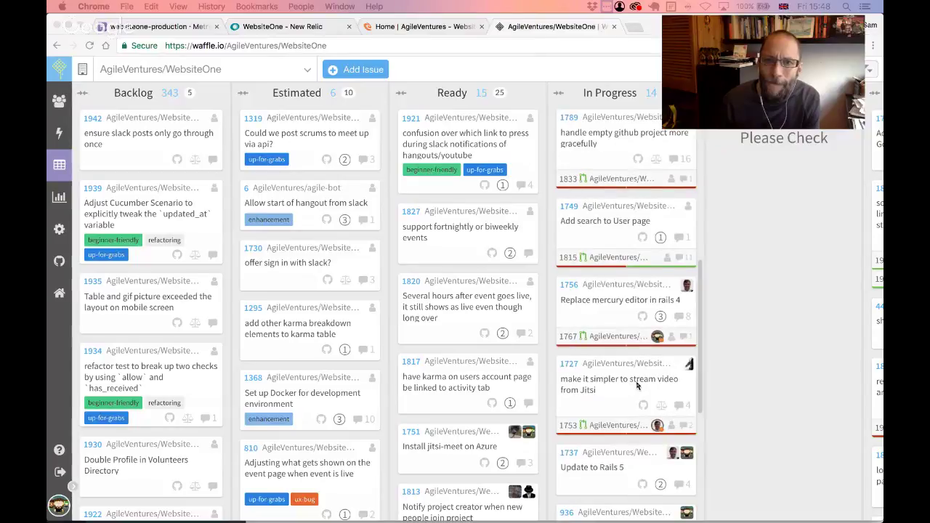
pyautogui.scroll(-1, 637, 386)
pyautogui.scroll(-10, 638, 386)
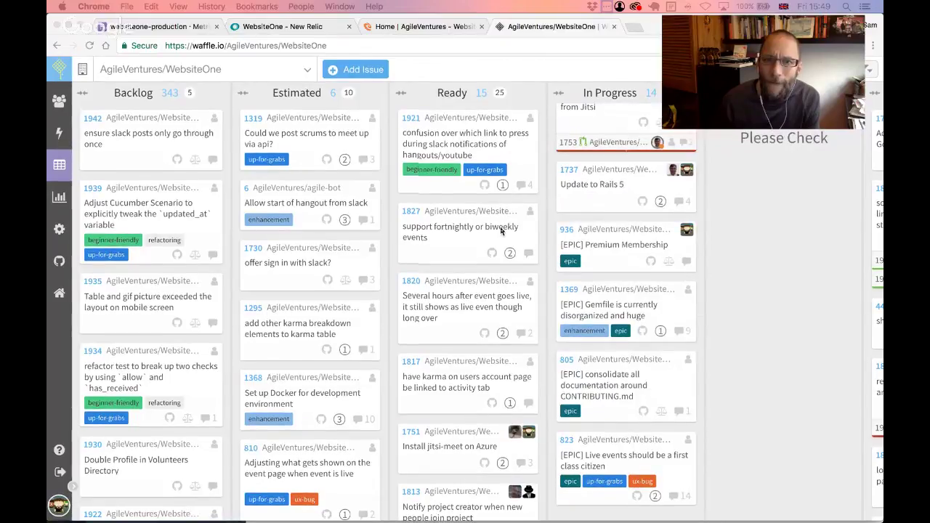
pyautogui.scroll(-2, 500, 232)
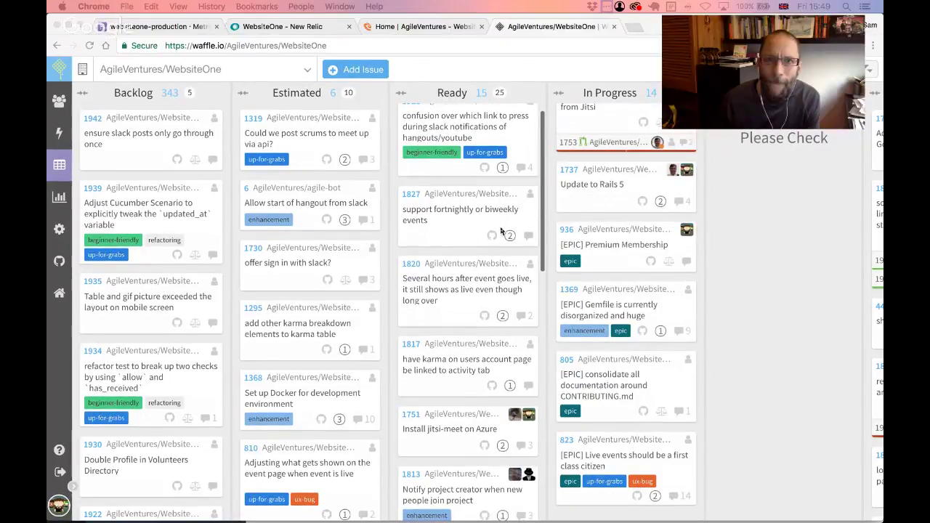
pyautogui.scroll(-1, 501, 232)
pyautogui.scroll(3, 500, 231)
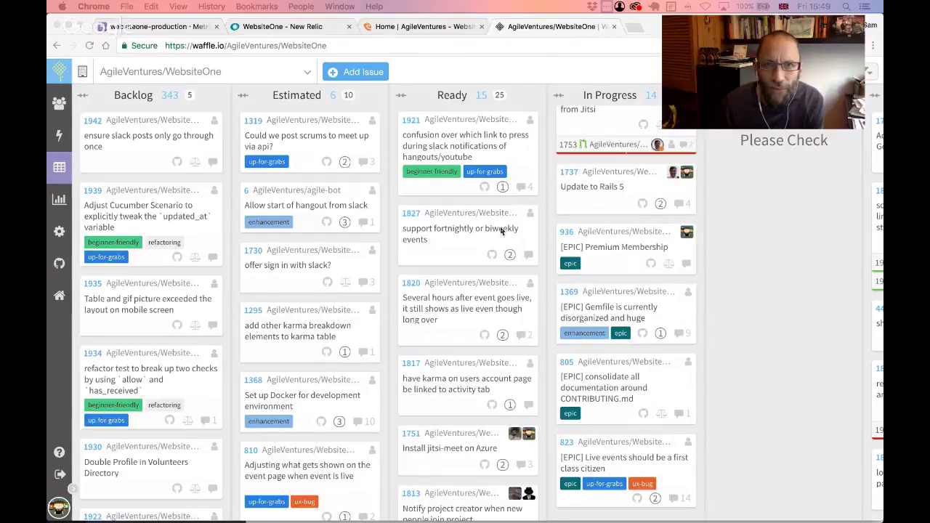
pyautogui.scroll(-2, 501, 230)
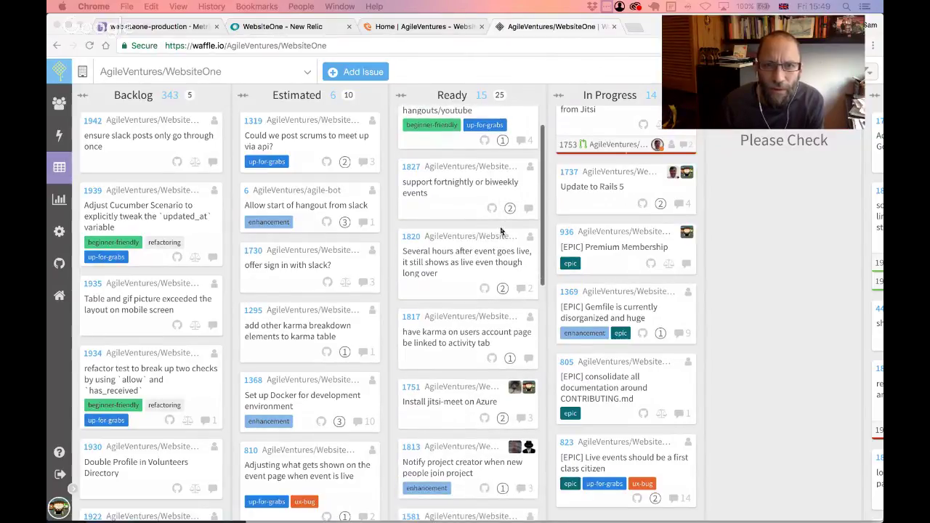
pyautogui.scroll(-5, 501, 230)
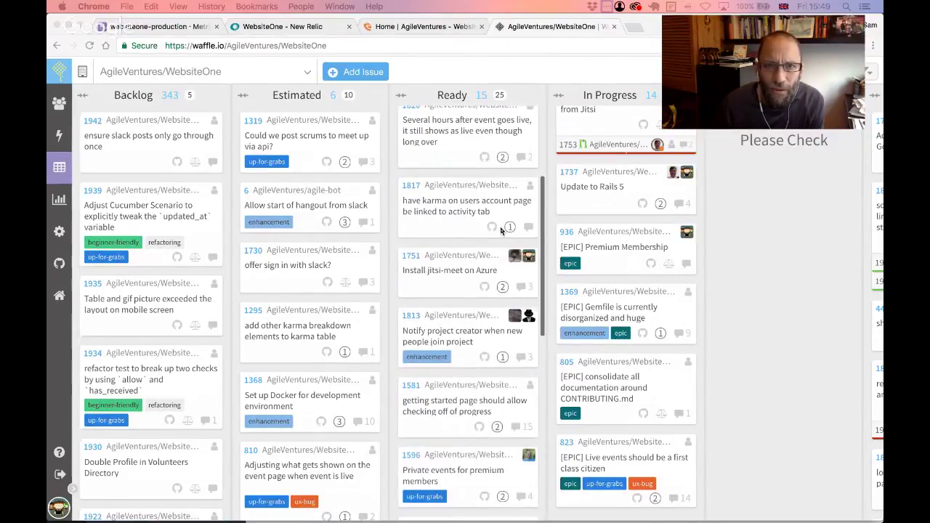
pyautogui.scroll(-4, 500, 230)
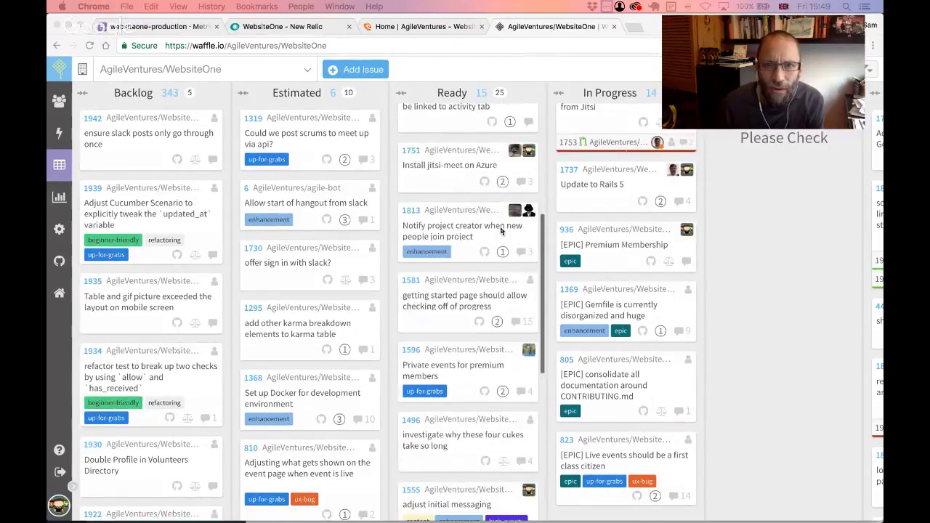
pyautogui.scroll(-14, 500, 231)
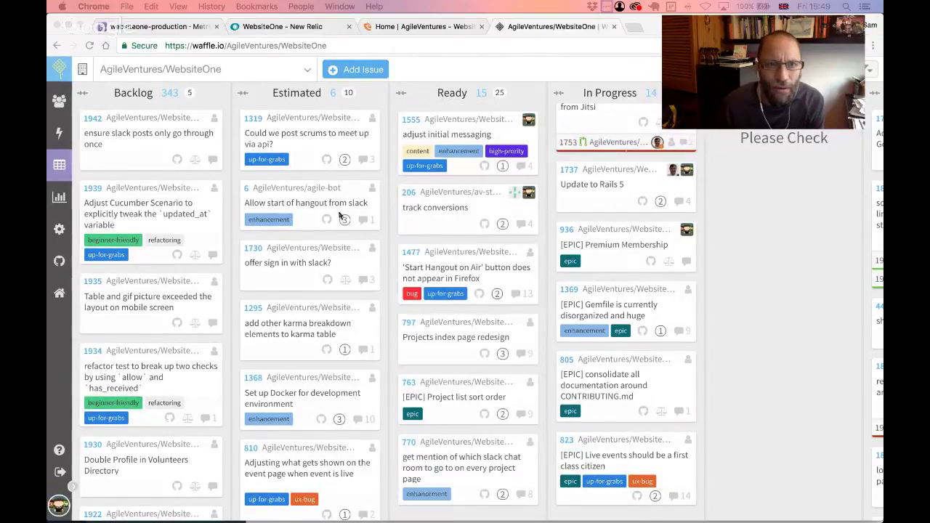
pyautogui.scroll(-2, 339, 216)
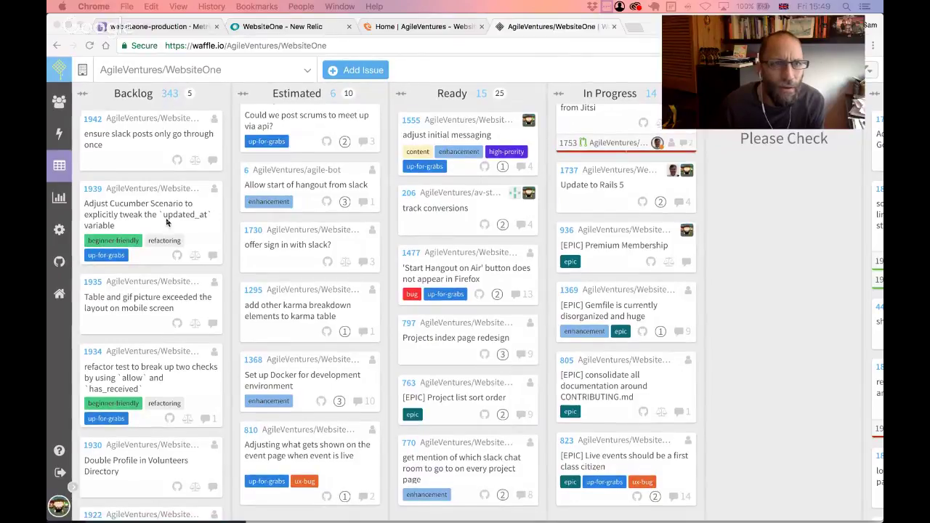
pyautogui.scroll(-3, 166, 221)
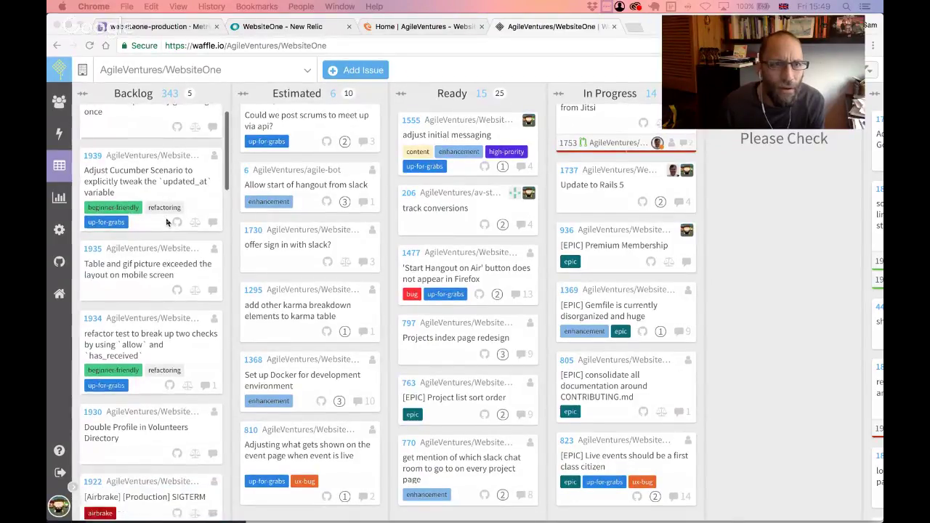
pyautogui.scroll(-1, 166, 222)
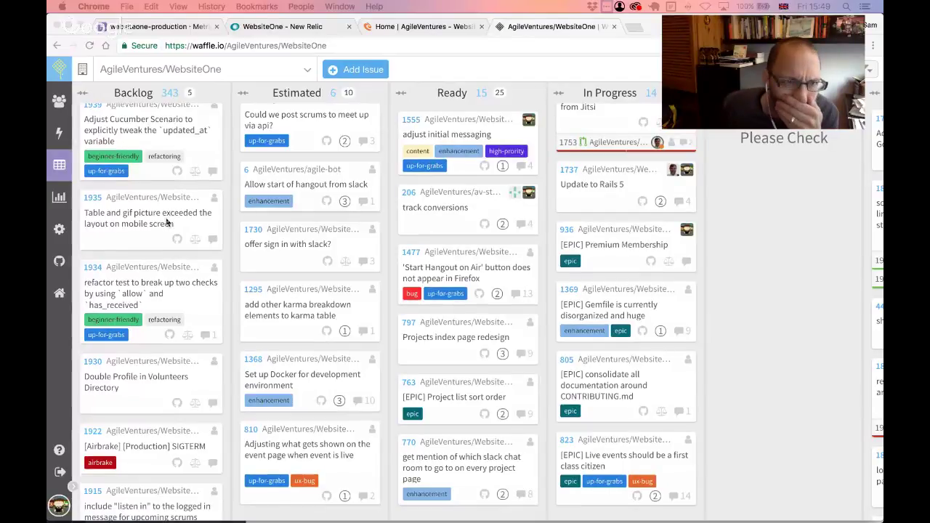
pyautogui.scroll(-4, 167, 221)
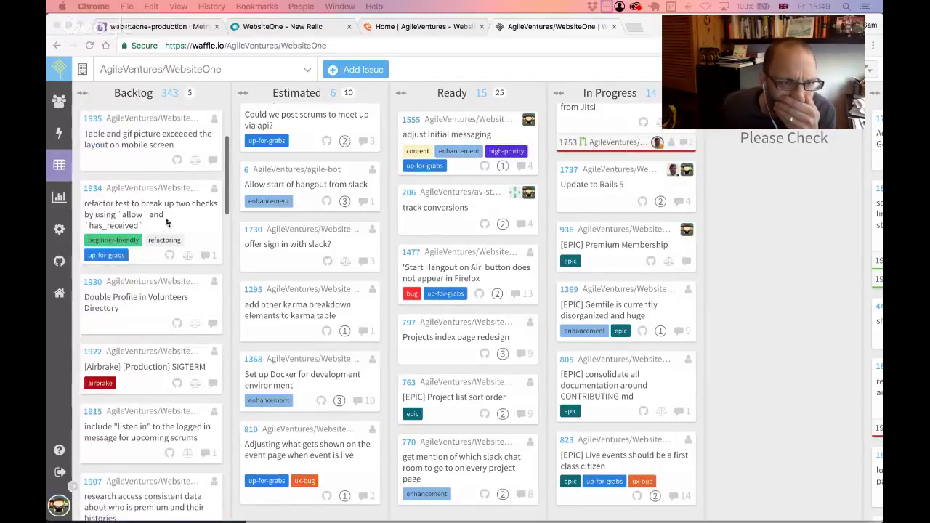
pyautogui.scroll(-5, 167, 222)
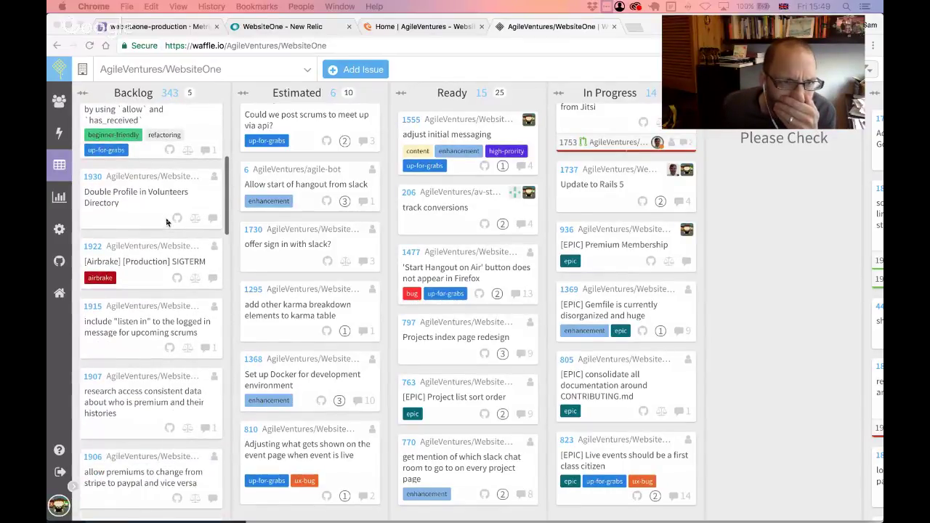
pyautogui.scroll(-3, 167, 222)
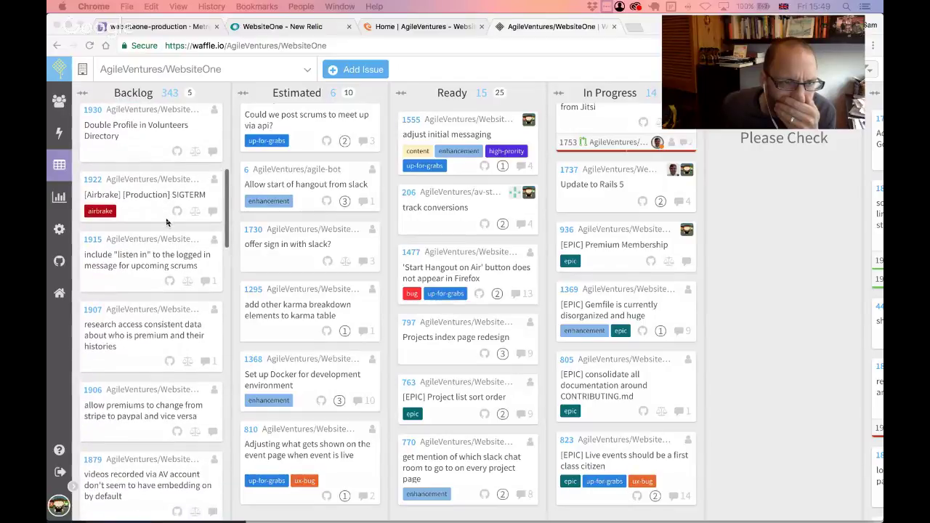
# - Open card 1907 about premium member histories, then close its details
pyautogui.click(92, 311)
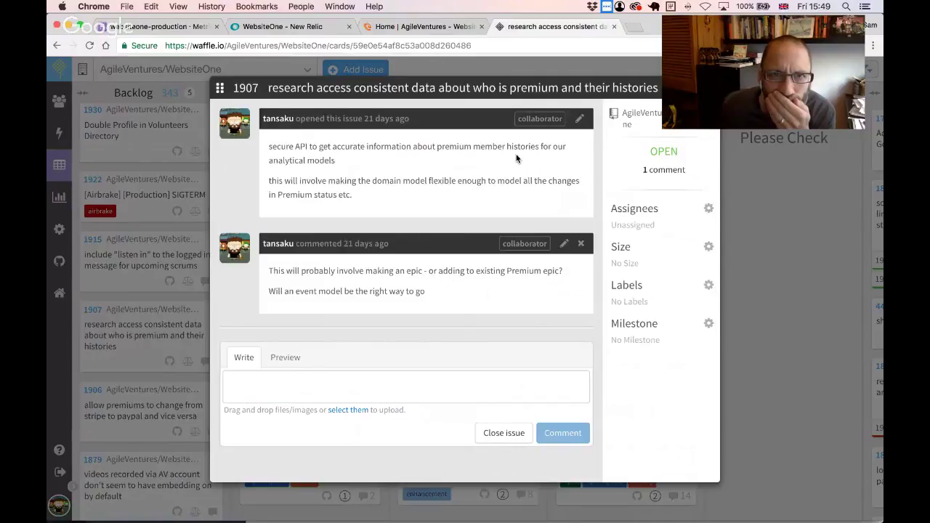
pyautogui.moveTo(726, 29); pyautogui.dragTo(792, 32)
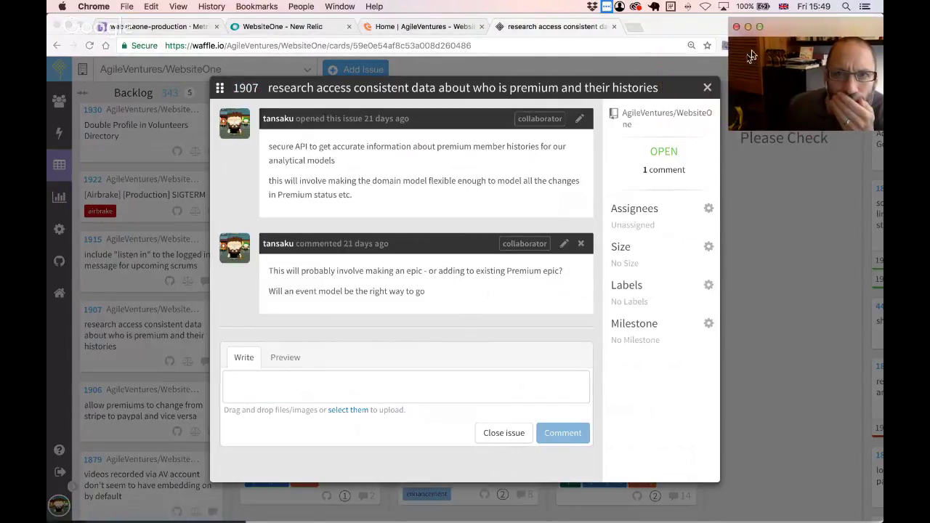
pyautogui.click(707, 89)
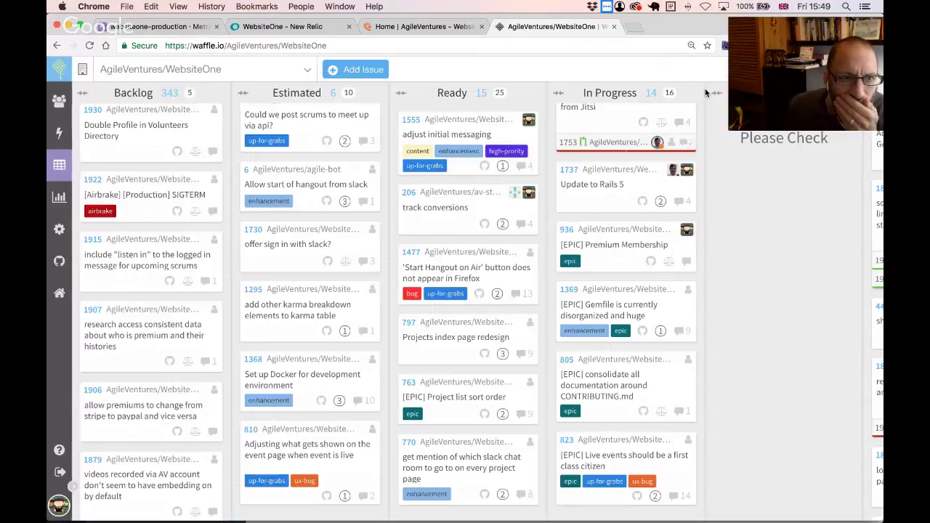
# - Scroll through the Backlog and Ready columns to review their cards
pyautogui.scroll(5, 152, 234)
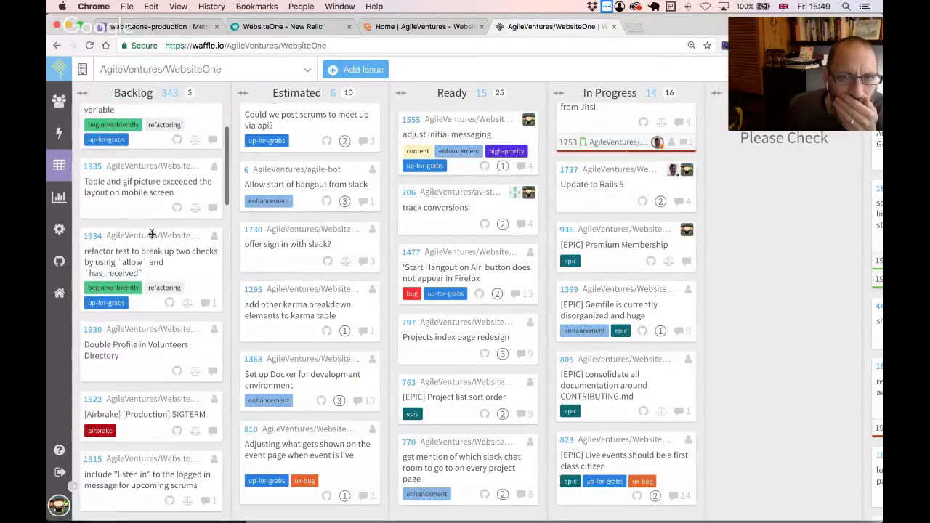
pyautogui.scroll(3, 152, 233)
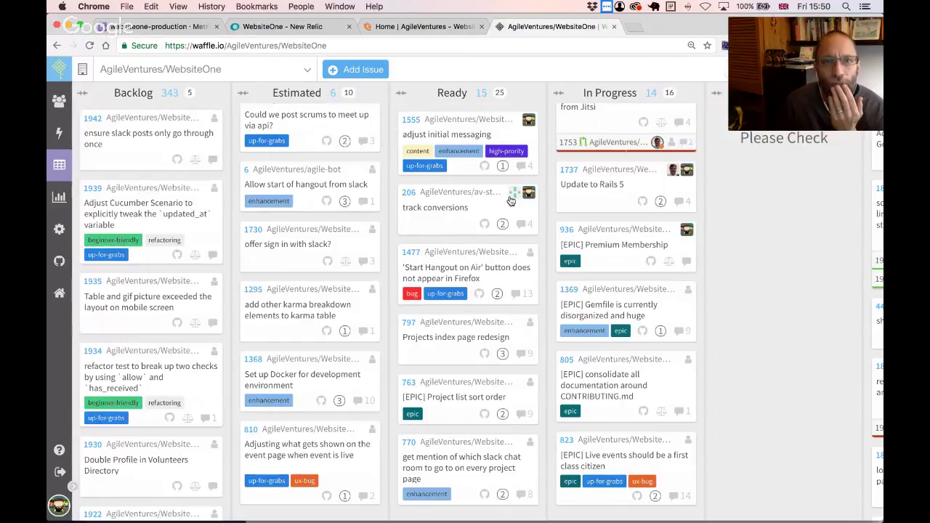
pyautogui.scroll(2, 511, 200)
pyautogui.scroll(6, 511, 200)
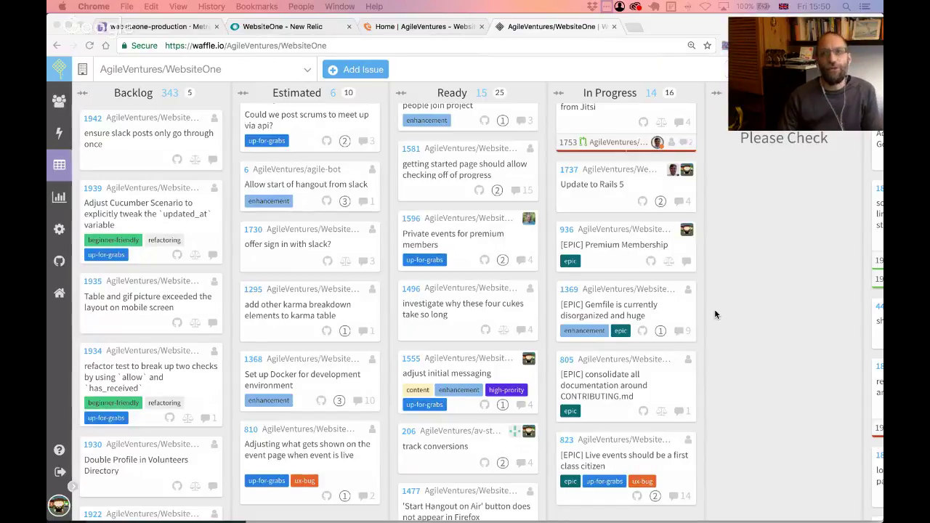
pyautogui.click(775, 49)
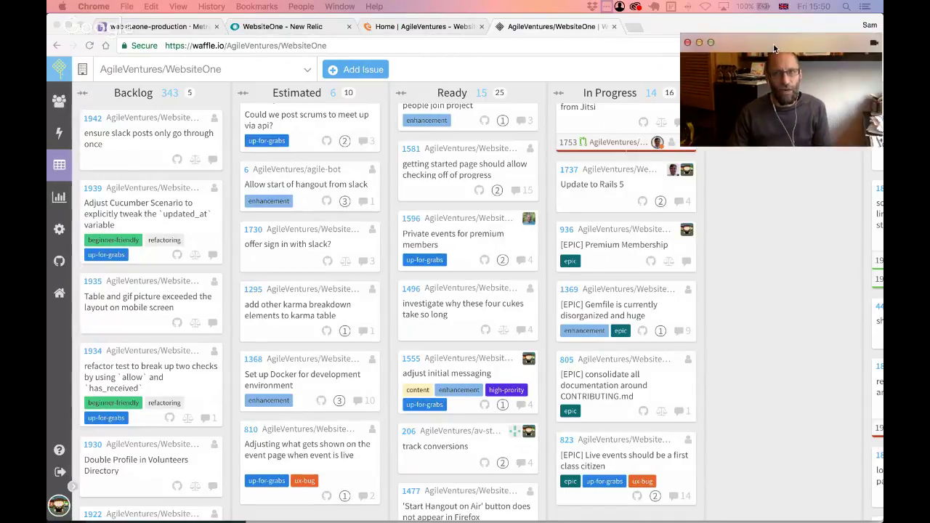
pyautogui.moveTo(775, 49); pyautogui.dragTo(759, 49)
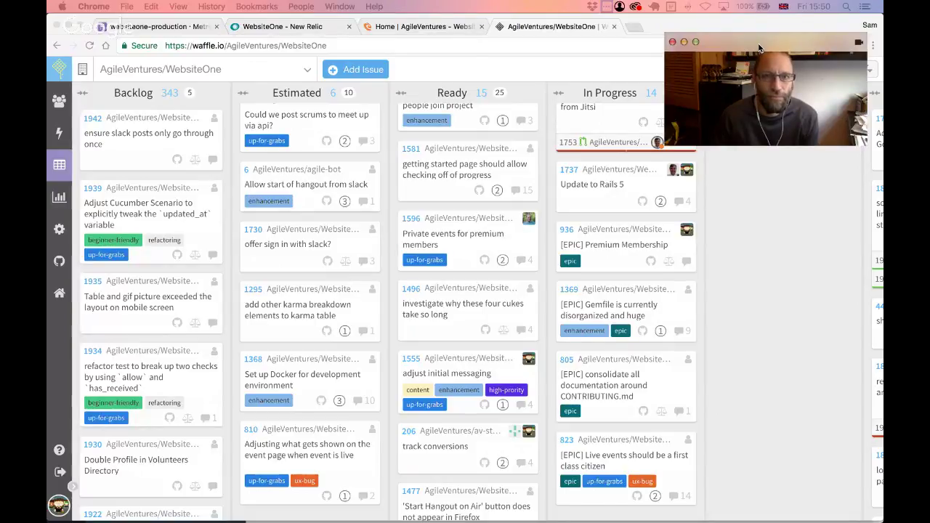
pyautogui.scroll(2, 500, 186)
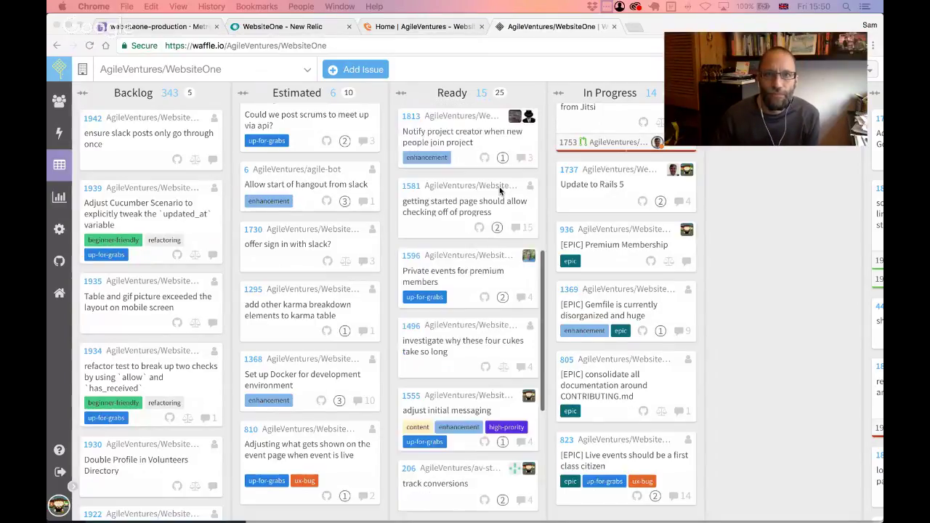
pyautogui.scroll(10, 500, 187)
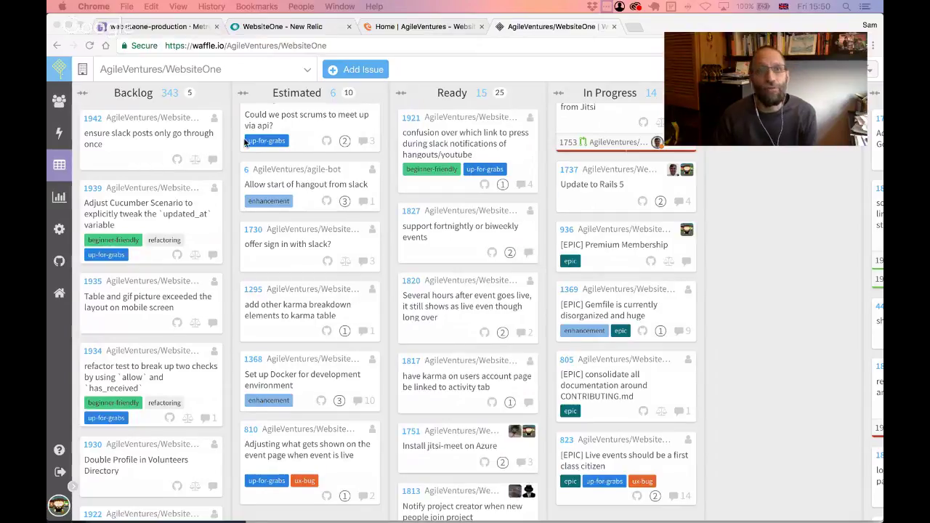
pyautogui.moveTo(752, 48)
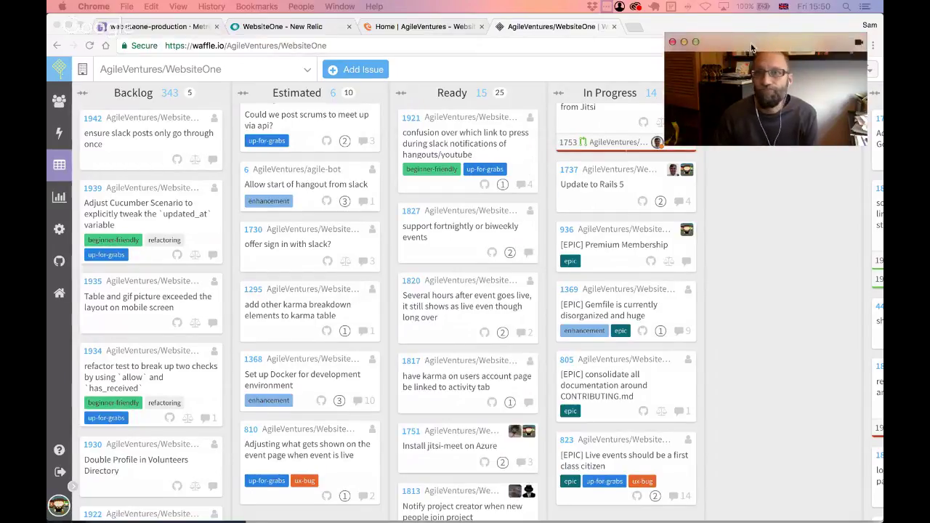
pyautogui.moveTo(753, 48); pyautogui.dragTo(758, 114)
# - Filter the board to 1839 and open that issue's details
pyautogui.click(750, 69)
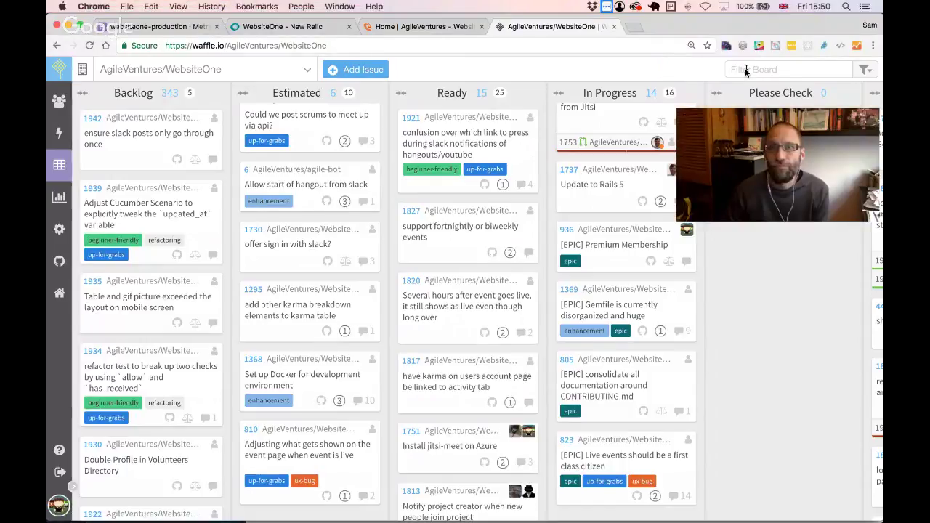
pyautogui.click(750, 69)
pyautogui.write('1')
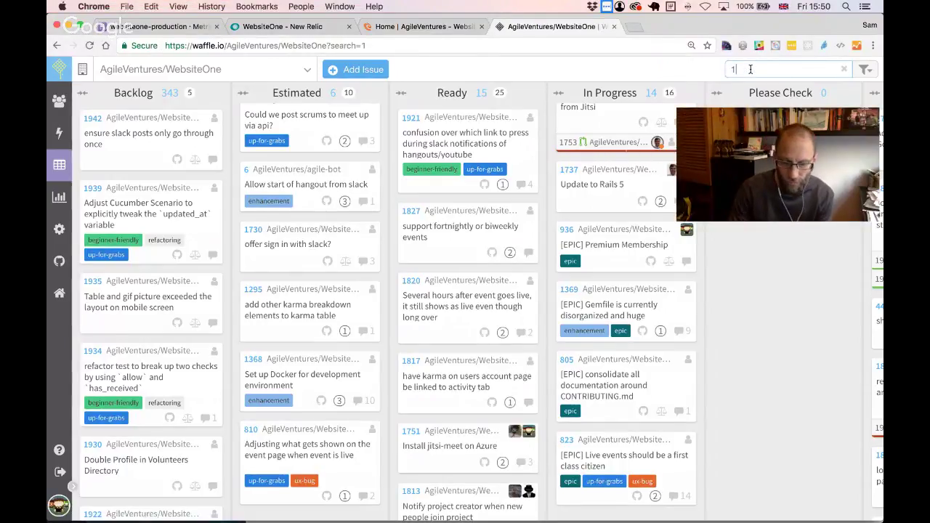
pyautogui.write('839')
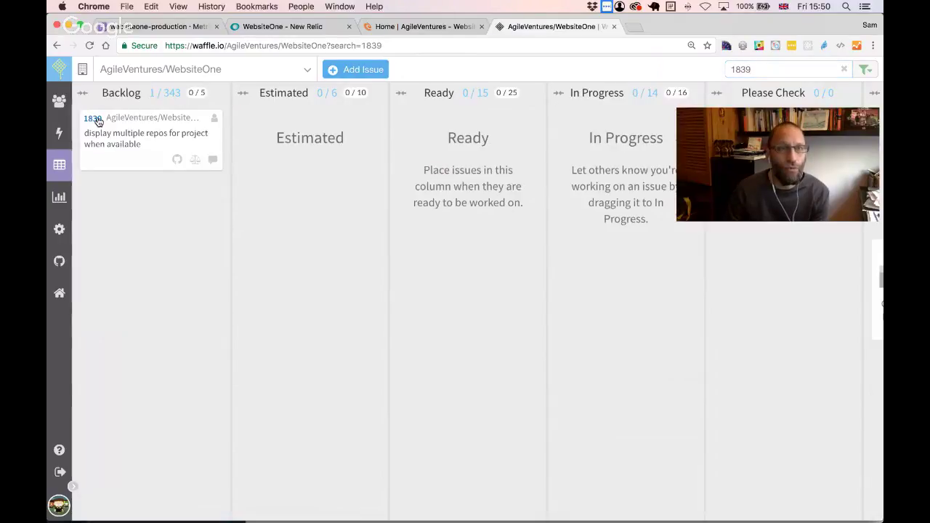
pyautogui.click(94, 118)
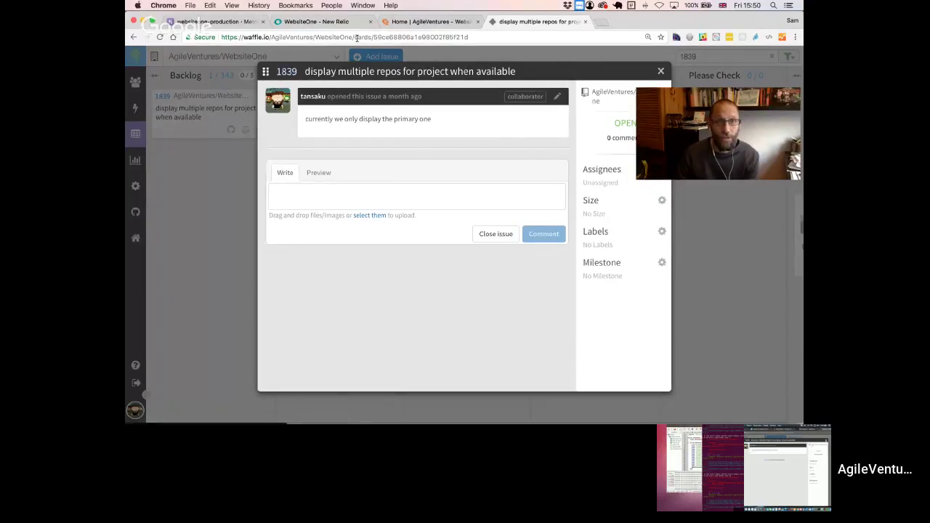
# - Copy the issue 1839 card link from the address bar
pyautogui.click(332, 46)
pyautogui.press('super+c')
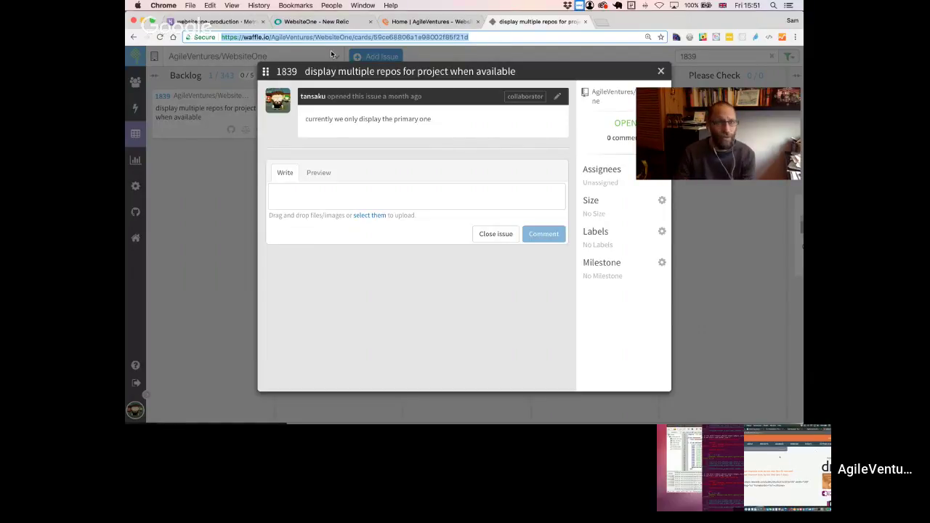
pyautogui.click(364, 38)
pyautogui.moveTo(486, 41); pyautogui.dragTo(222, 38)
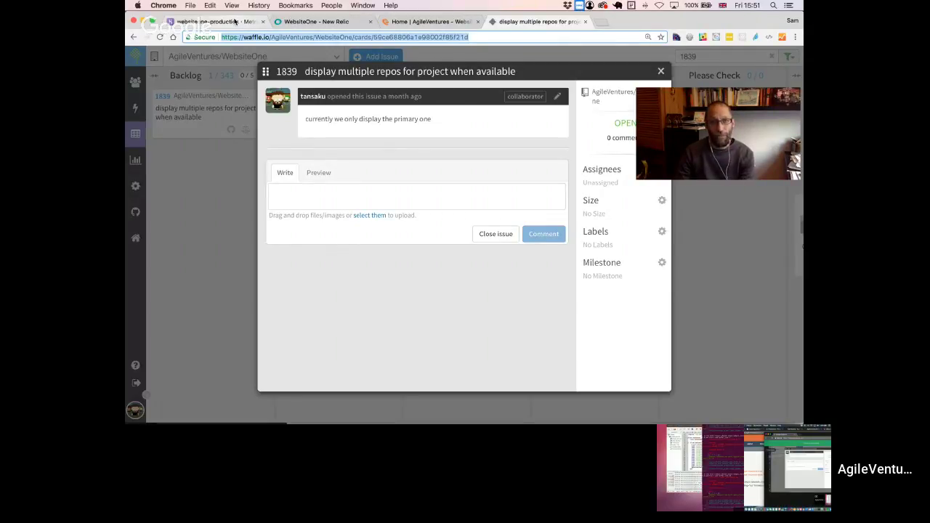
# - Post a /vote in #websiteone on 'display multiple repos for projects when present' with the issue 1839 card link
pyautogui.press('super+Tab')
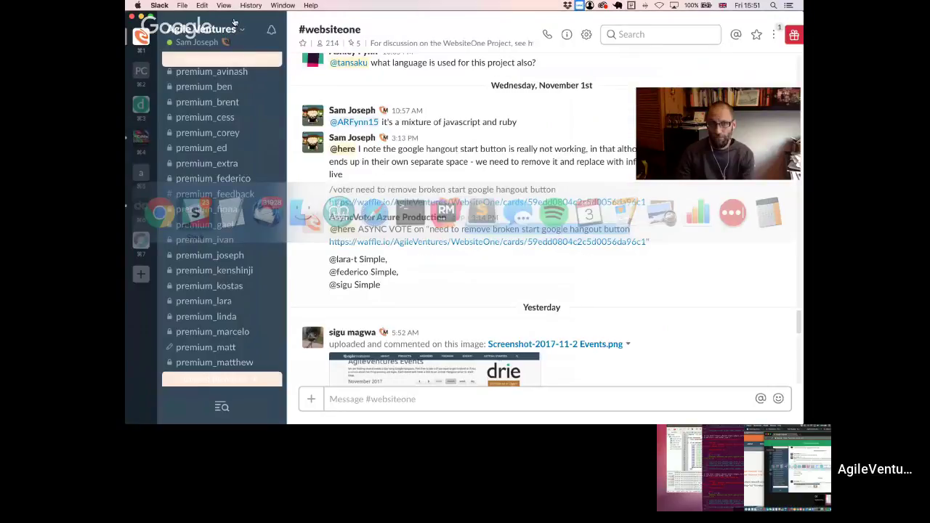
pyautogui.click(352, 394)
pyautogui.write('/voter')
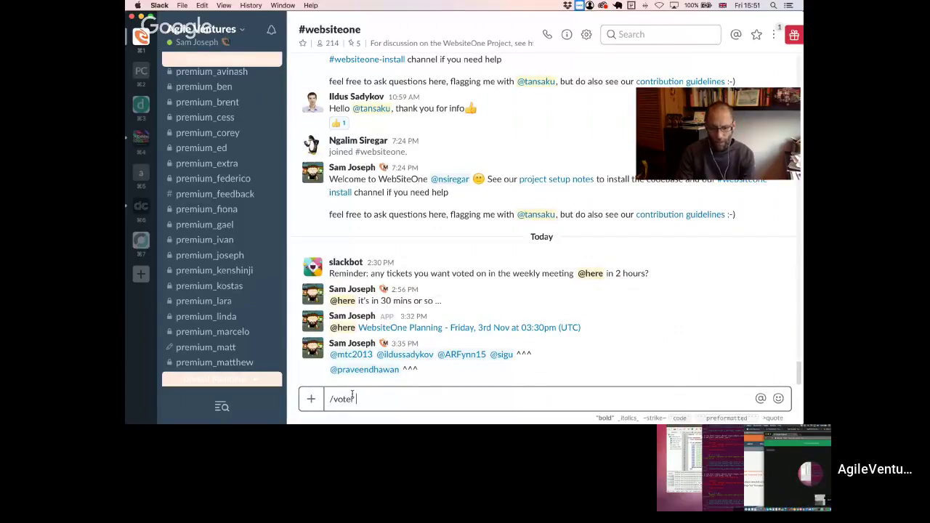
pyautogui.write('display multiple repos ')
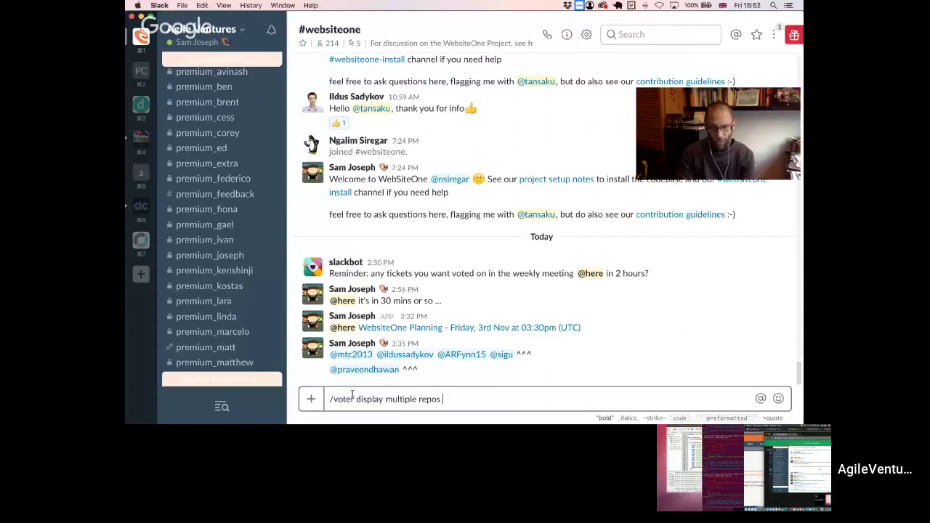
pyautogui.write('for projects when present')
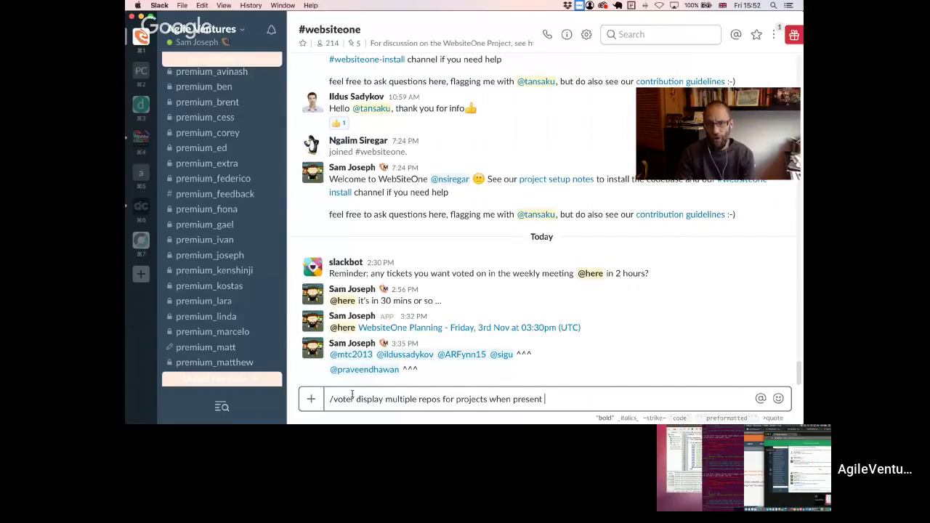
pyautogui.press('super+v')
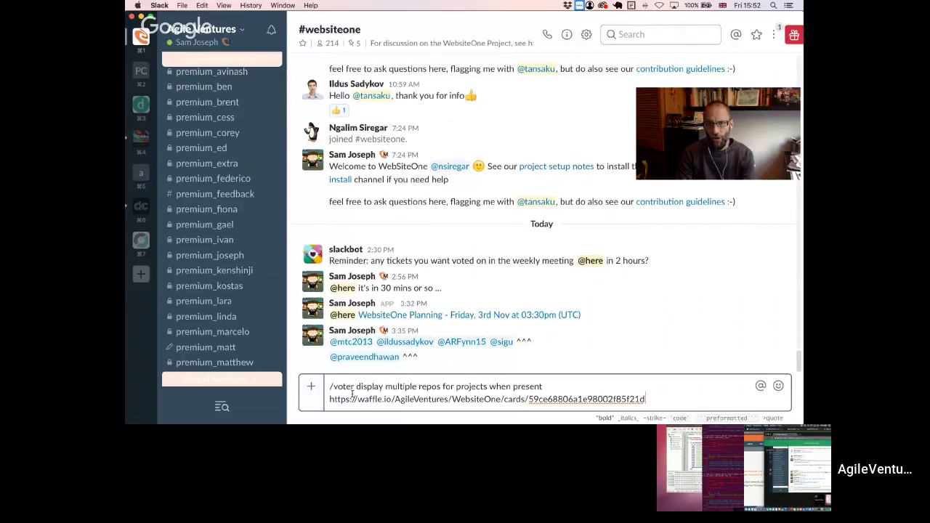
pyautogui.press('Return')
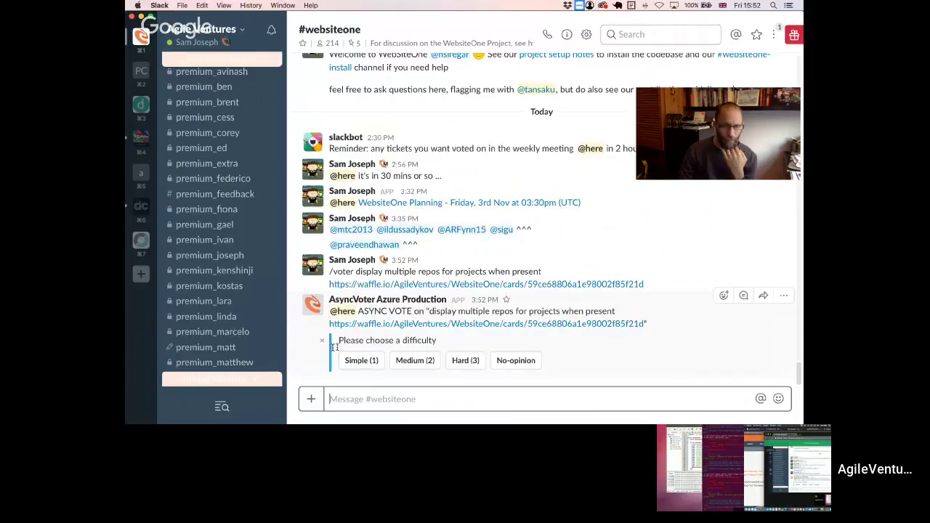
pyautogui.press('super+Tab')
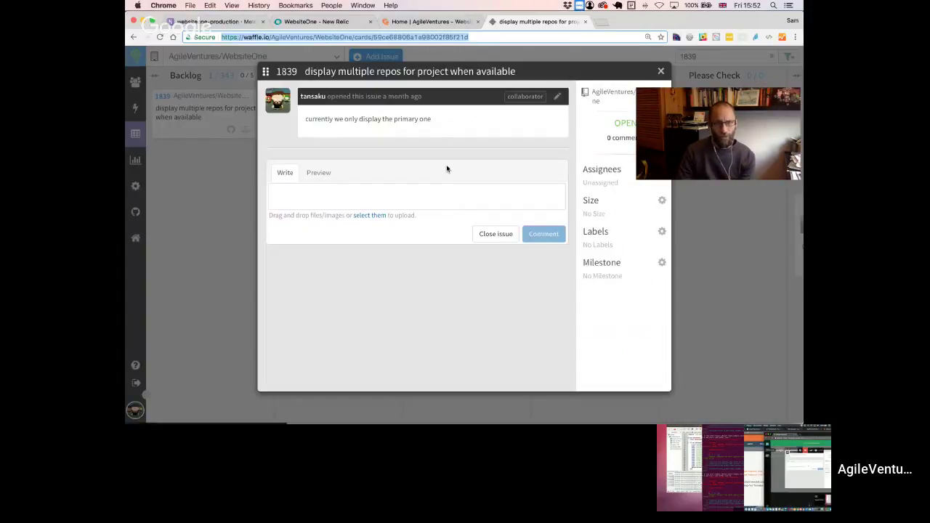
# - Switch to the AgileVentures homepage and dismiss the analytics popup
pyautogui.click(447, 169)
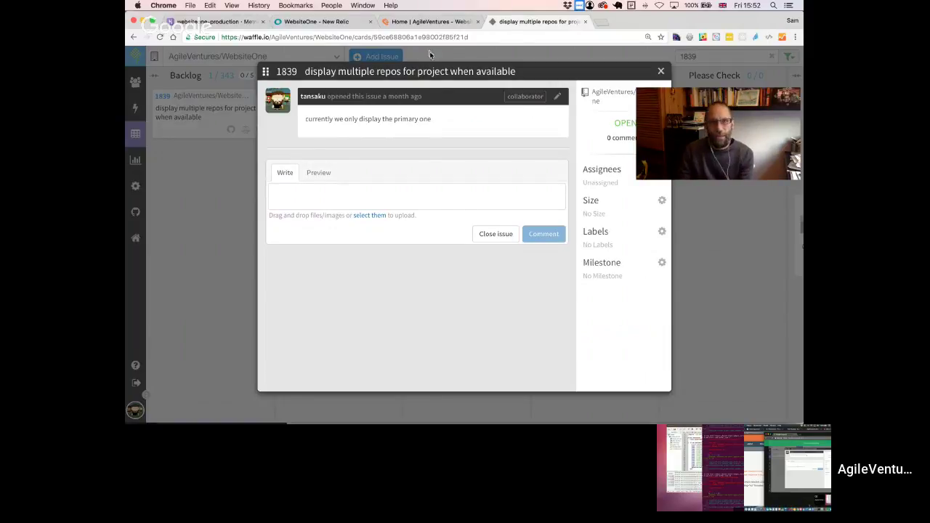
pyautogui.click(421, 22)
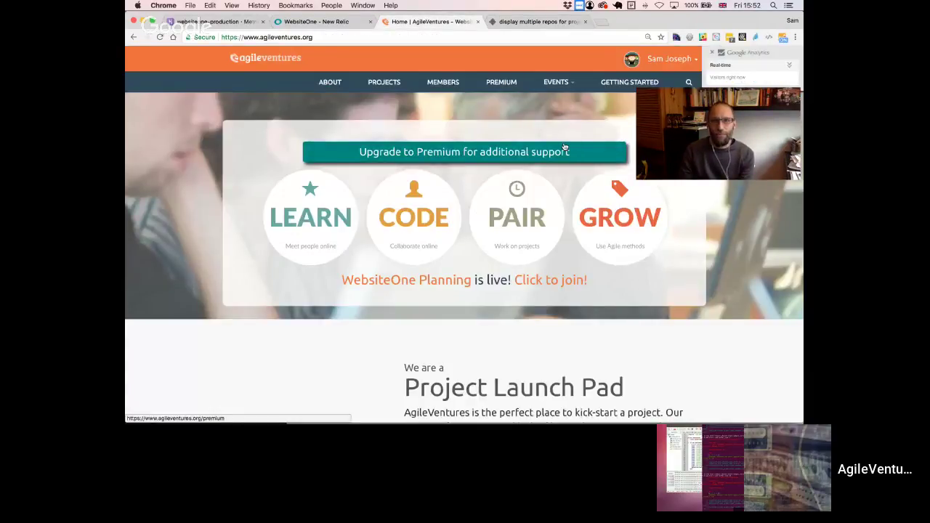
pyautogui.click(712, 54)
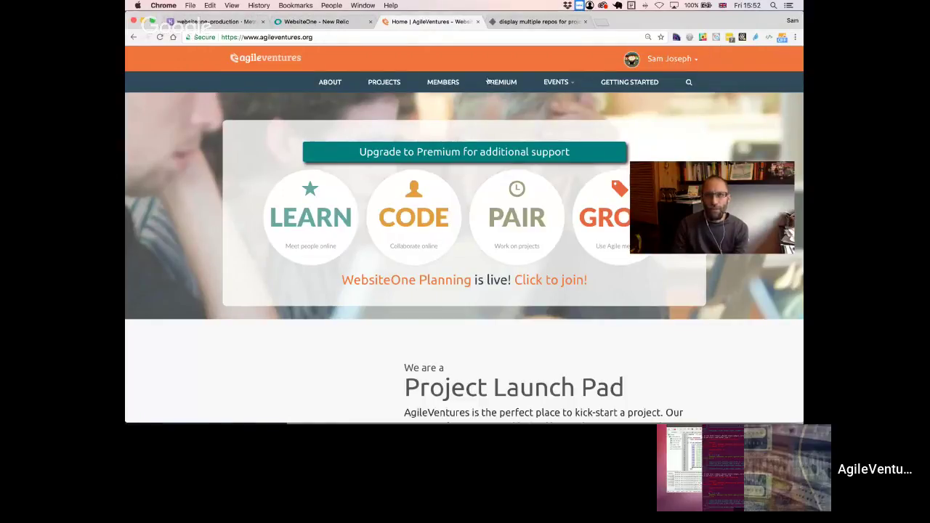
# - Load the /projects/localsupport/ page and open its Project Actions dropdown
pyautogui.click(333, 37)
pyautogui.click(333, 38)
pyautogui.write('/project')
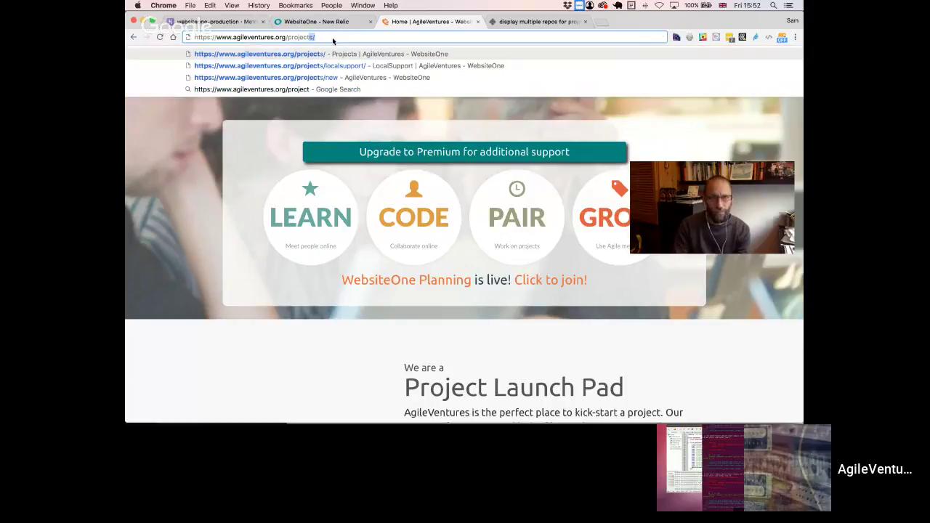
pyautogui.write('s/')
pyautogui.press('Down')
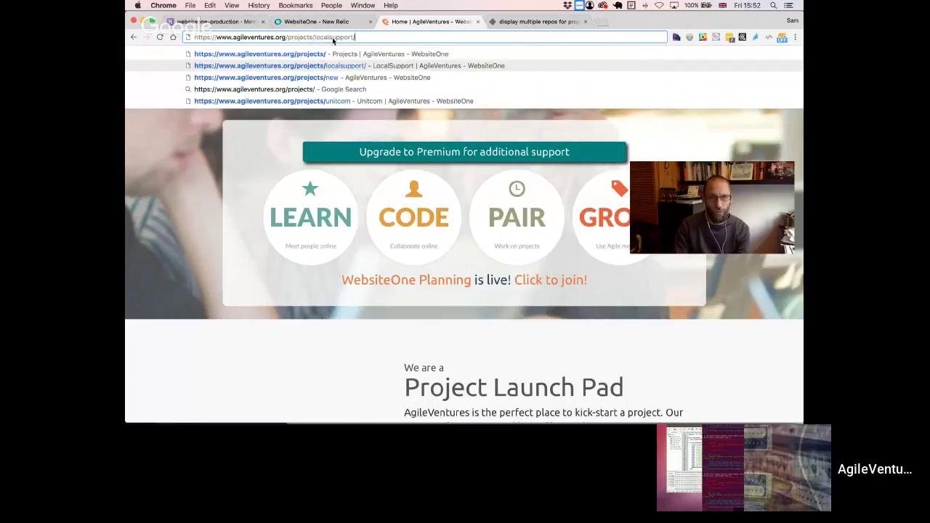
pyautogui.press('Return')
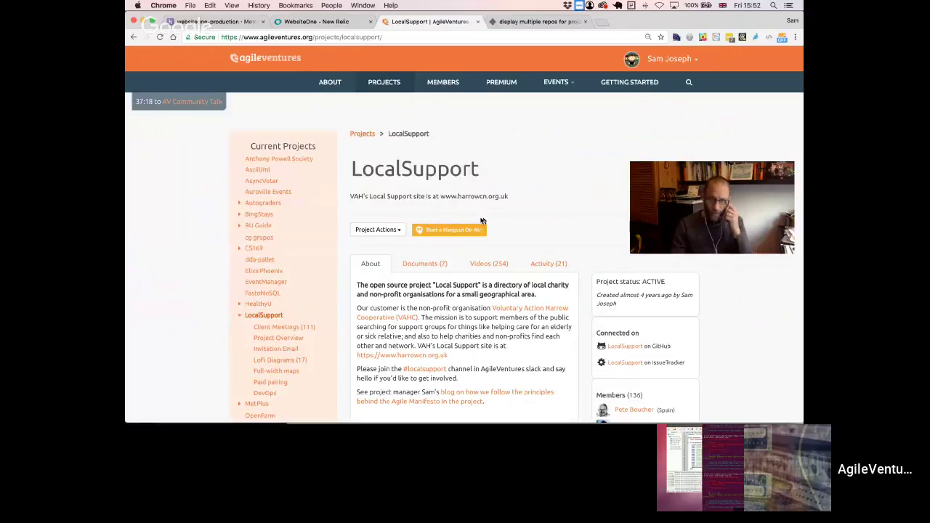
pyautogui.click(384, 229)
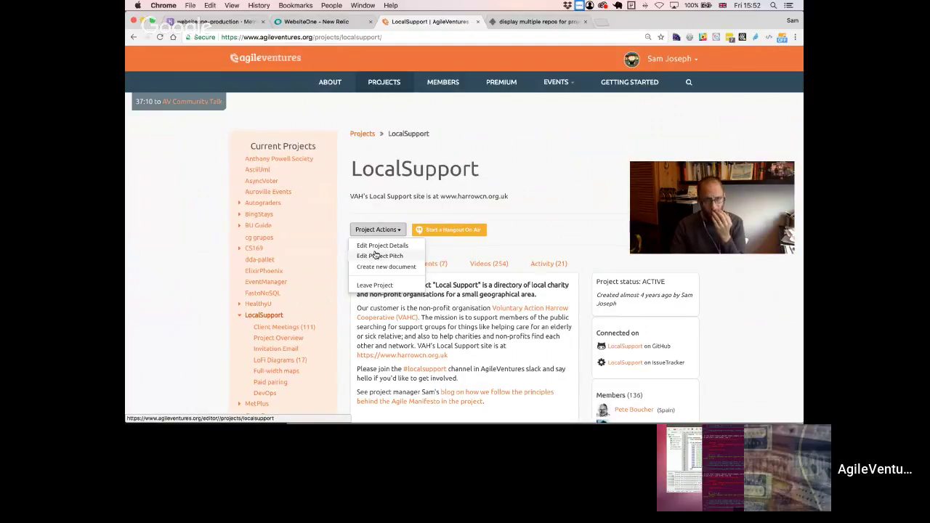
# - In the LocalSupport edit form, add a second and third GitHub repo field, then go Back without saving
pyautogui.click(373, 256)
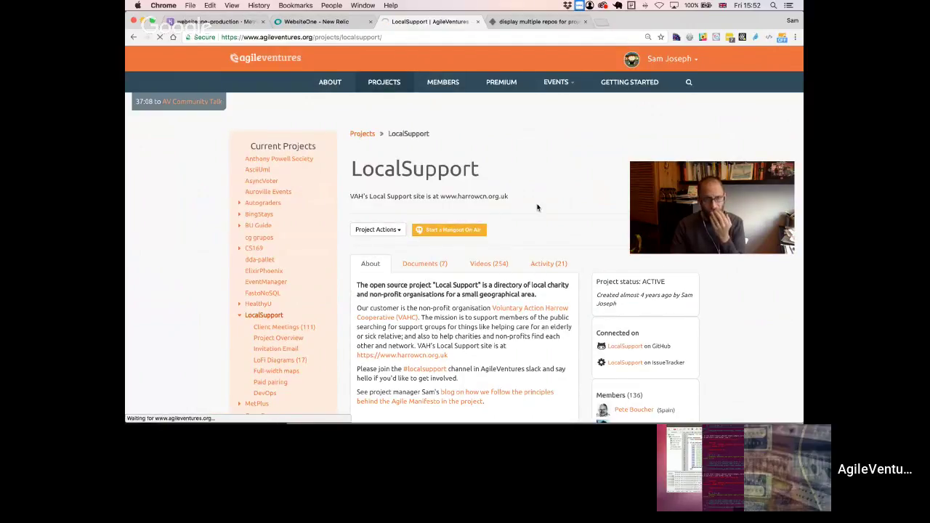
pyautogui.scroll(-2, 538, 208)
pyautogui.scroll(-2, 536, 202)
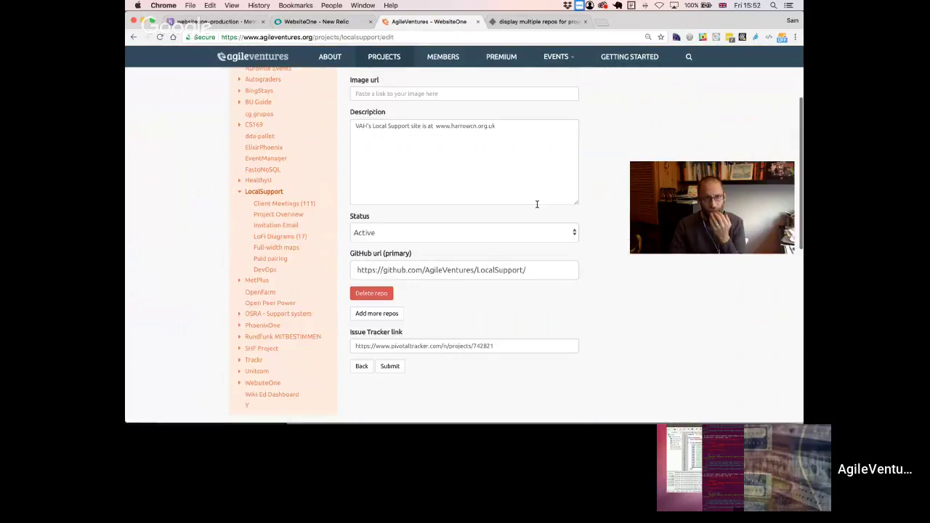
pyautogui.click(385, 313)
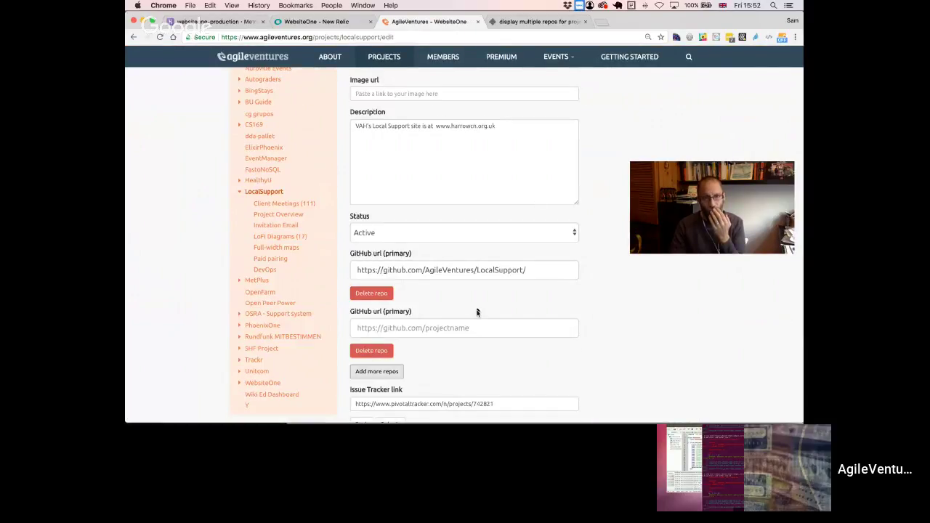
pyautogui.scroll(-1, 461, 282)
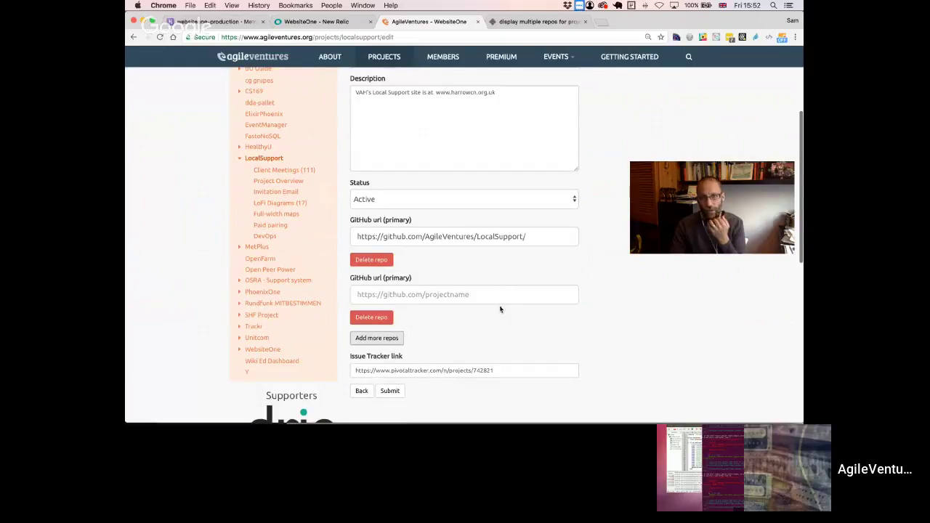
pyautogui.click(386, 338)
pyautogui.scroll(-2, 505, 342)
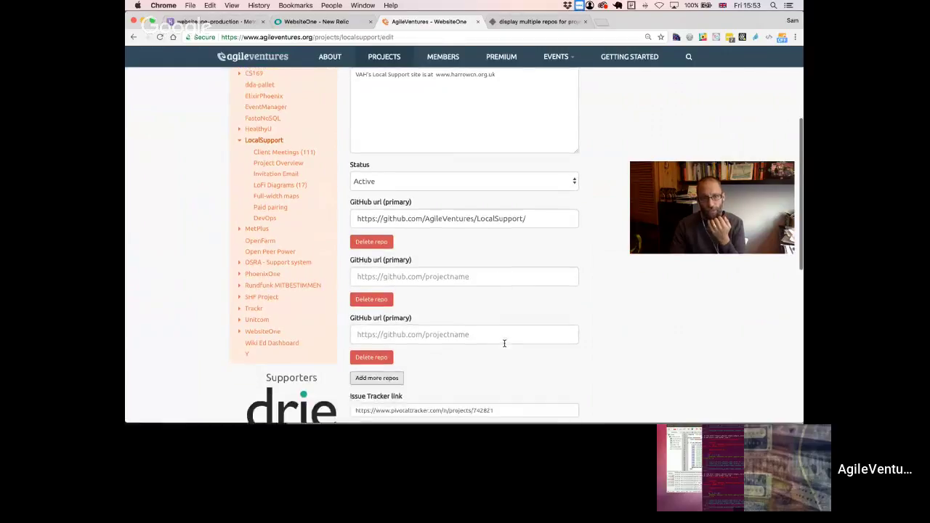
pyautogui.scroll(3, 505, 342)
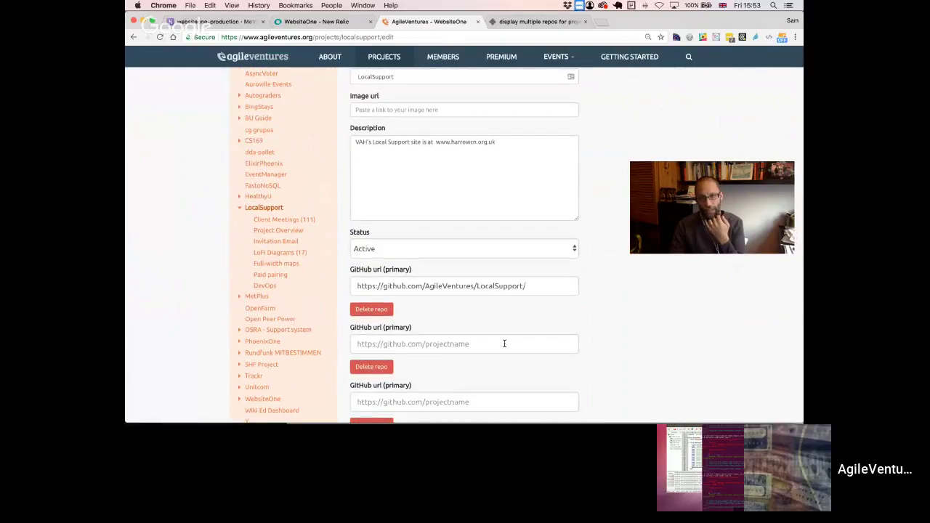
pyautogui.scroll(1, 505, 343)
pyautogui.scroll(3, 505, 343)
pyautogui.click(134, 37)
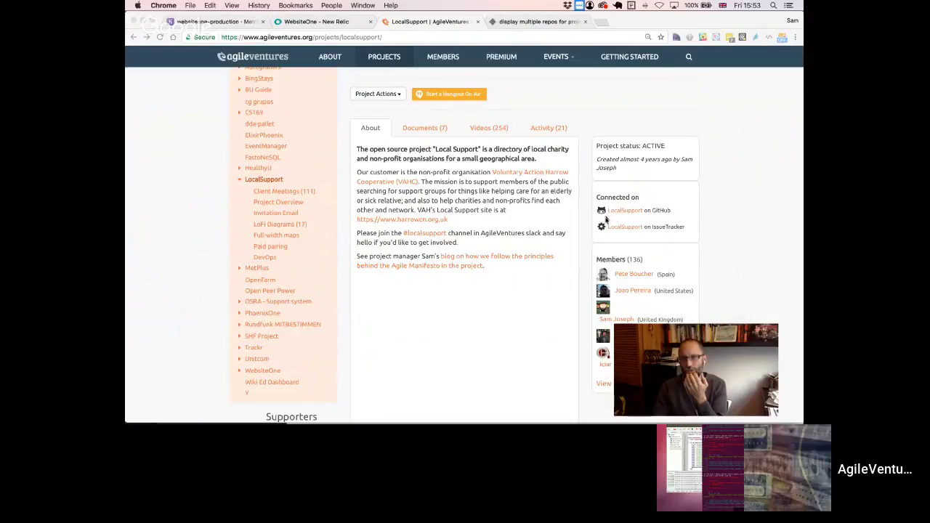
pyautogui.click(683, 212)
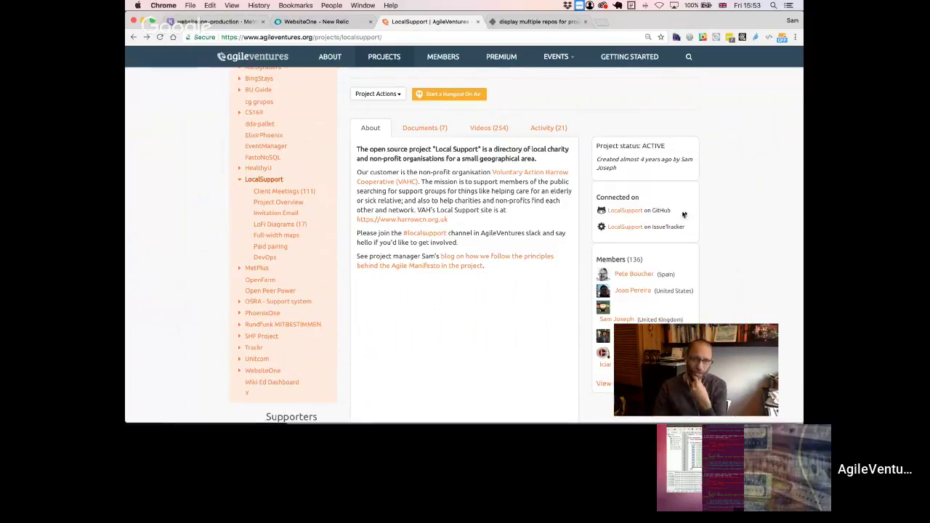
# - Open the voted card's waffle.io link from the Slack vote message
pyautogui.press('super+Tab')
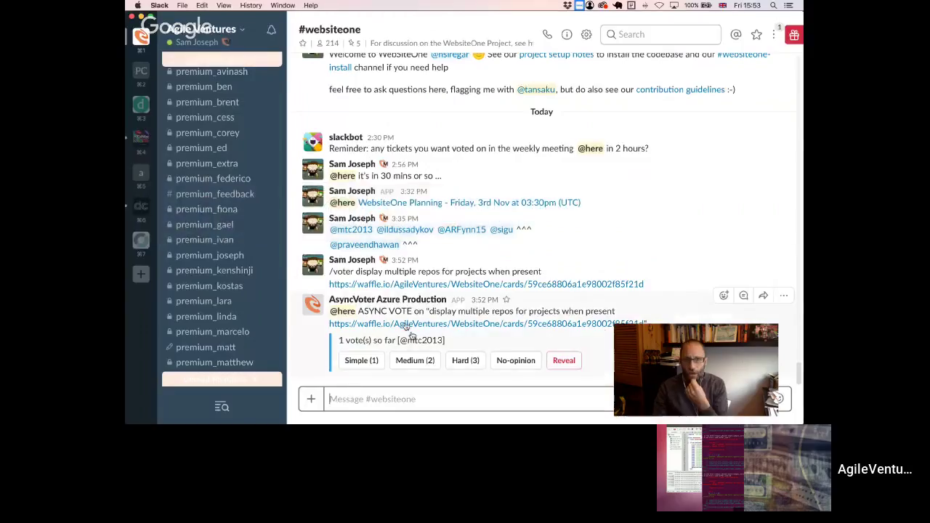
pyautogui.click(407, 324)
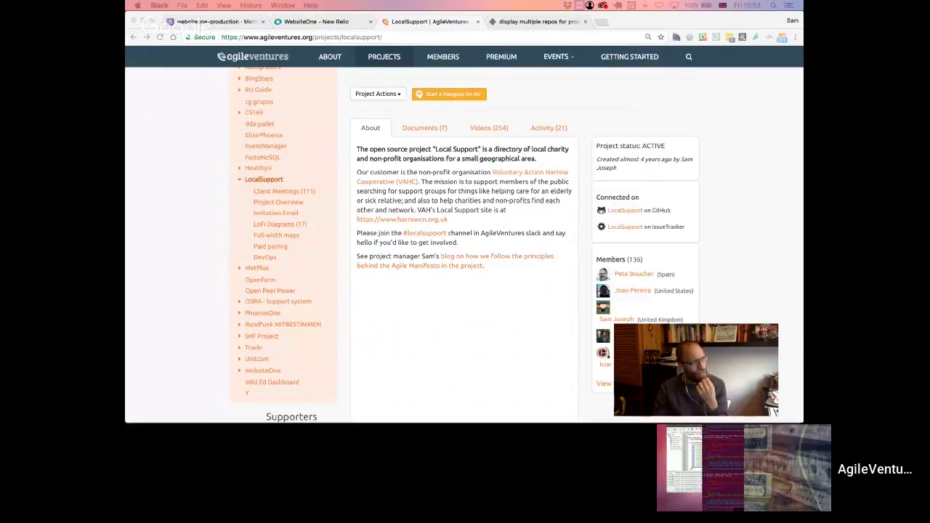
pyautogui.press('super+Tab')
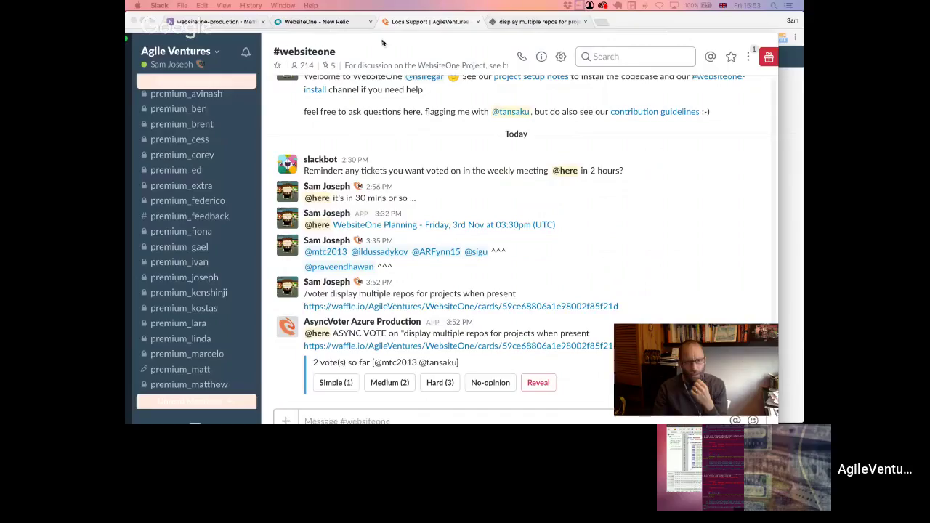
# - Maximize Slack and reveal the vote results, three Simple votes
pyautogui.doubleClick(422, 27)
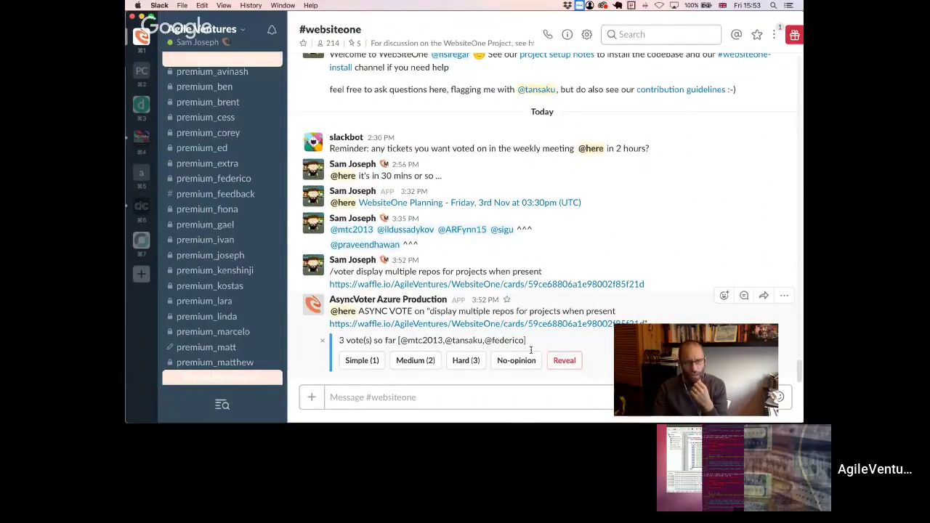
pyautogui.click(564, 361)
pyautogui.click(616, 126)
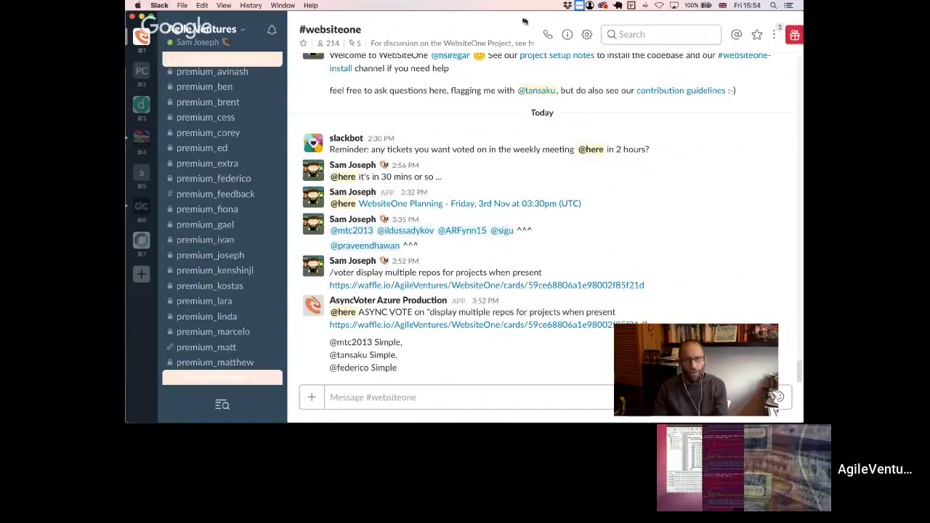
pyautogui.press('super+Tab')
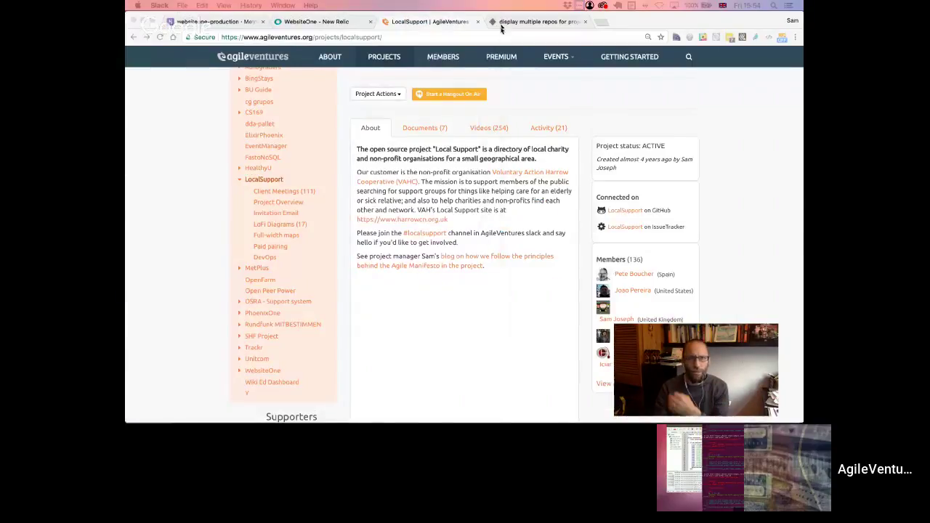
# - Give issue 1839 a size of 1 and close its details modal
pyautogui.click(501, 26)
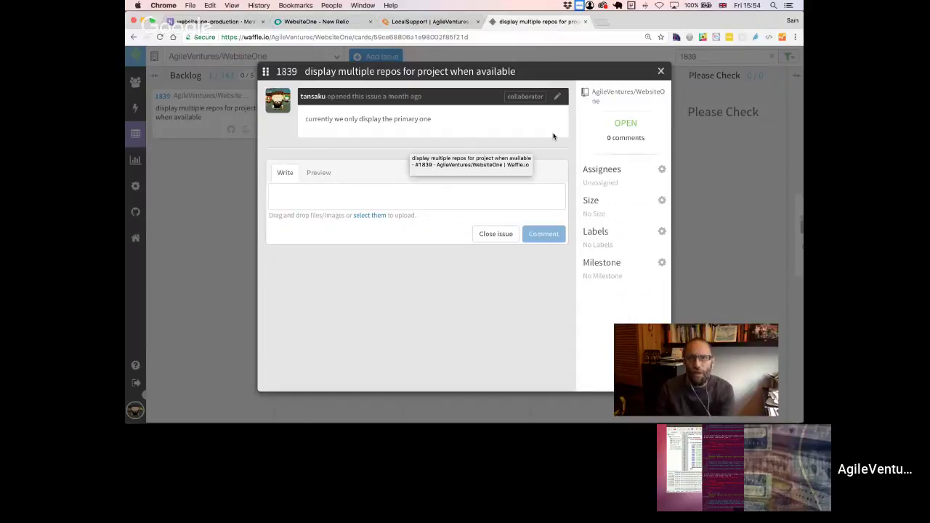
pyautogui.click(662, 200)
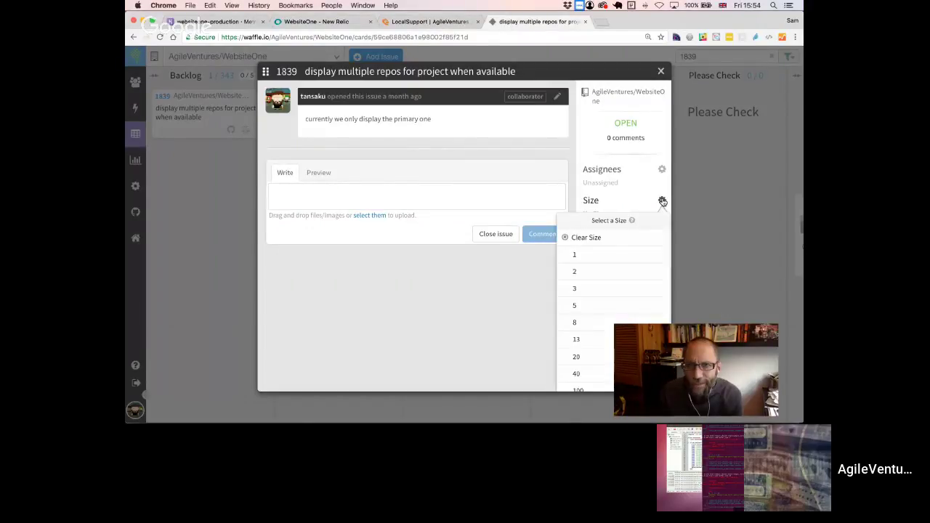
pyautogui.click(581, 254)
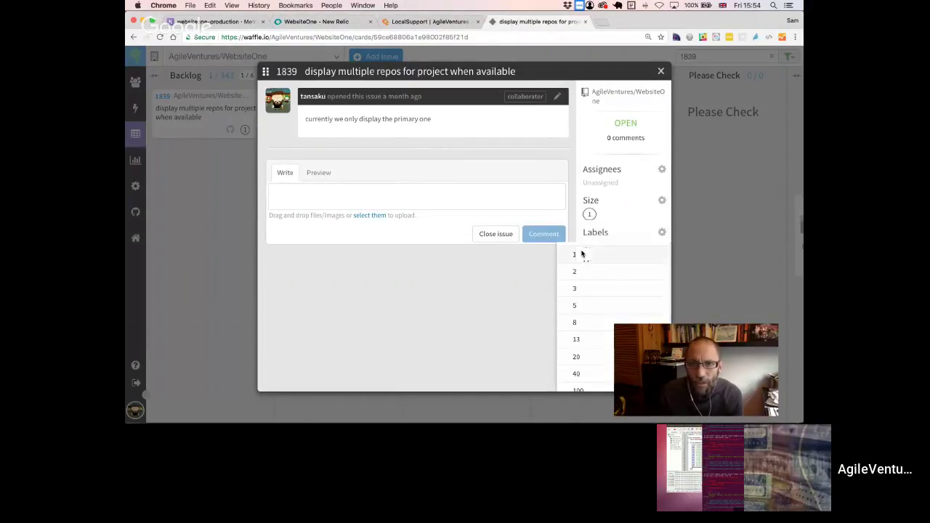
pyautogui.click(662, 71)
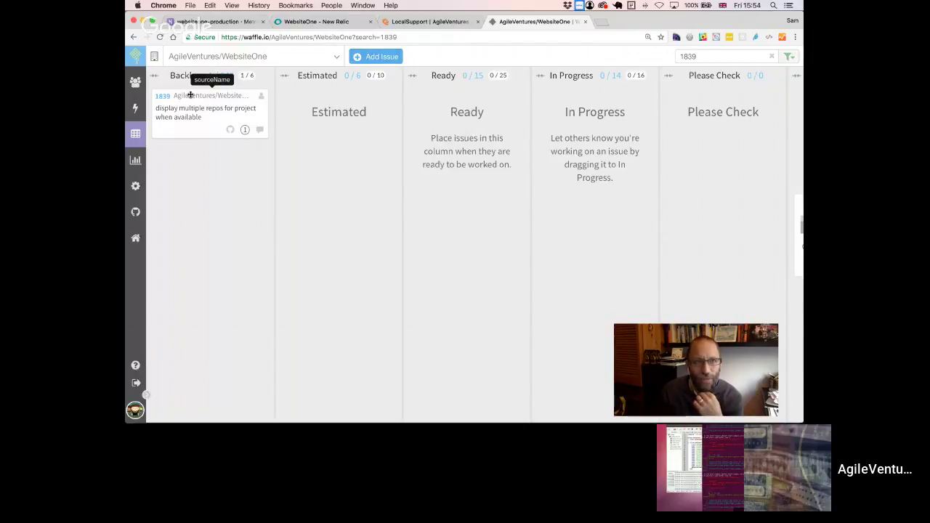
# - Drag card 1839 into Estimated, then on into Ready, which now counts 16 issues
pyautogui.moveTo(191, 95); pyautogui.dragTo(314, 93)
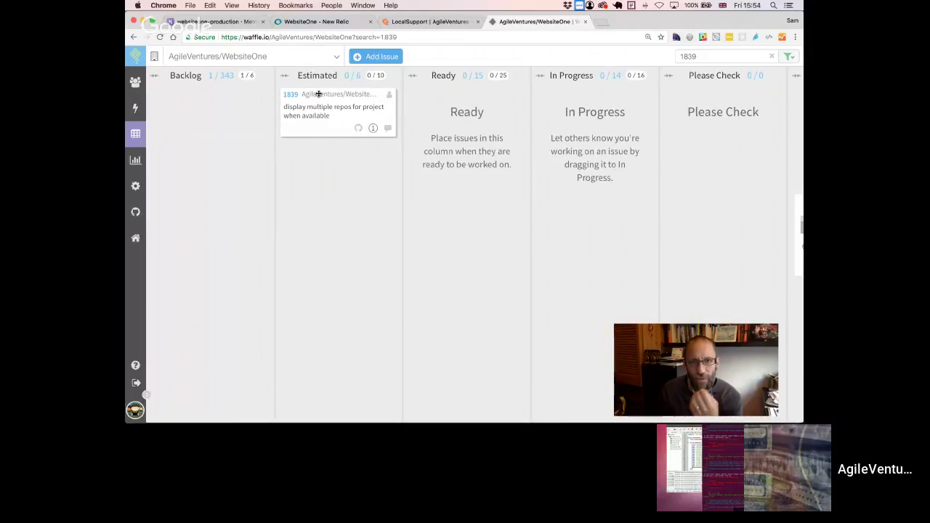
pyautogui.moveTo(318, 94); pyautogui.dragTo(448, 94)
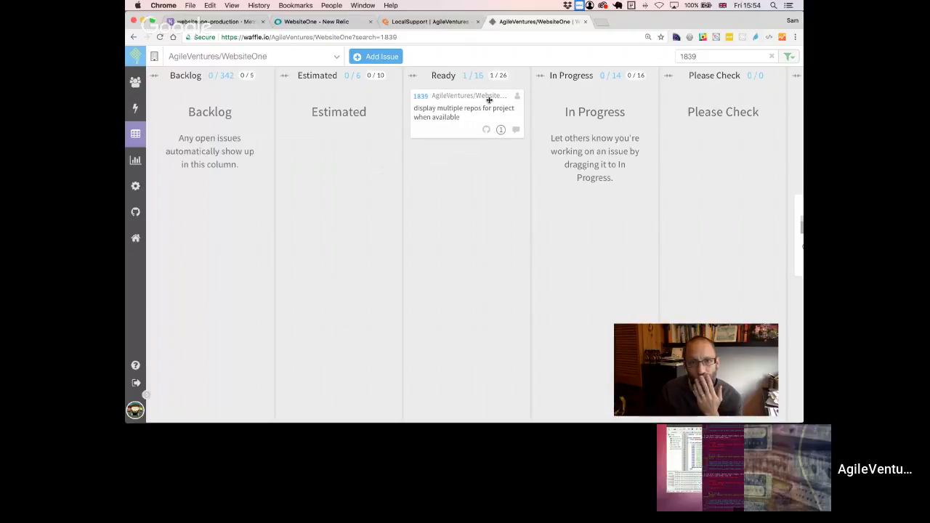
# - Add beginner-friendly, up-for-grabs and enhancement labels to issue 1839 and close its details
pyautogui.click(422, 97)
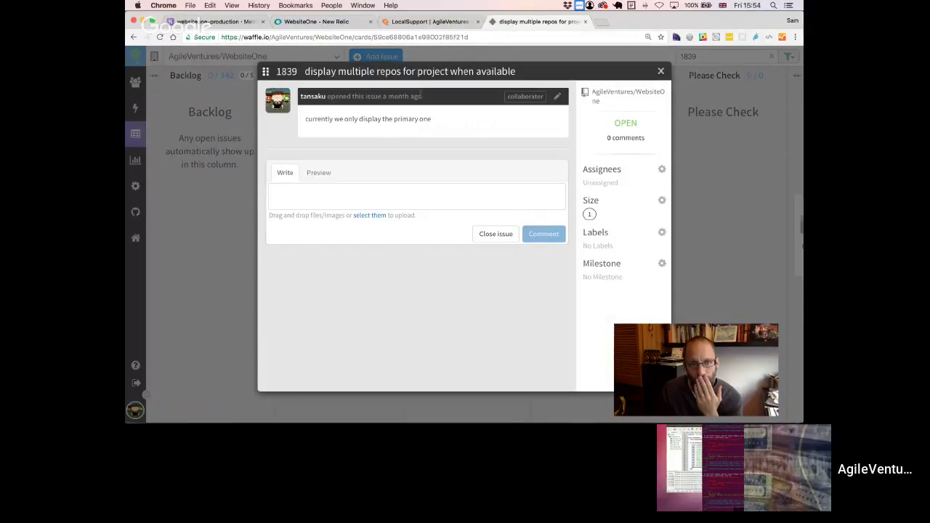
pyautogui.click(661, 233)
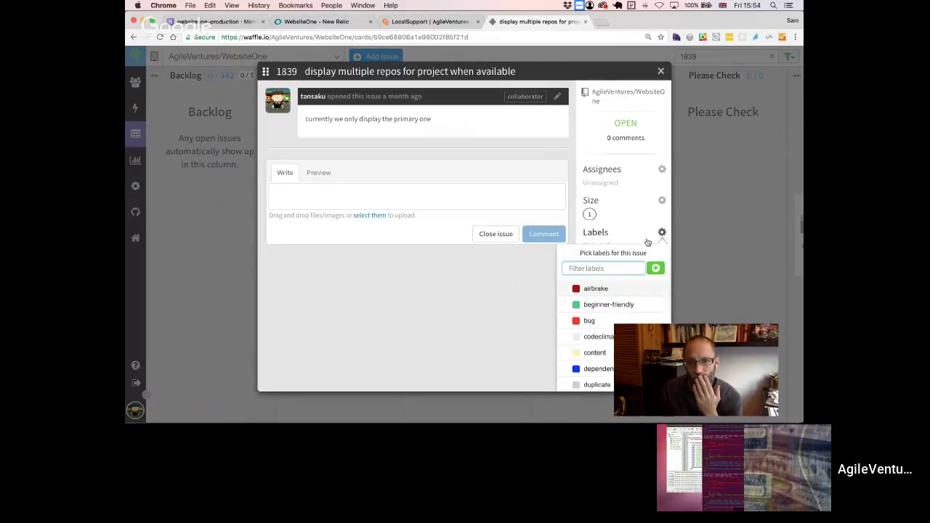
pyautogui.click(587, 305)
pyautogui.scroll(-3, 588, 307)
pyautogui.scroll(-10, 589, 313)
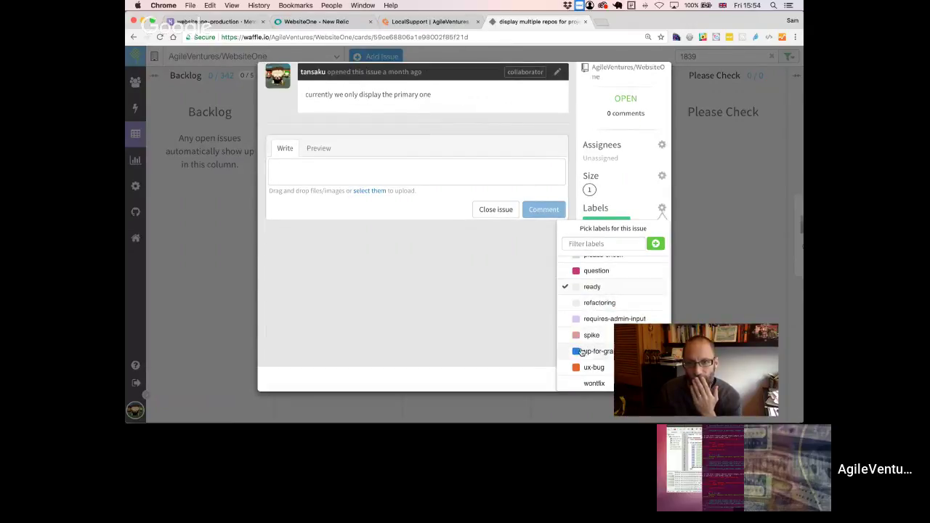
pyautogui.click(582, 351)
pyautogui.scroll(3, 592, 313)
pyautogui.scroll(5, 593, 309)
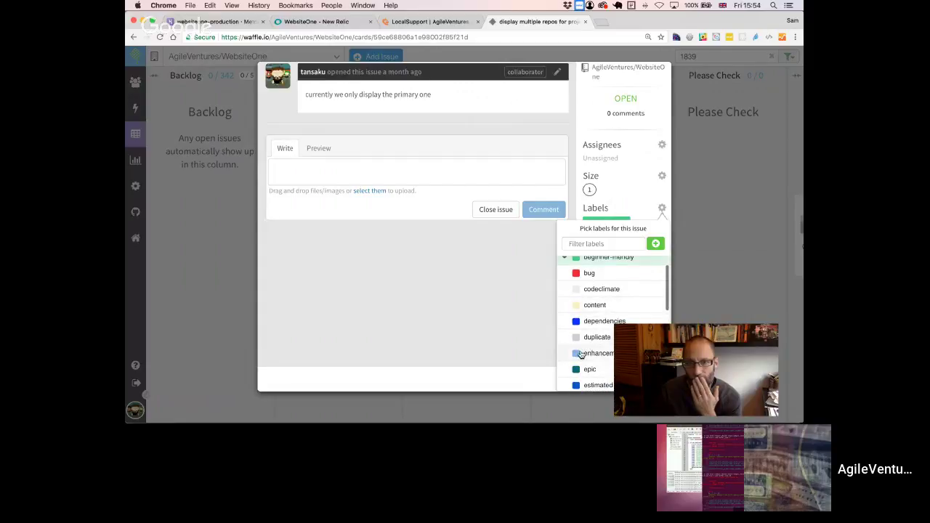
pyautogui.click(575, 351)
pyautogui.click(528, 304)
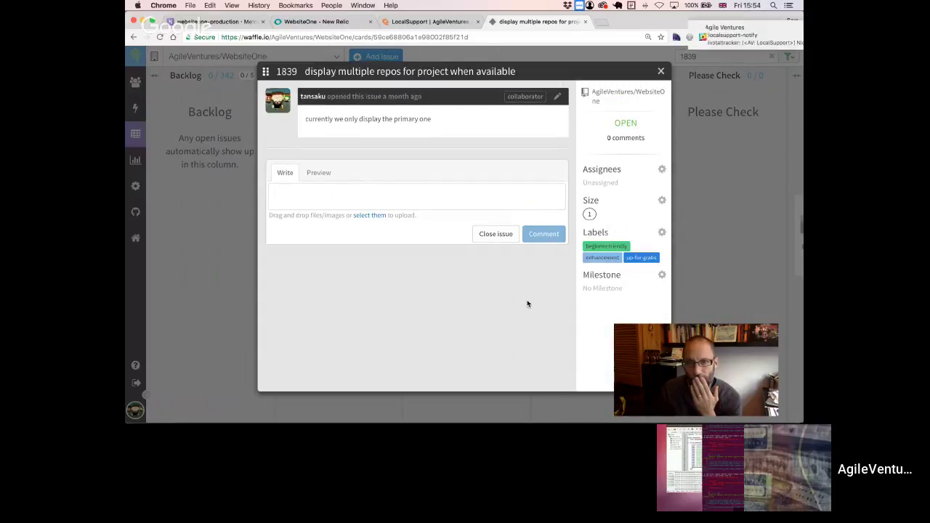
pyautogui.click(662, 71)
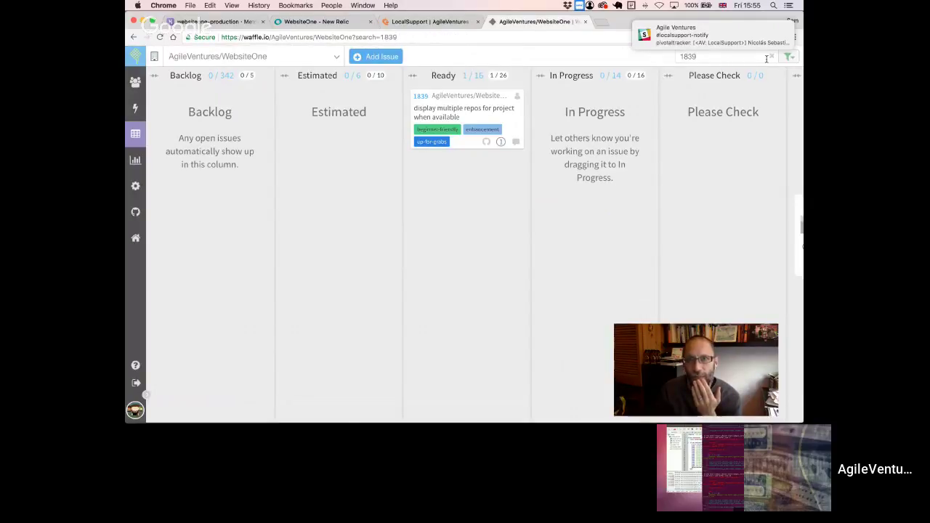
# - Remove the 1839 board filter and scroll through the full 342-issue Backlog column
pyautogui.click(772, 56)
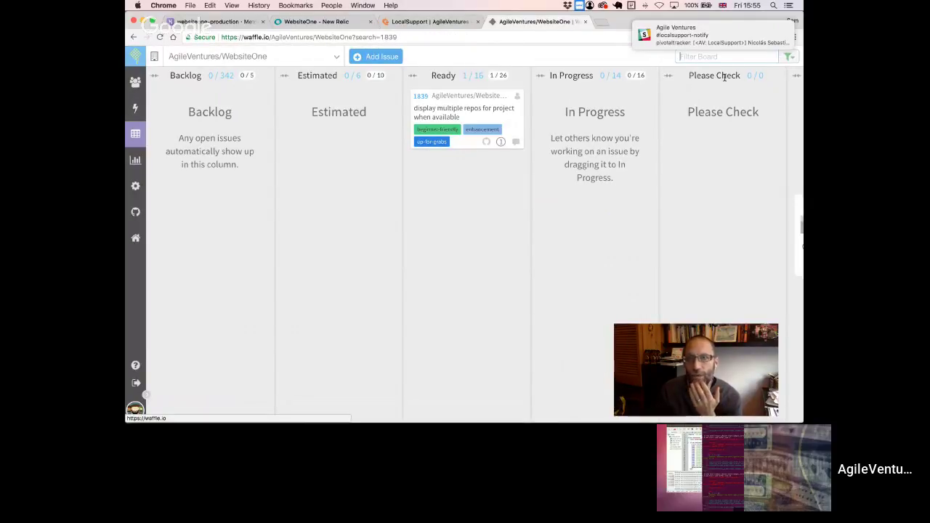
pyautogui.moveTo(737, 35)
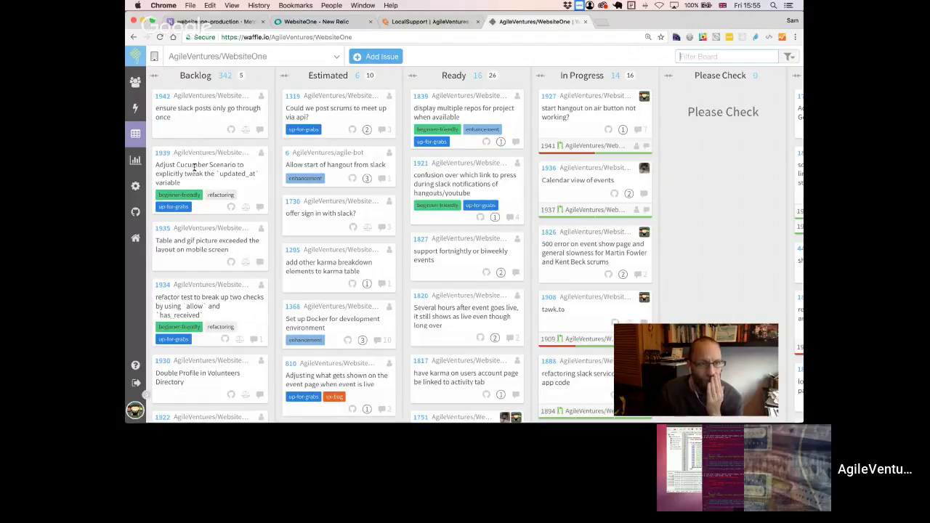
pyautogui.scroll(-5, 178, 213)
pyautogui.scroll(-2, 179, 213)
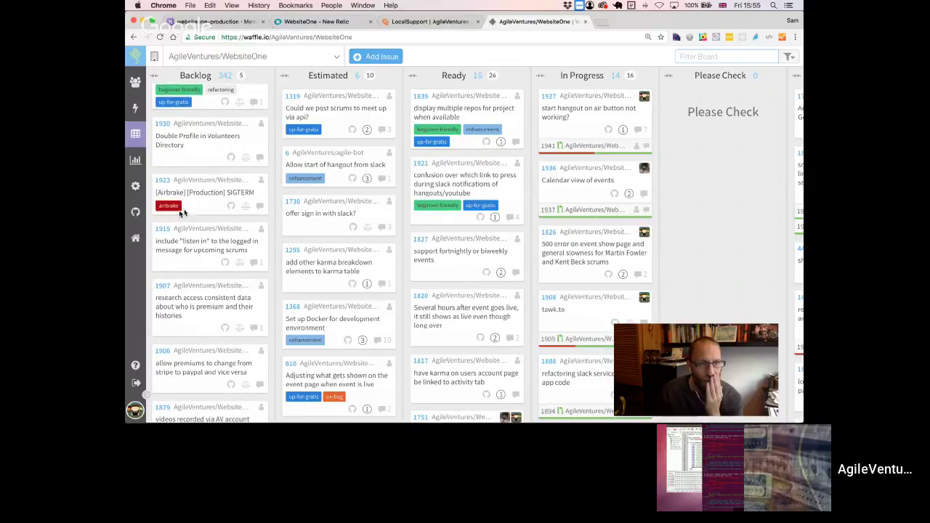
pyautogui.scroll(1, 190, 211)
pyautogui.scroll(5, 190, 211)
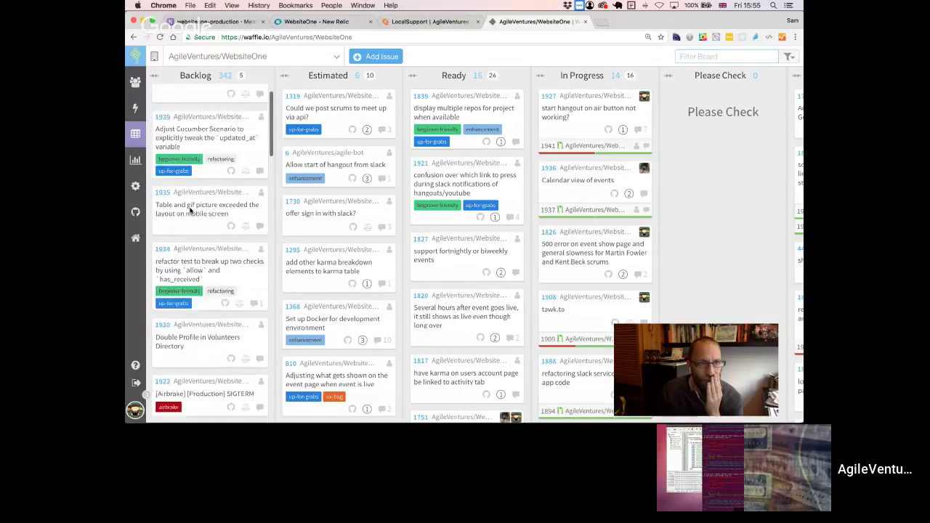
pyautogui.scroll(-5, 187, 182)
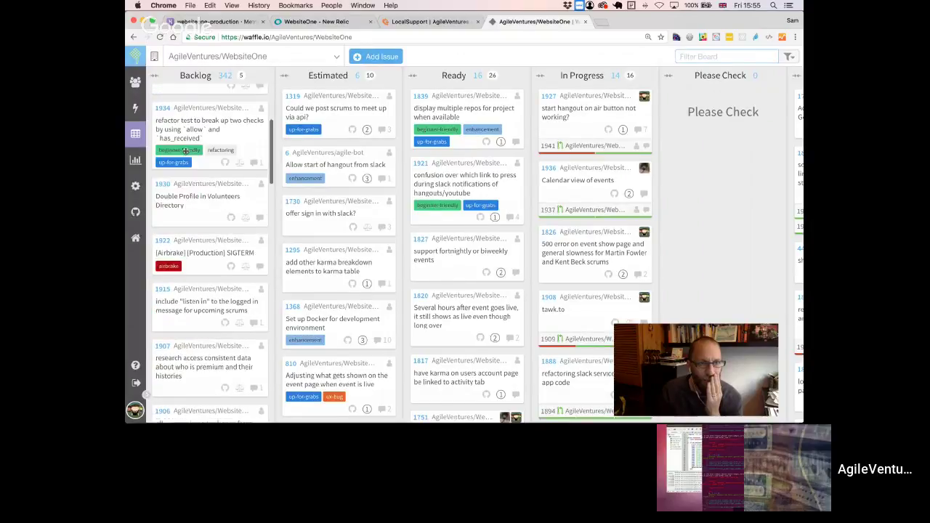
pyautogui.scroll(-4, 186, 150)
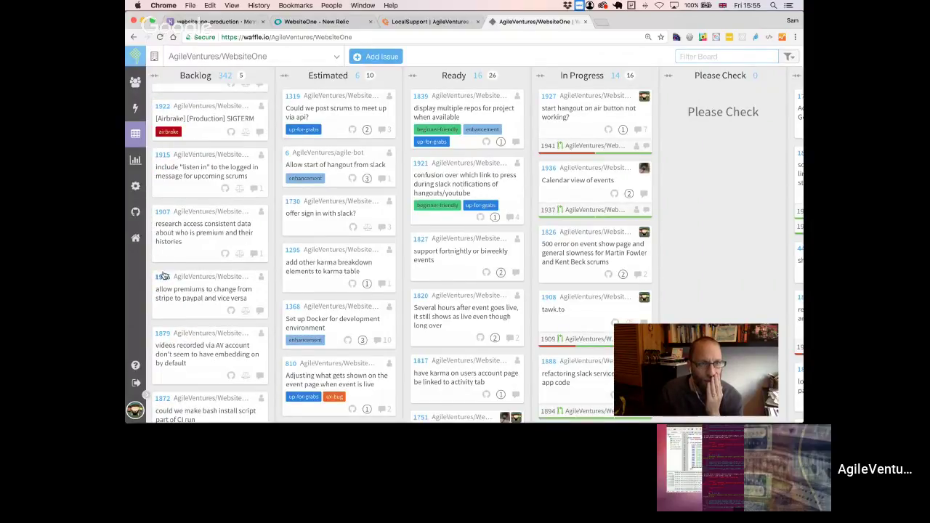
# - Open issue 1907's details and select its web address
pyautogui.click(165, 216)
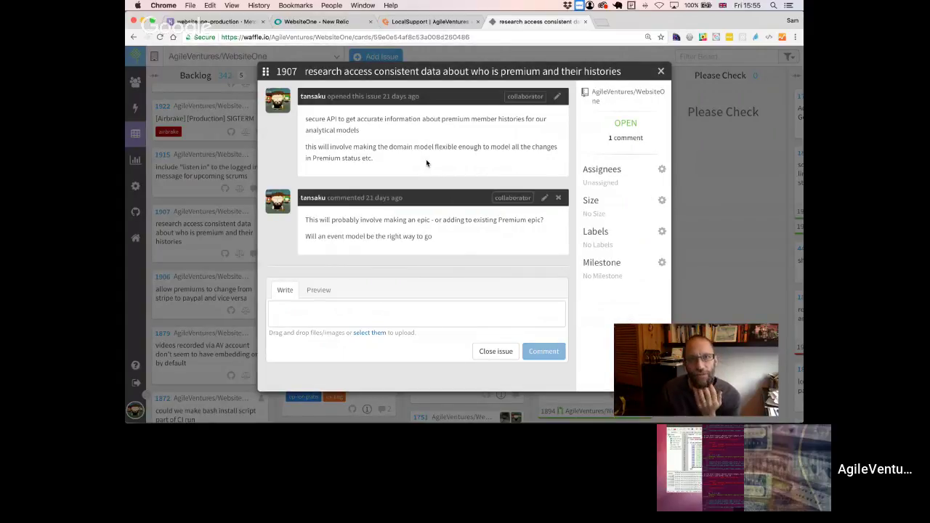
pyautogui.click(403, 37)
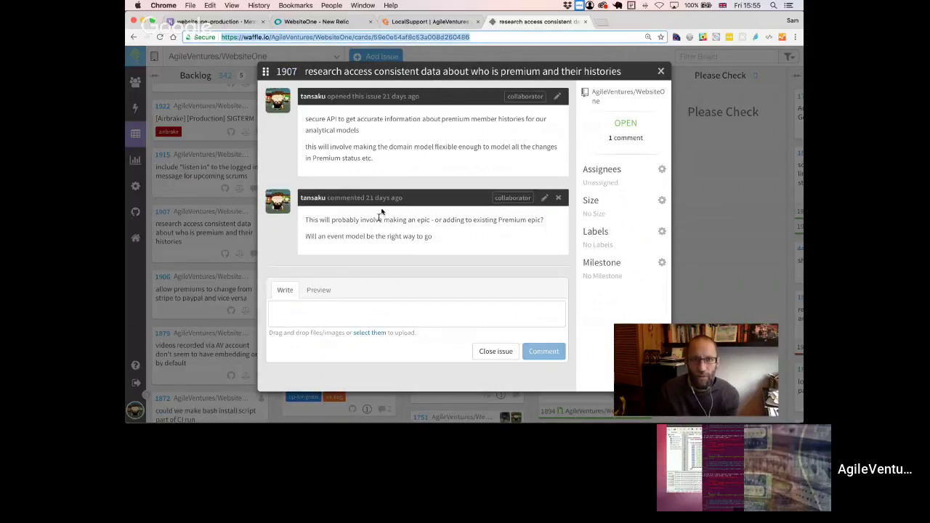
pyautogui.press('super+Tab')
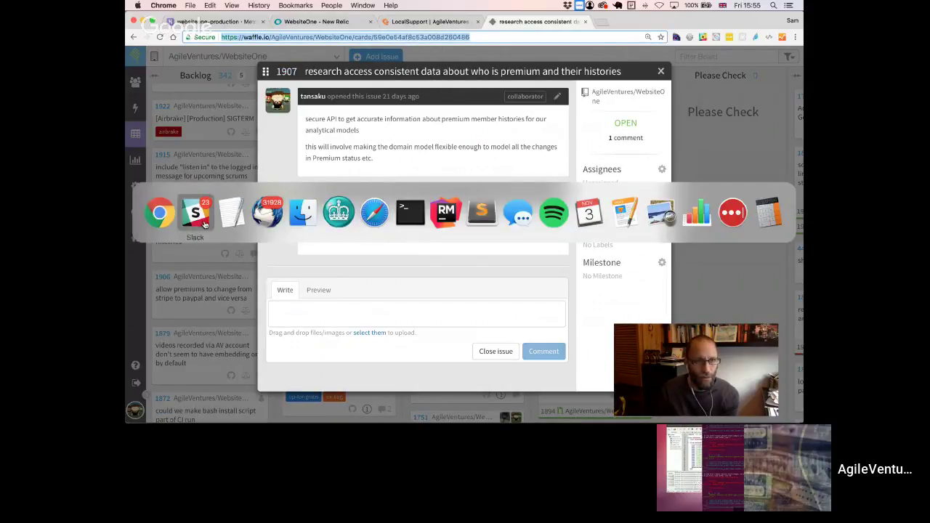
pyautogui.press('Escape')
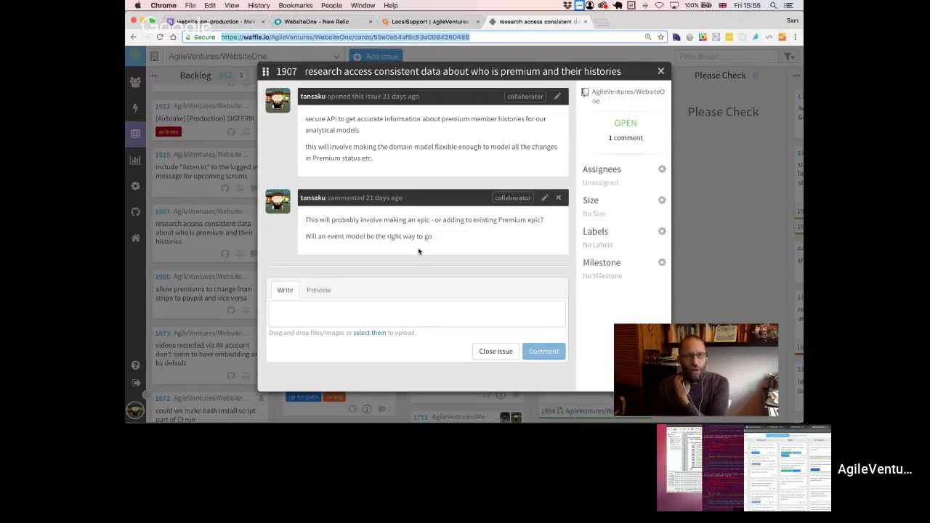
# - Edit issue 1907's comment so it ends with a question mark and save it
pyautogui.click(547, 200)
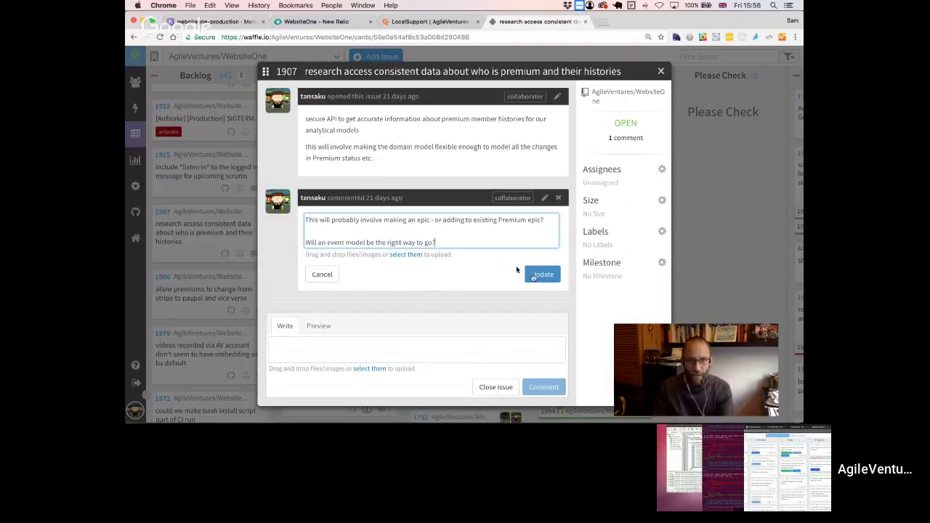
pyautogui.click(540, 276)
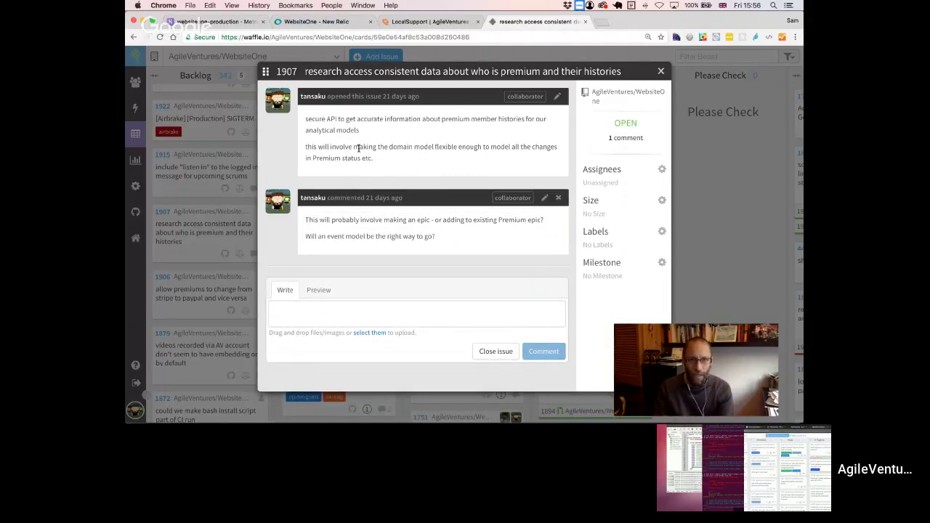
pyautogui.moveTo(354, 146); pyautogui.dragTo(401, 156)
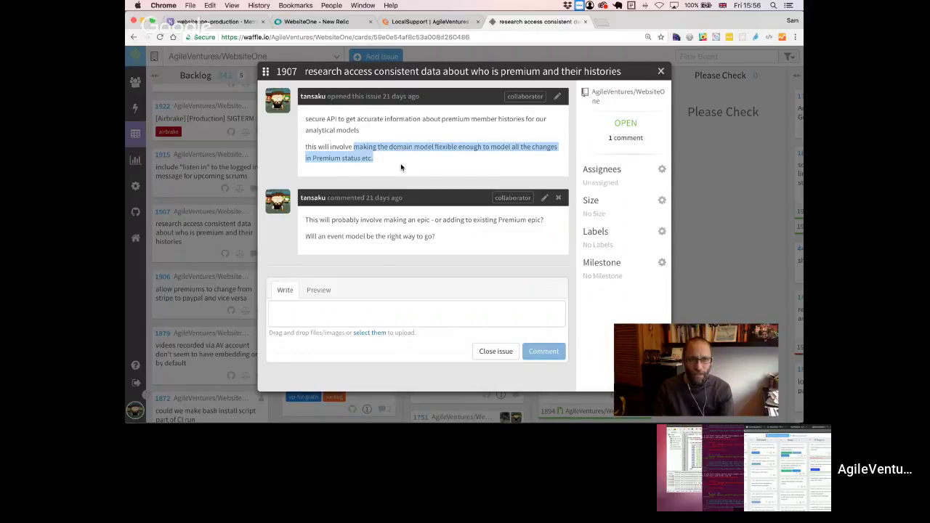
pyautogui.click(401, 166)
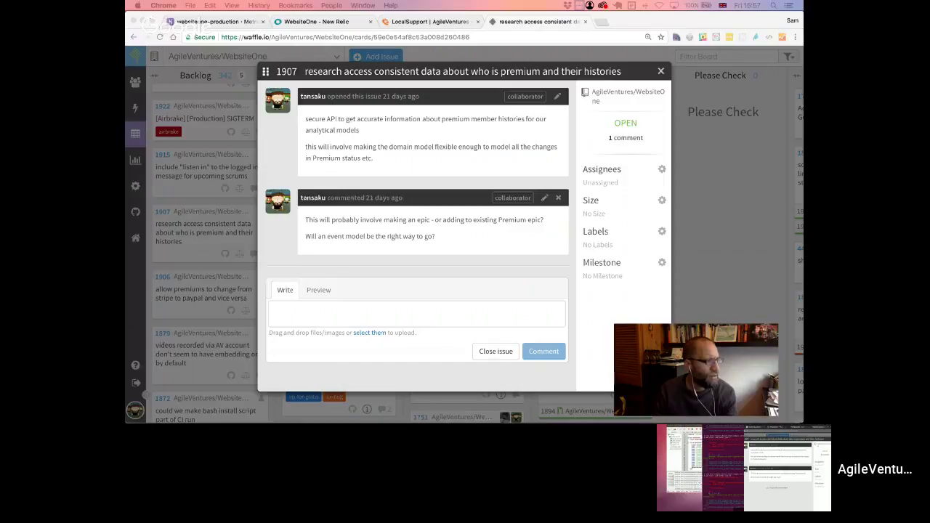
pyautogui.press('super+Tab')
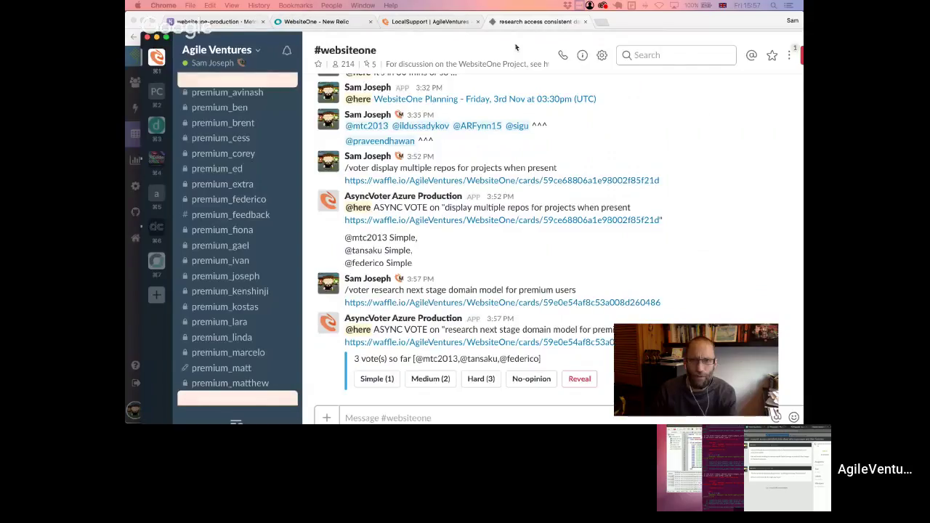
# - Reveal the premium domain model estimate votes: two Medium and one Simple
pyautogui.click(578, 379)
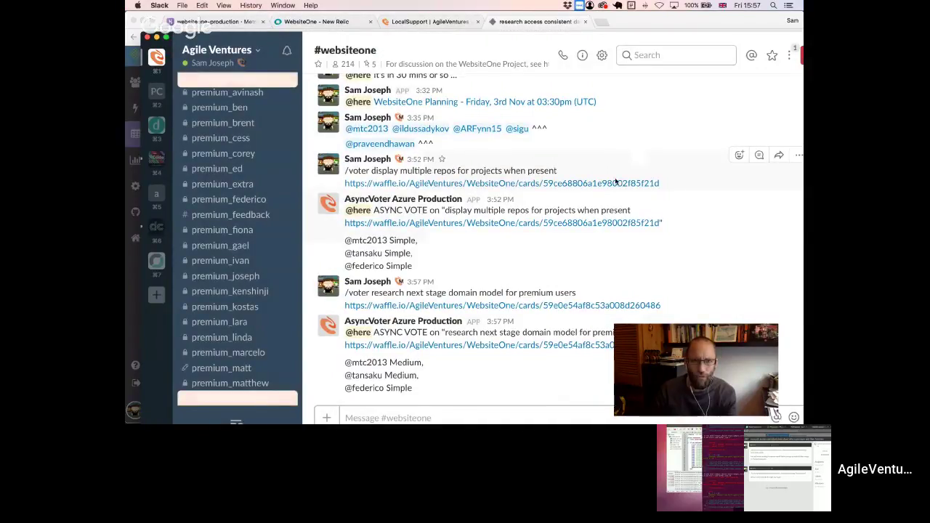
pyautogui.moveTo(413, 389); pyautogui.dragTo(357, 355)
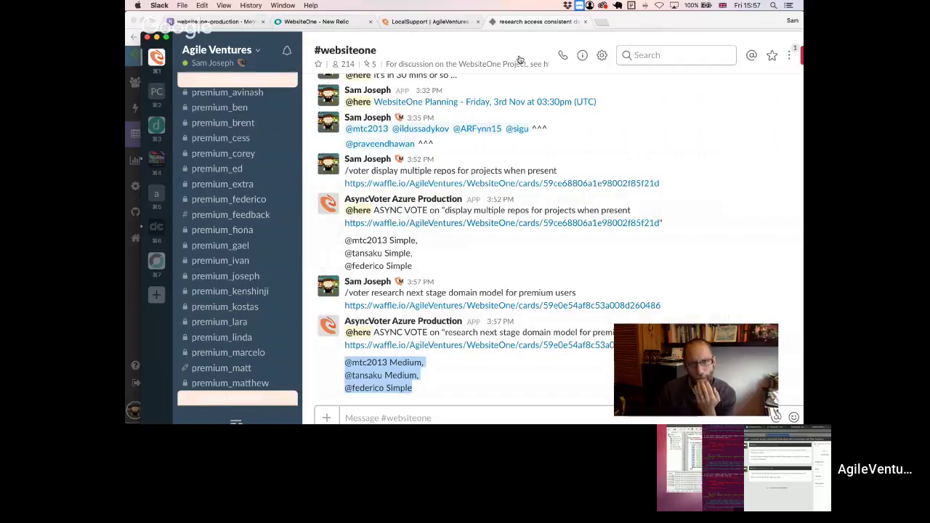
pyautogui.moveTo(508, 37); pyautogui.dragTo(507, 36)
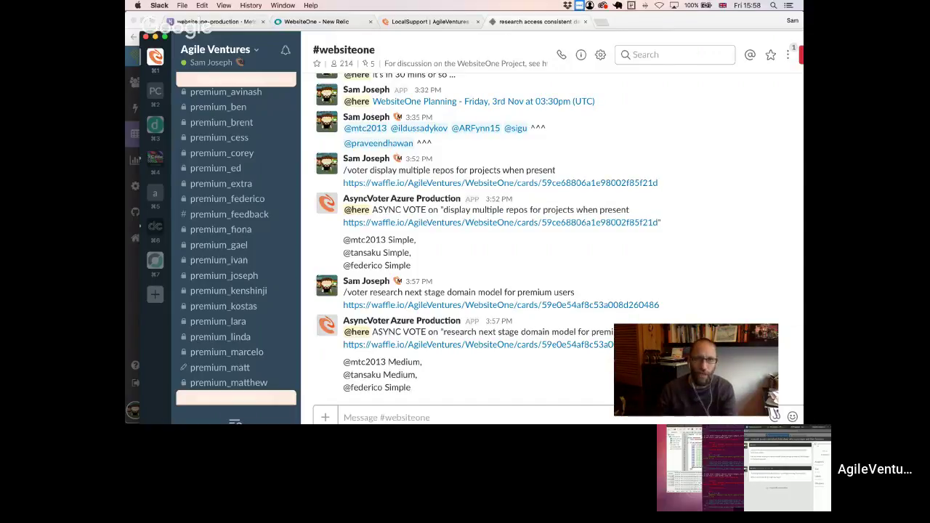
# - Size issue 1907 at 2 and move its card from Backlog to the top of Ready
pyautogui.moveTo(454, 36); pyautogui.dragTo(195, 29)
pyautogui.press('super+w')
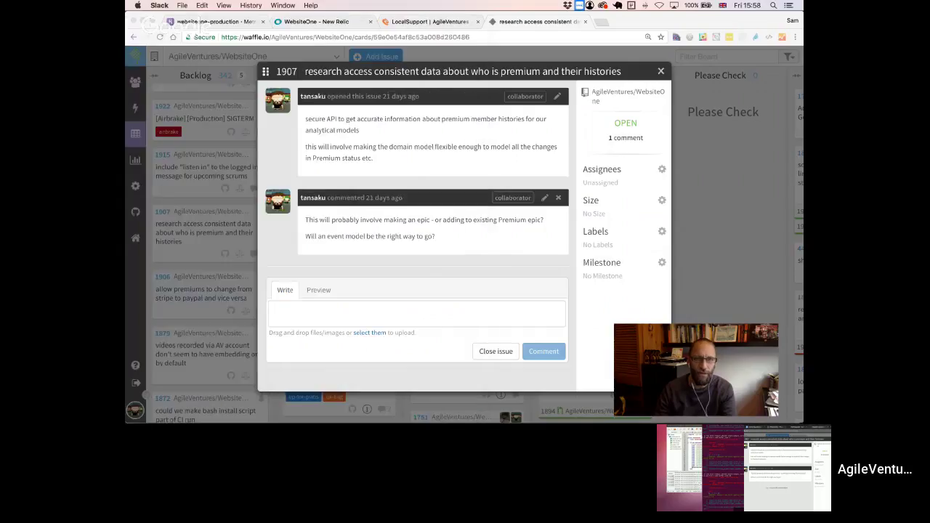
pyautogui.click(663, 200)
pyautogui.click(662, 200)
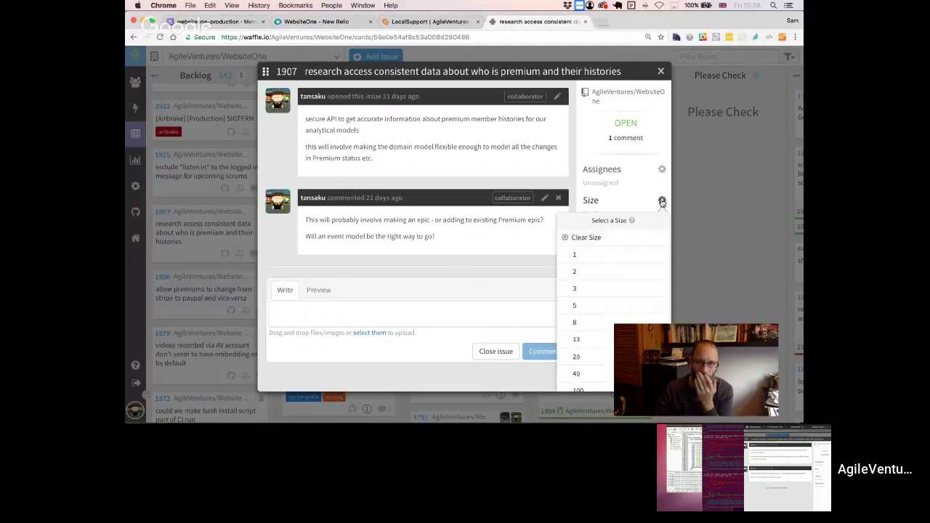
pyautogui.click(609, 271)
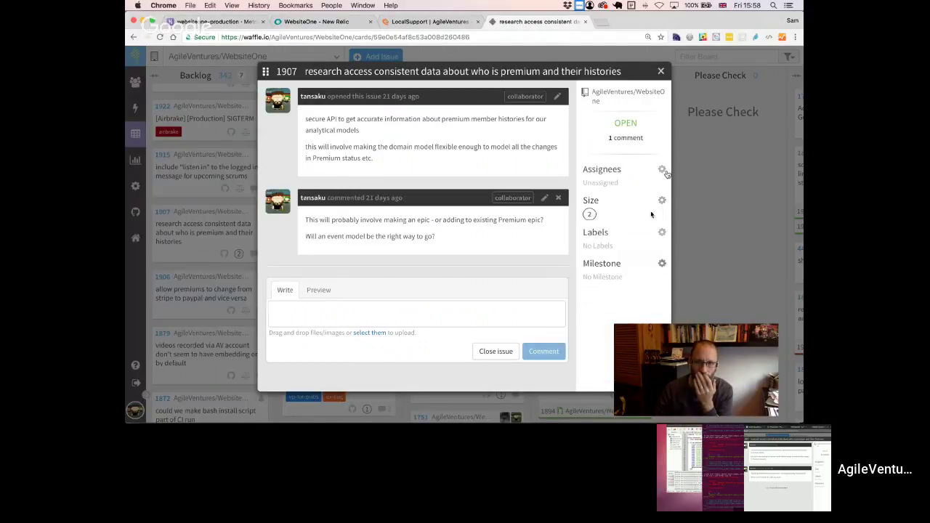
pyautogui.click(661, 71)
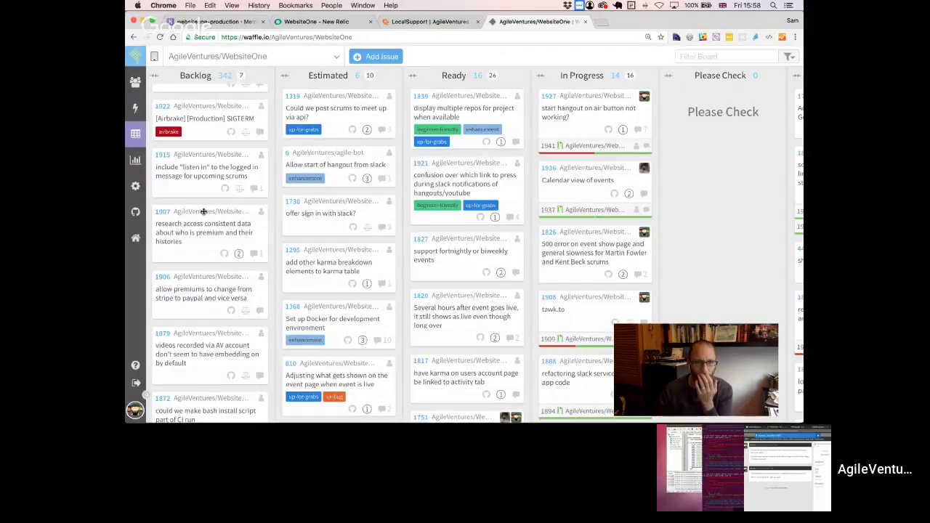
pyautogui.moveTo(201, 210); pyautogui.dragTo(460, 96)
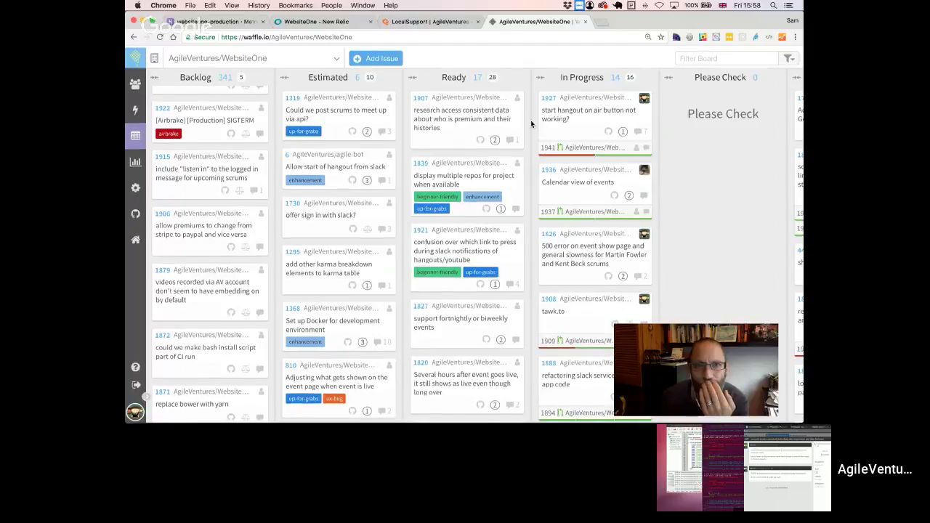
pyautogui.click(695, 58)
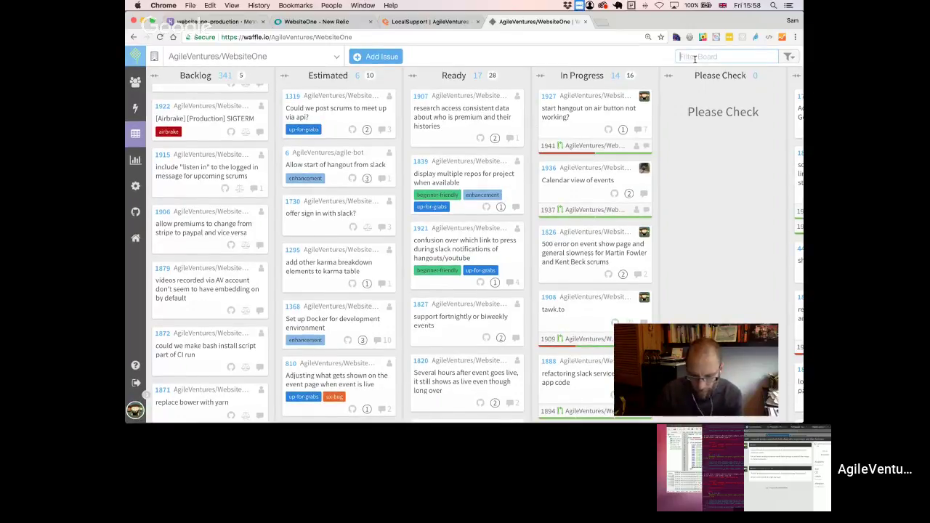
pyautogui.write('fortn')
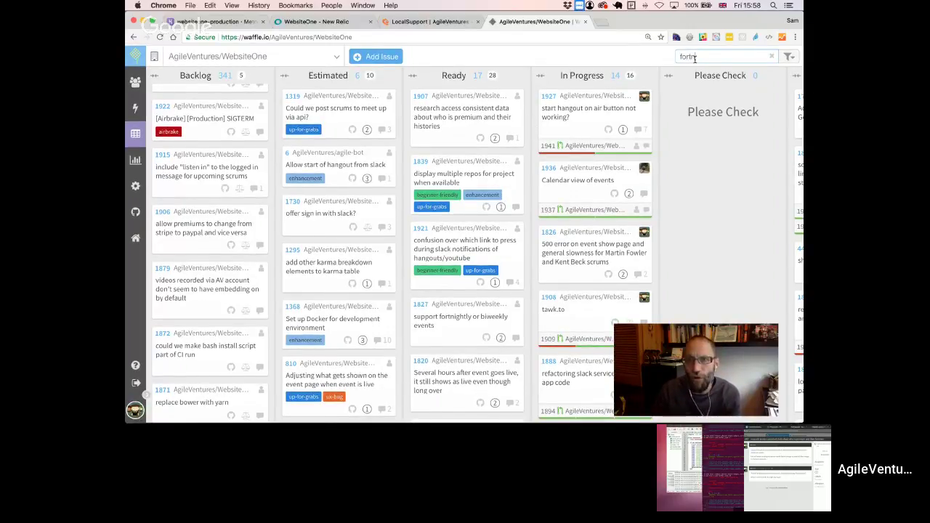
pyautogui.write('igh')
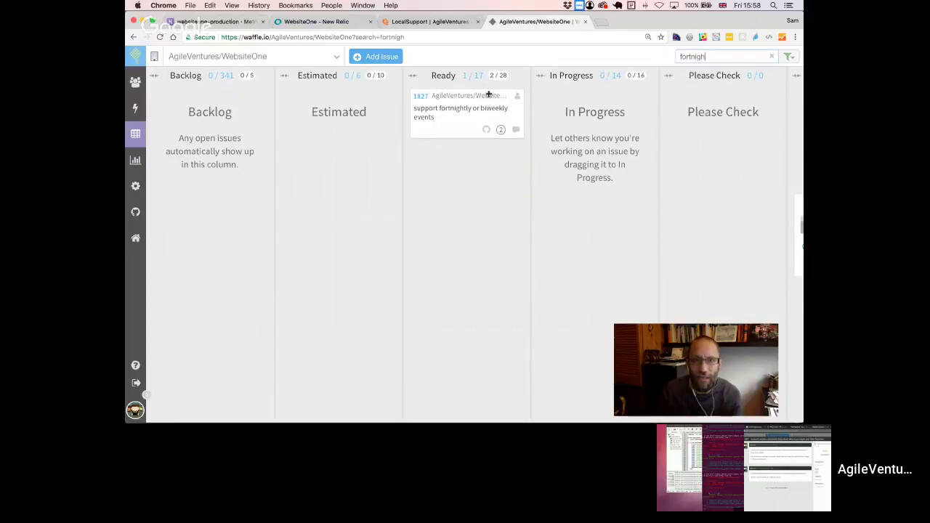
pyautogui.click(420, 95)
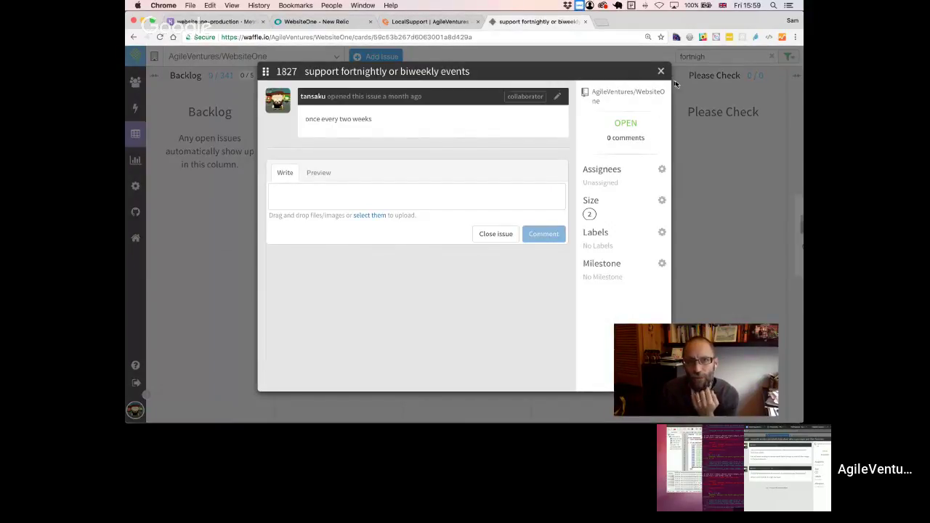
pyautogui.click(661, 70)
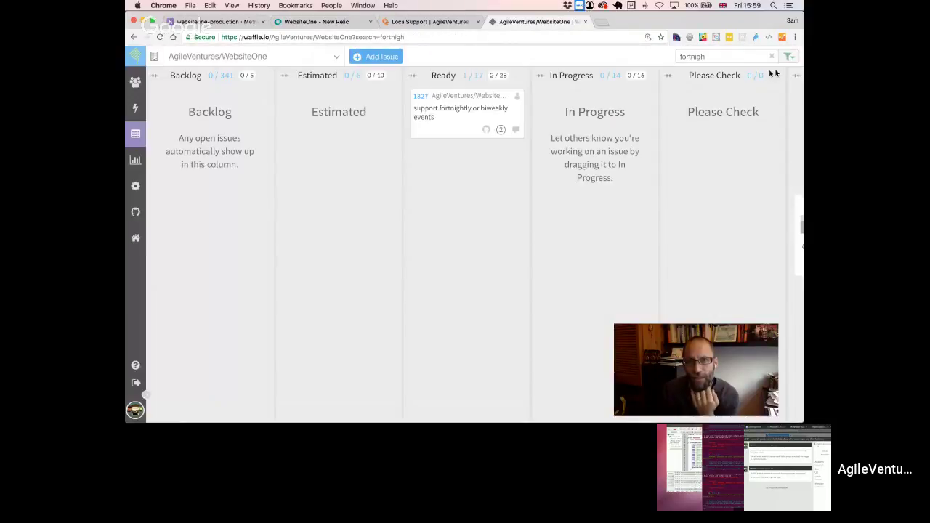
pyautogui.click(771, 56)
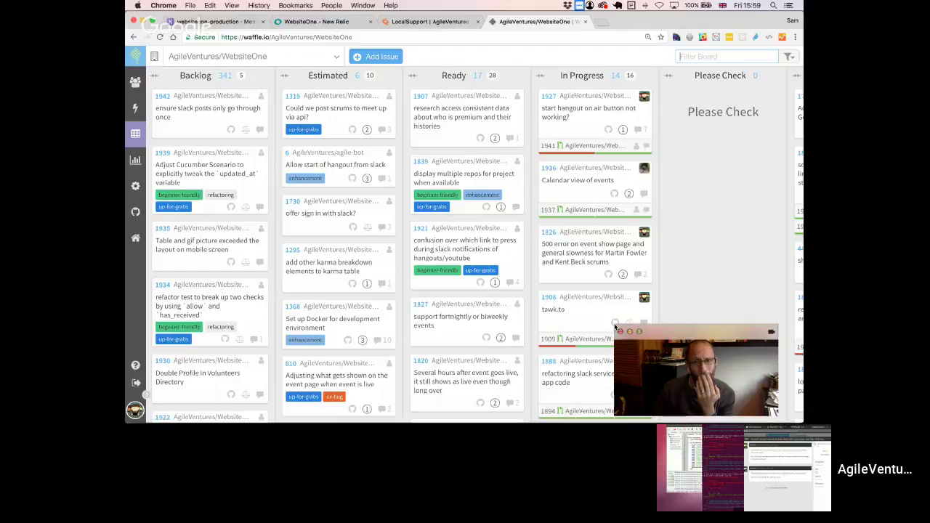
# - Switch from the Waffle.io board to Slack's #websiteone channel with the retro notes
pyautogui.moveTo(616, 328); pyautogui.dragTo(547, 277)
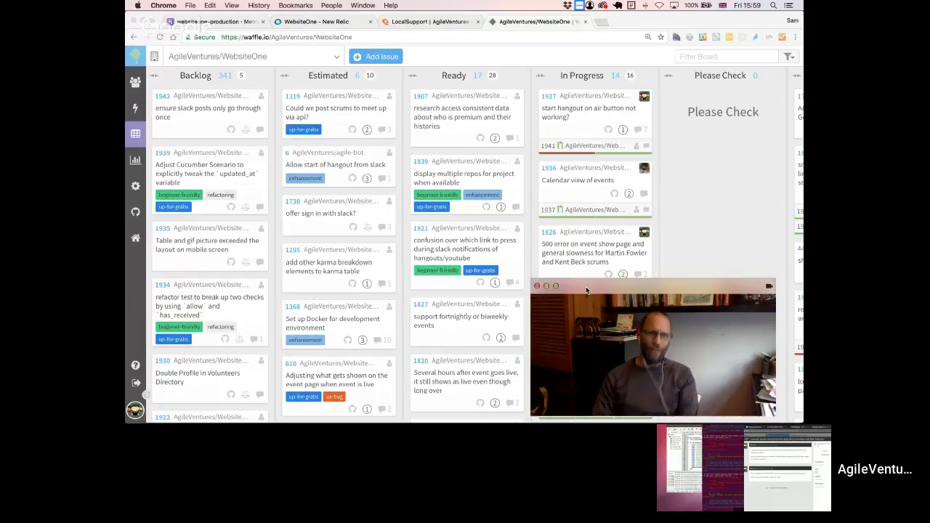
pyautogui.press('super+Tab')
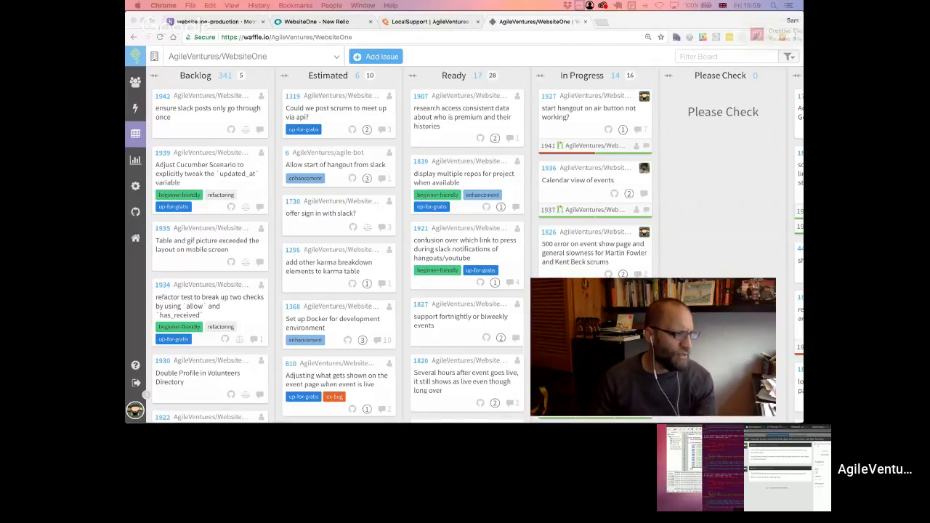
pyautogui.press('super+Tab')
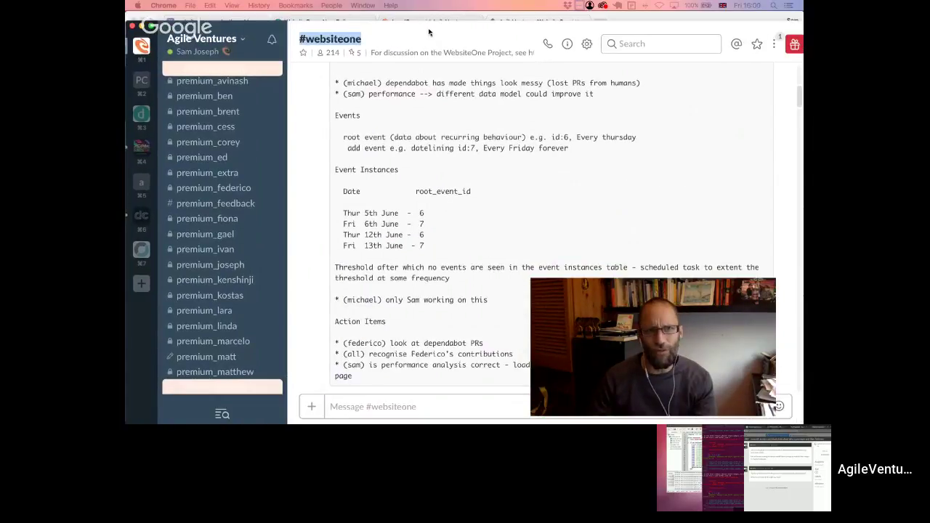
# - Highlight the performance analysis and staging load-testing action items, then return to the browser
pyautogui.scroll(2, 553, 218)
pyautogui.moveTo(597, 294); pyautogui.dragTo(650, 297)
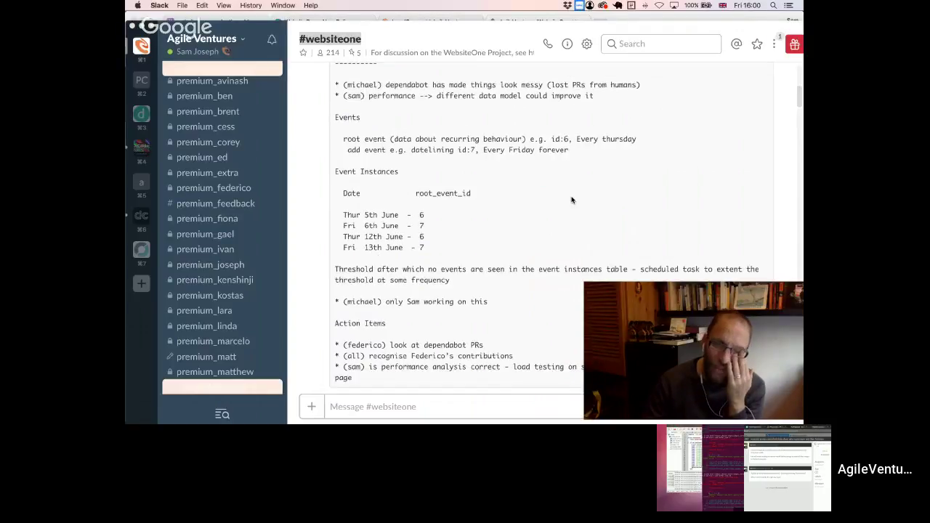
pyautogui.scroll(-1, 571, 200)
pyautogui.moveTo(647, 290); pyautogui.dragTo(598, 32)
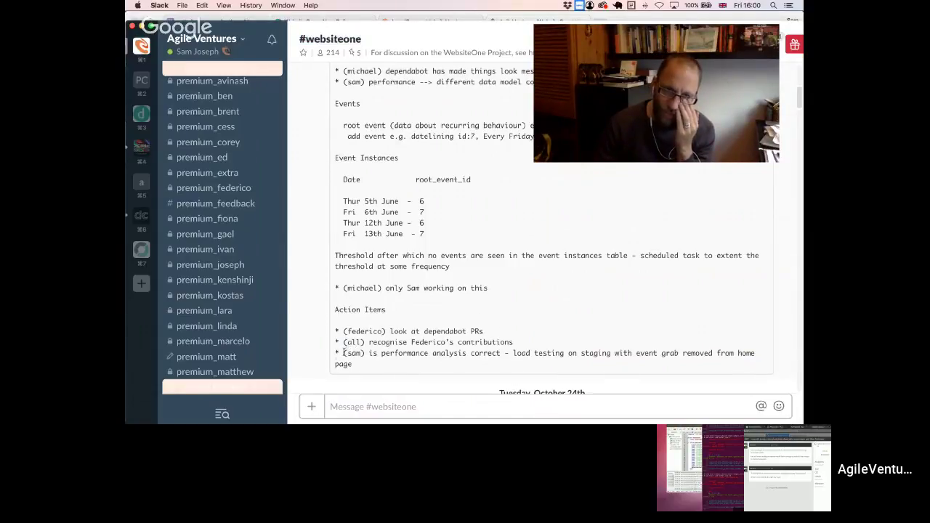
pyautogui.moveTo(345, 353); pyautogui.dragTo(391, 368)
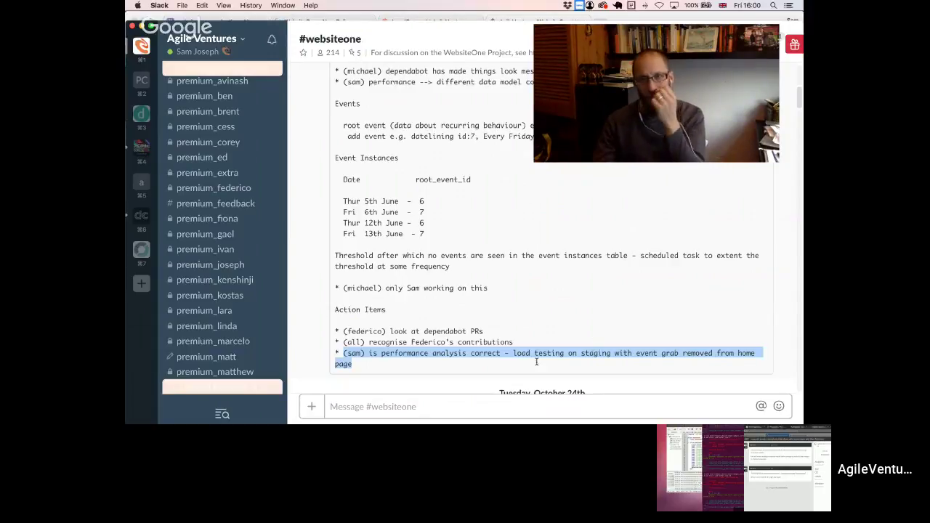
pyautogui.click(513, 355)
pyautogui.moveTo(514, 355); pyautogui.dragTo(536, 367)
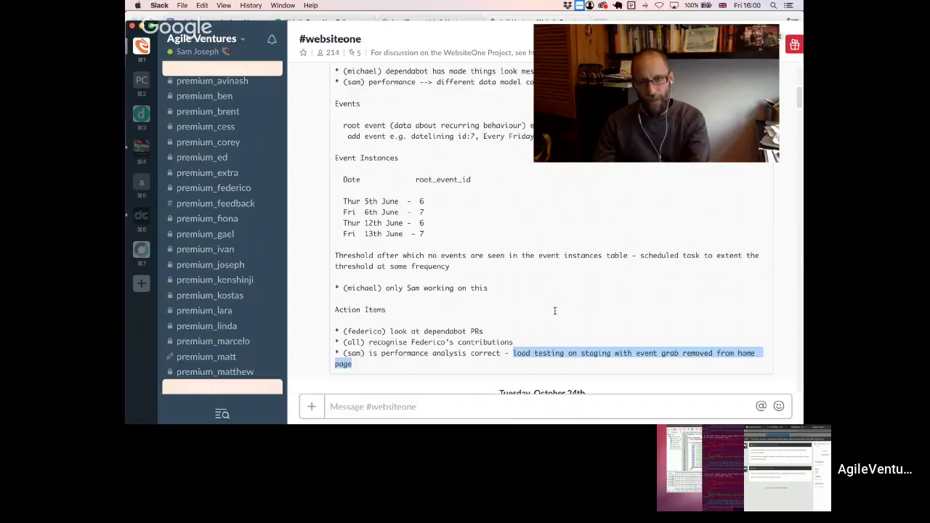
pyautogui.press('super+Tab')
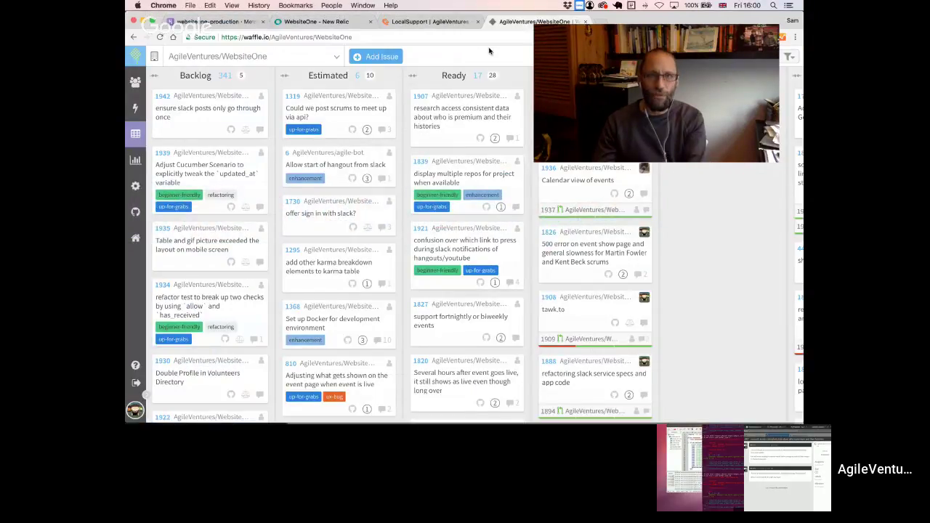
# - Switch to the AgileVentures site tab and open MEMBERS to list the 6056 volunteers
pyautogui.hotkey('ctrl', 'shift', 'Tab')
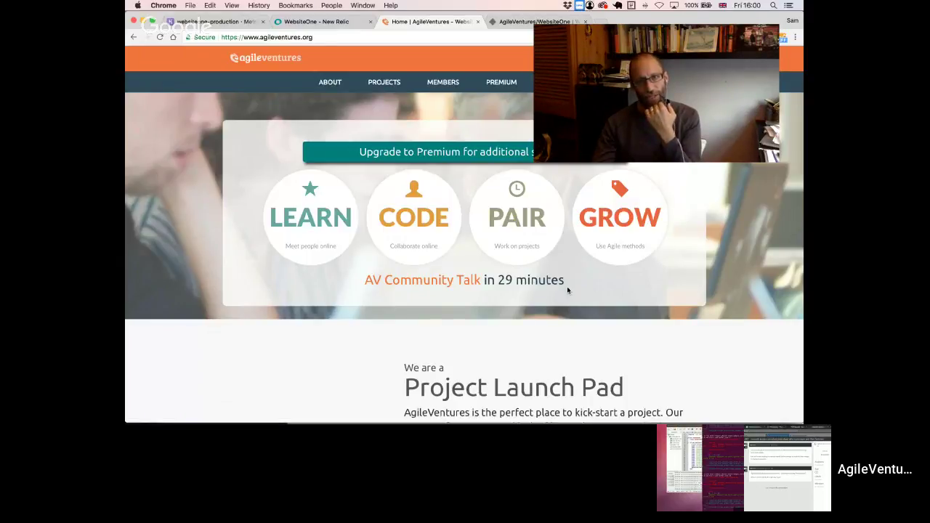
pyautogui.moveTo(569, 285); pyautogui.dragTo(361, 277)
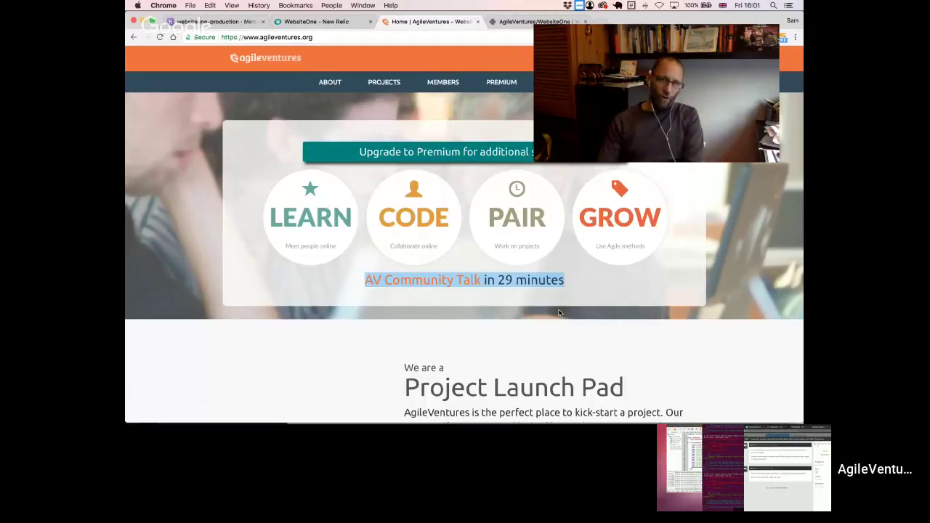
pyautogui.click(679, 51)
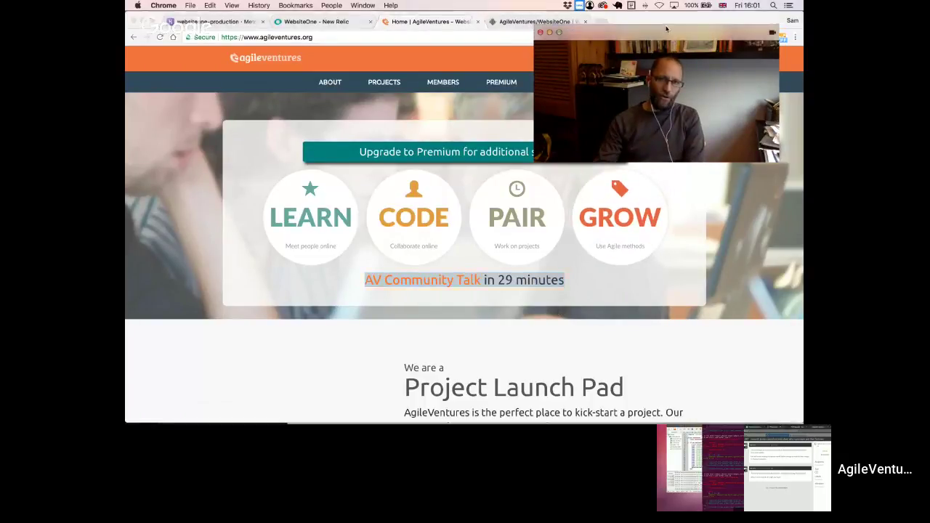
pyautogui.moveTo(685, 33); pyautogui.dragTo(730, 27)
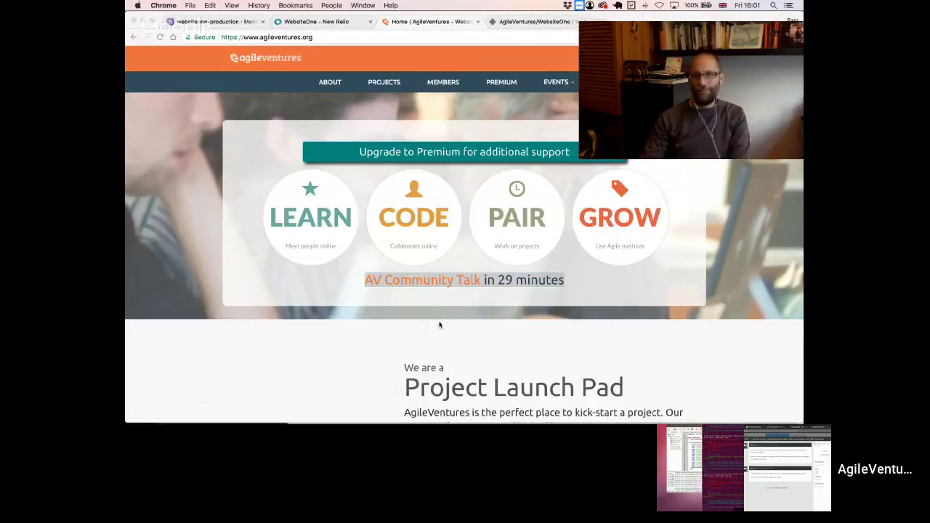
pyautogui.click(378, 289)
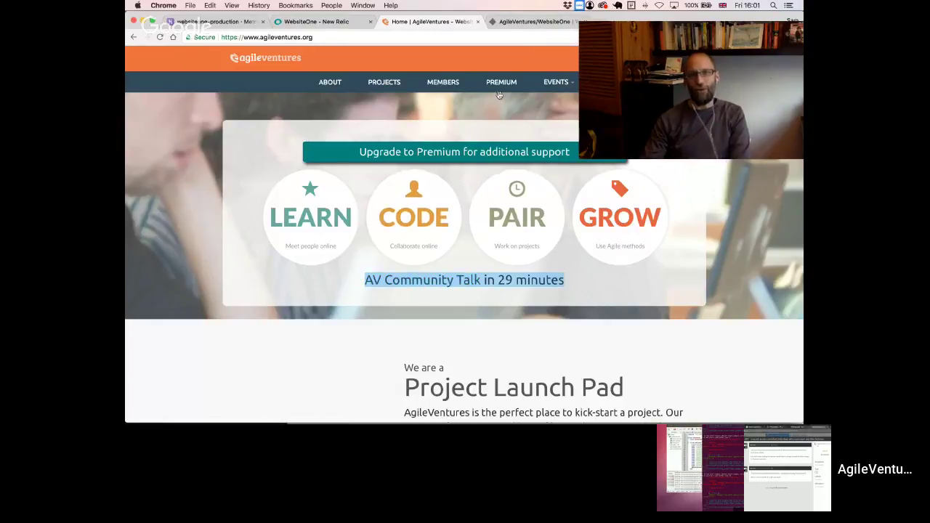
pyautogui.click(445, 83)
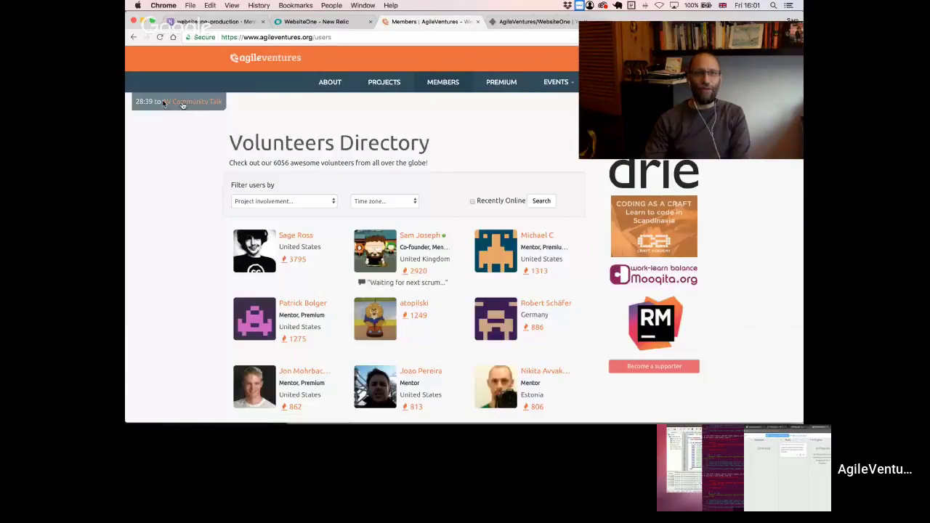
# - Go back to the home page showing the AV Community Talk countdown
pyautogui.click(134, 36)
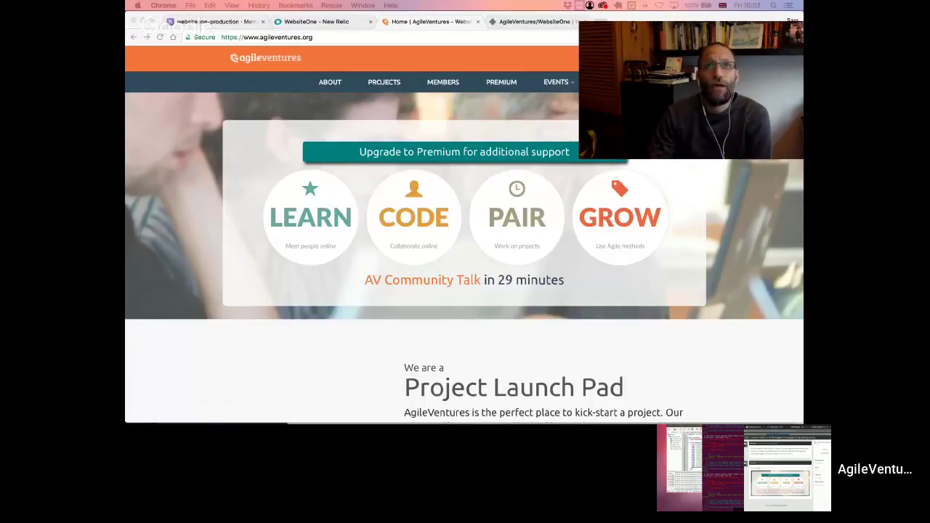
pyautogui.press('super+Tab')
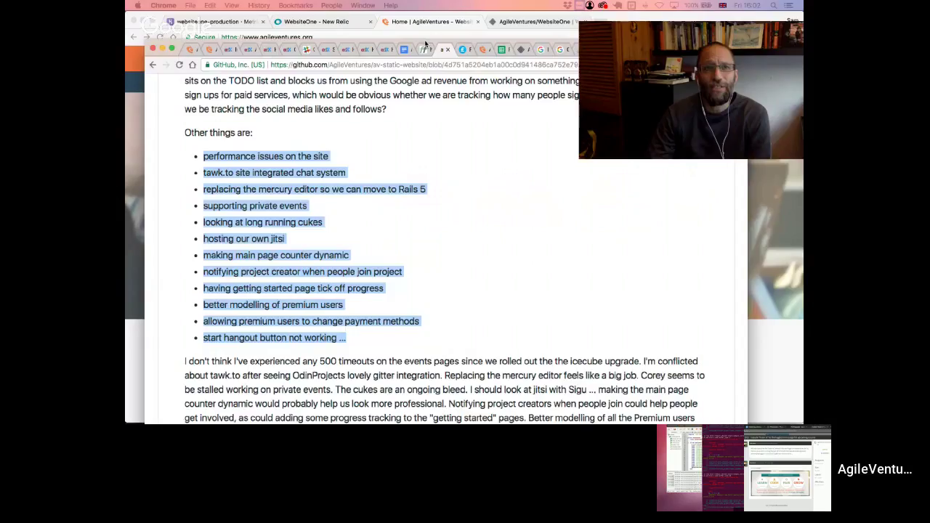
pyautogui.click(325, 207)
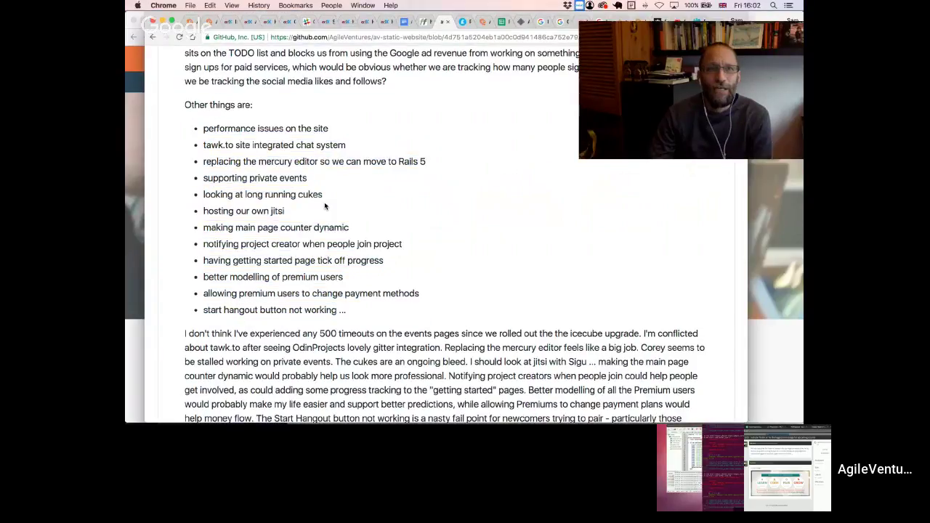
pyautogui.moveTo(203, 129); pyautogui.dragTo(204, 312)
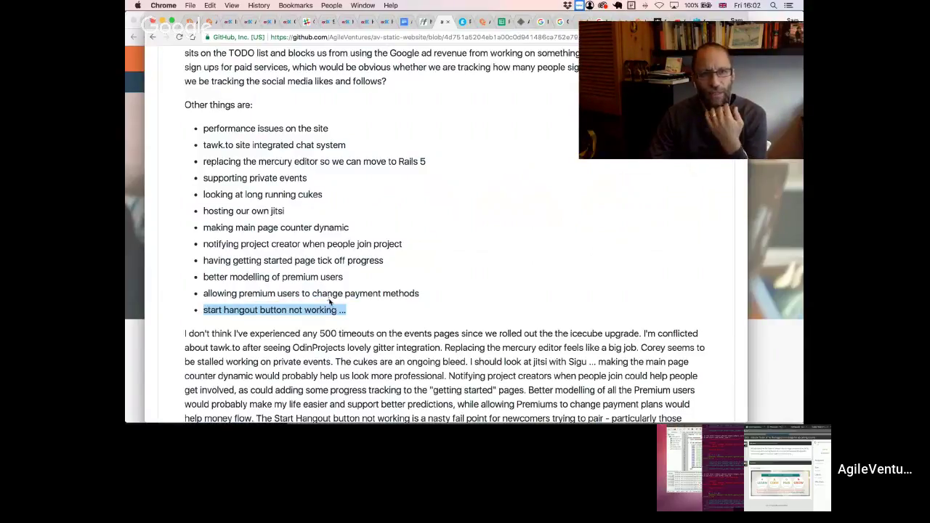
pyautogui.click(420, 296)
pyautogui.moveTo(420, 296); pyautogui.dragTo(190, 122)
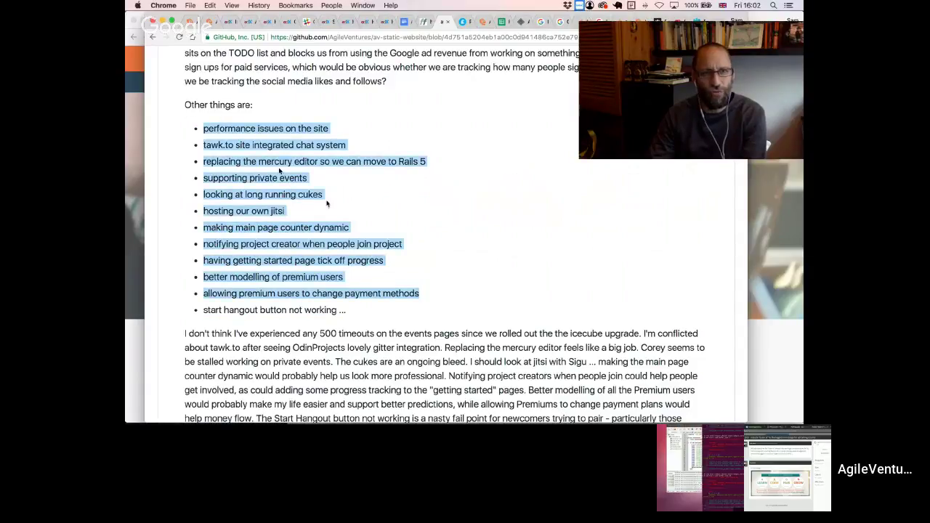
pyautogui.click(353, 221)
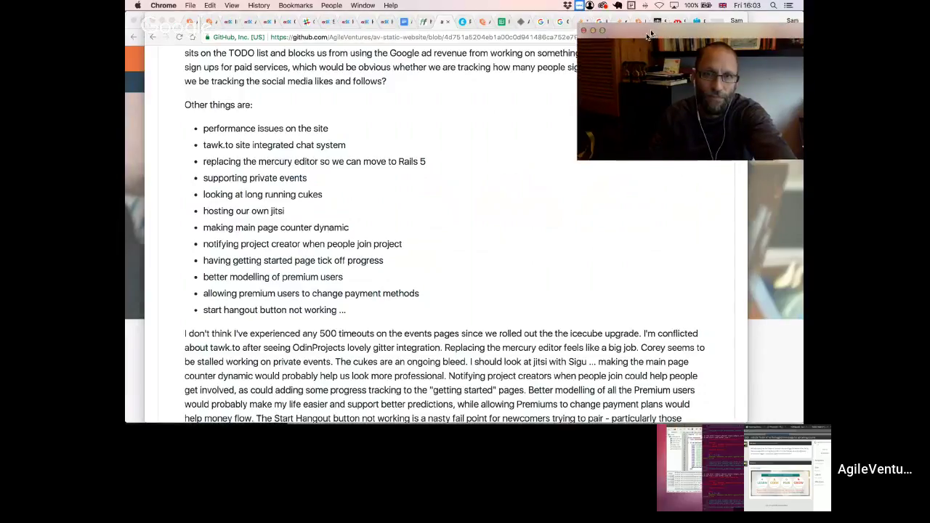
pyautogui.moveTo(654, 29); pyautogui.dragTo(628, 52)
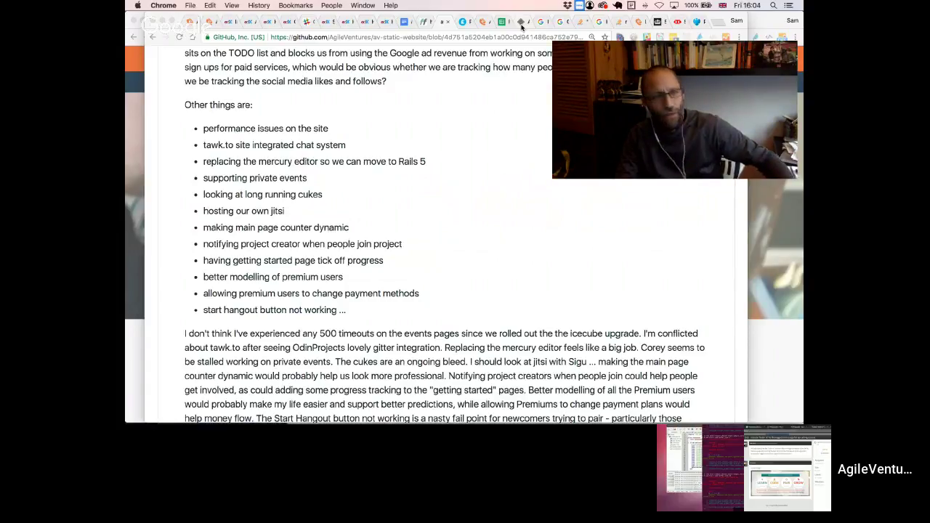
pyautogui.click(523, 22)
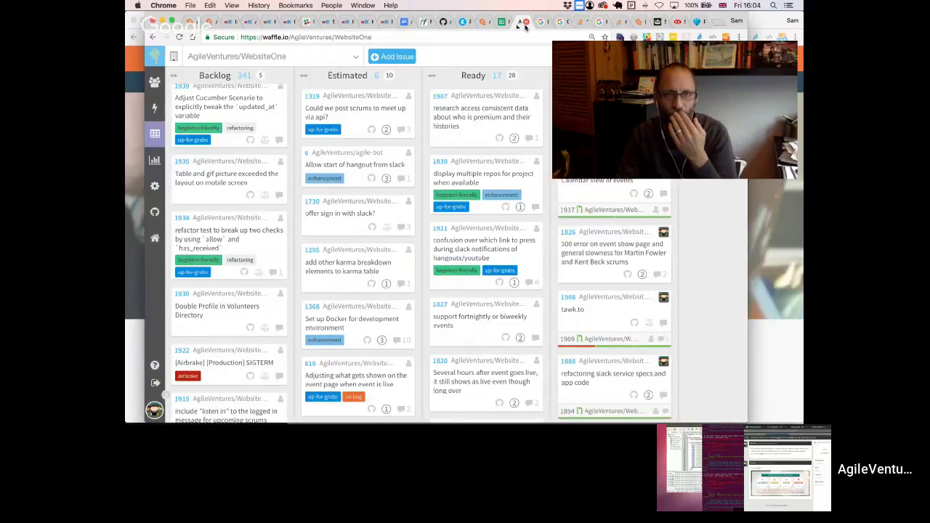
pyautogui.click(447, 22)
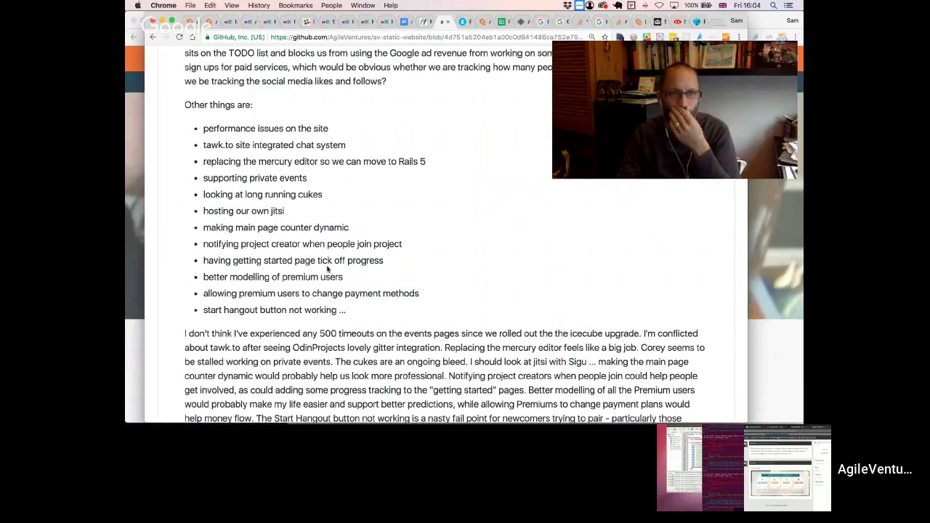
pyautogui.moveTo(338, 307); pyautogui.dragTo(198, 129)
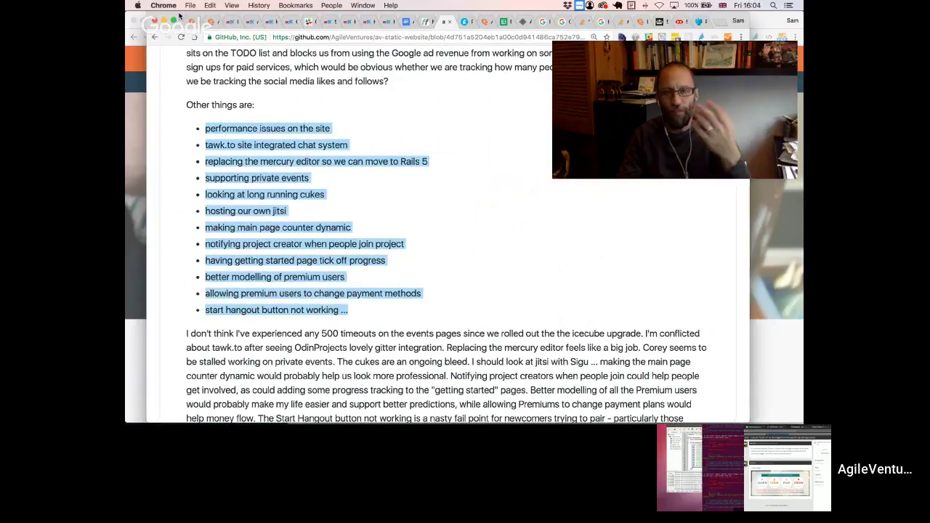
pyautogui.click(164, 20)
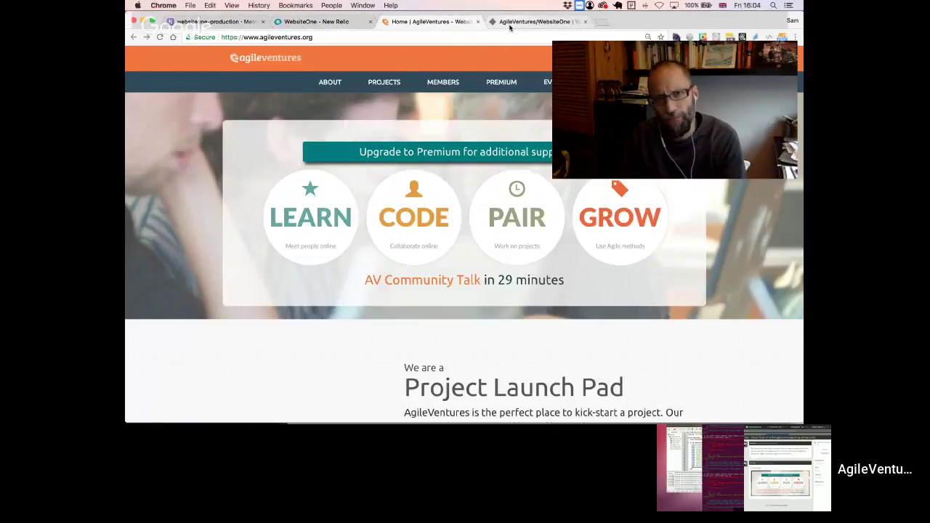
# - Bring the AgileVentures/WebsiteOne Waffle.io tab to the front, showing 14 In Progress issues
pyautogui.click(535, 22)
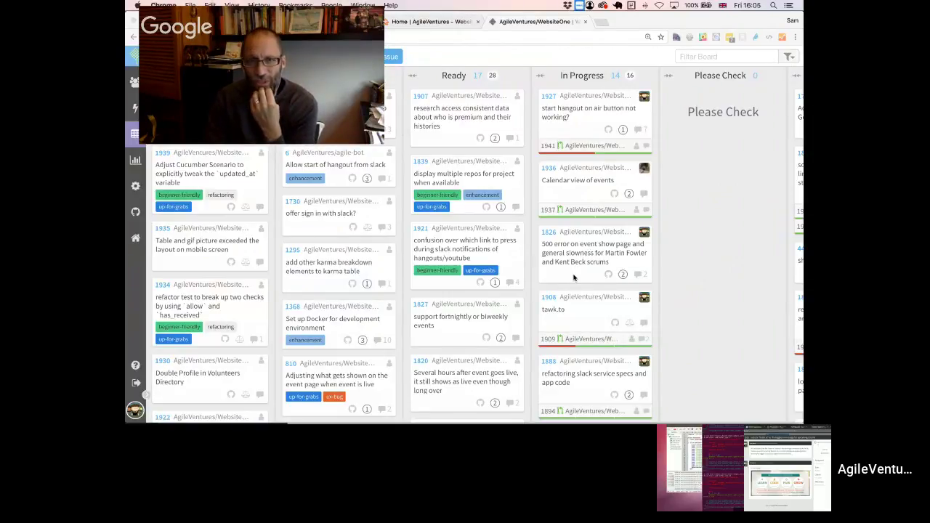
# - Open issue 1826 on the event show page 500 error and place the cursor in its comment box
pyautogui.click(546, 234)
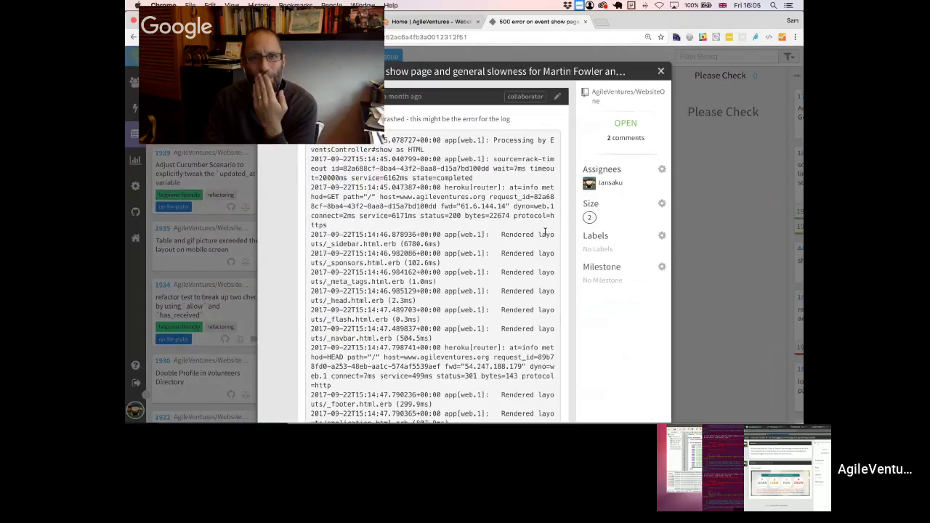
pyautogui.moveTo(320, 8); pyautogui.dragTo(744, 36)
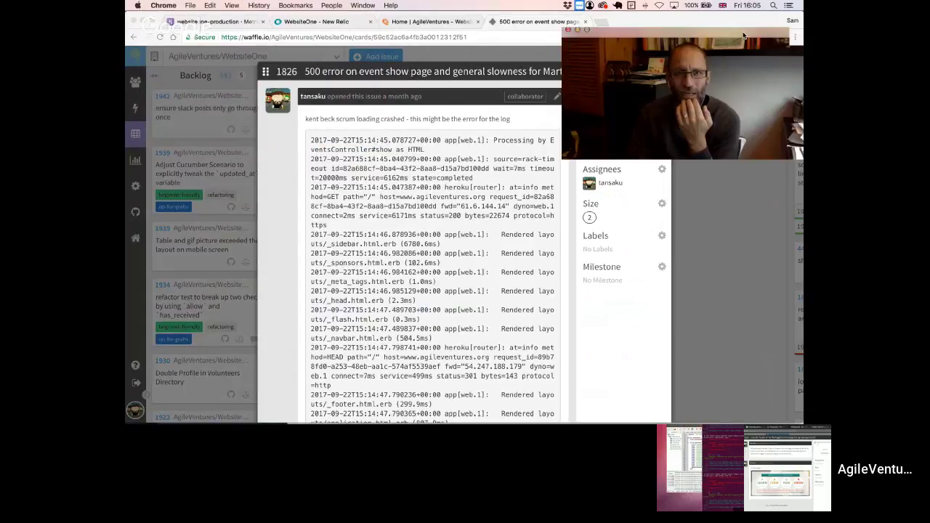
pyautogui.scroll(-15, 493, 186)
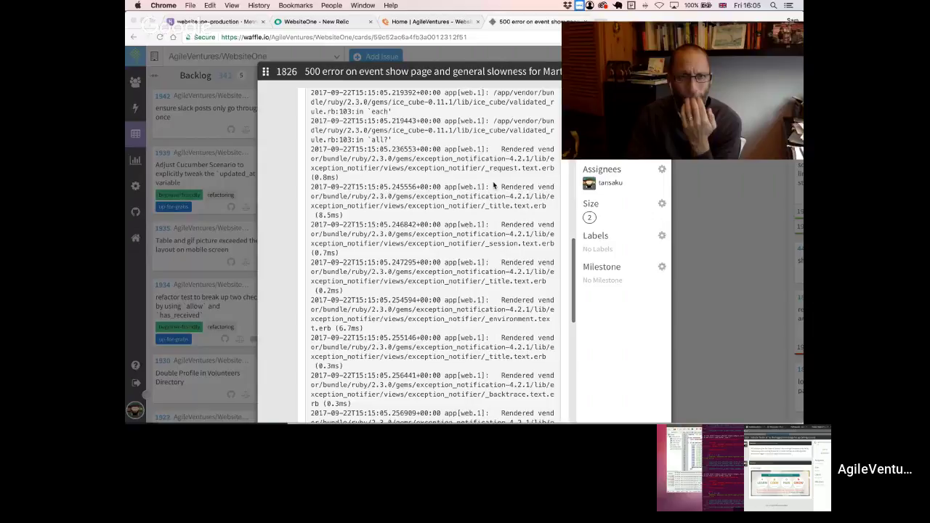
pyautogui.scroll(-10, 493, 186)
pyautogui.moveTo(620, 36); pyautogui.dragTo(684, 28)
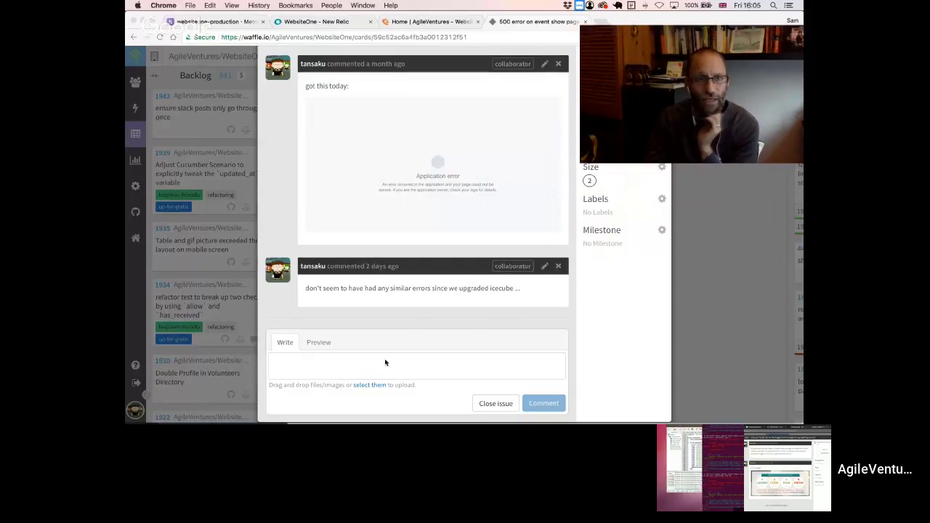
pyautogui.click(343, 362)
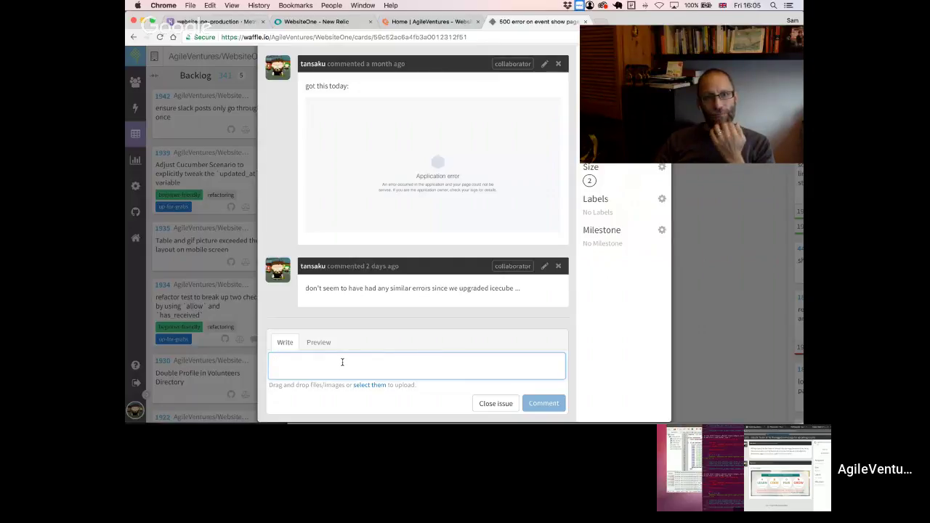
# - Switch to Slack's #websiteone channel showing the load testing action item
pyautogui.press('super+Tab')
pyautogui.press('super+Tab')
pyautogui.press('super+Tab')
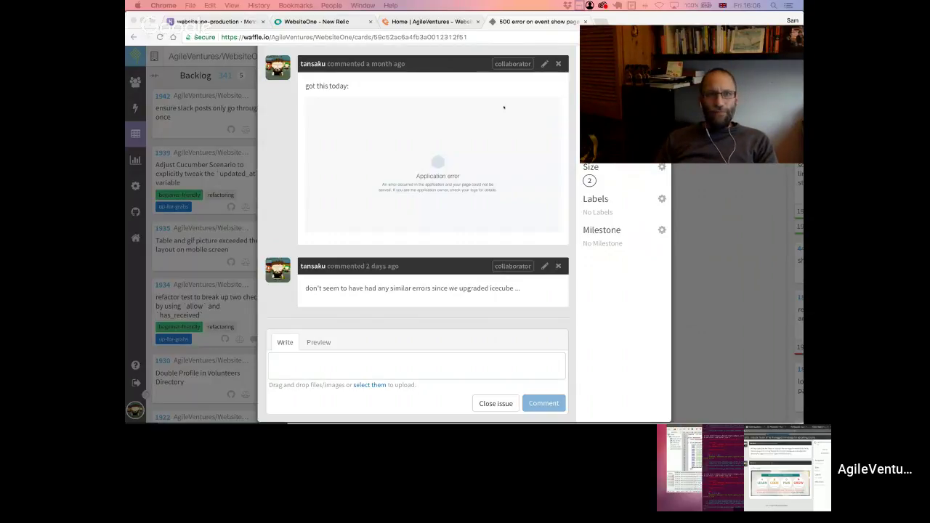
pyautogui.press('super+Tab')
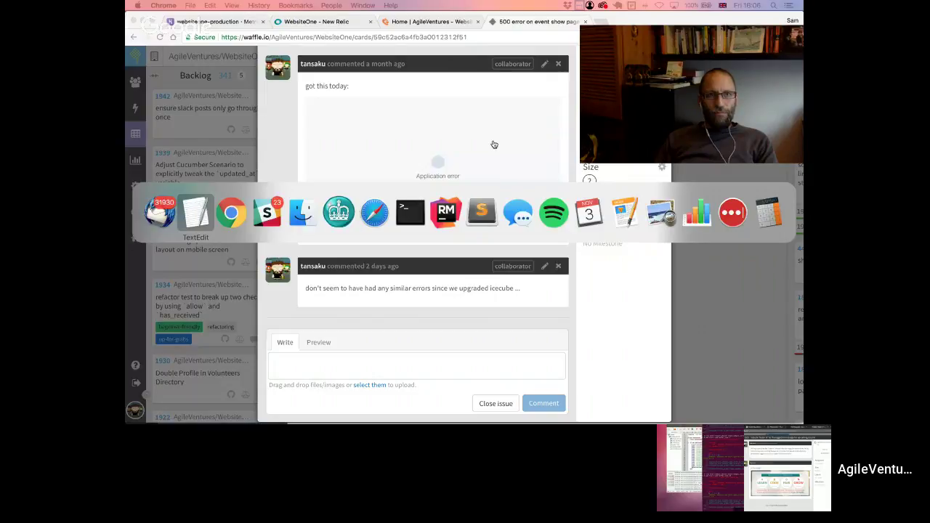
pyautogui.press('super+Tab')
pyautogui.press('super+Tab')
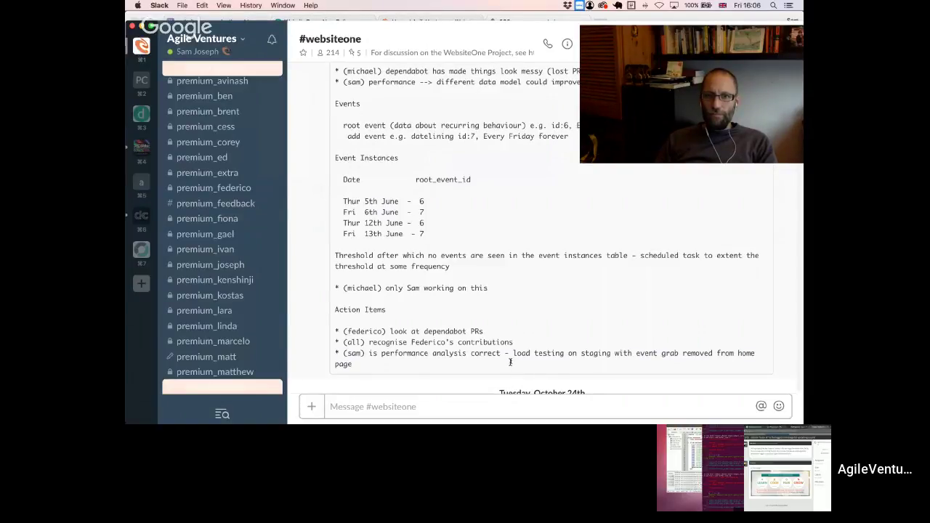
# - Paste 'load testing on staging with event grab removed from home page' into issue 1826's comment
pyautogui.moveTo(510, 363); pyautogui.dragTo(511, 353)
pyautogui.press('super+c')
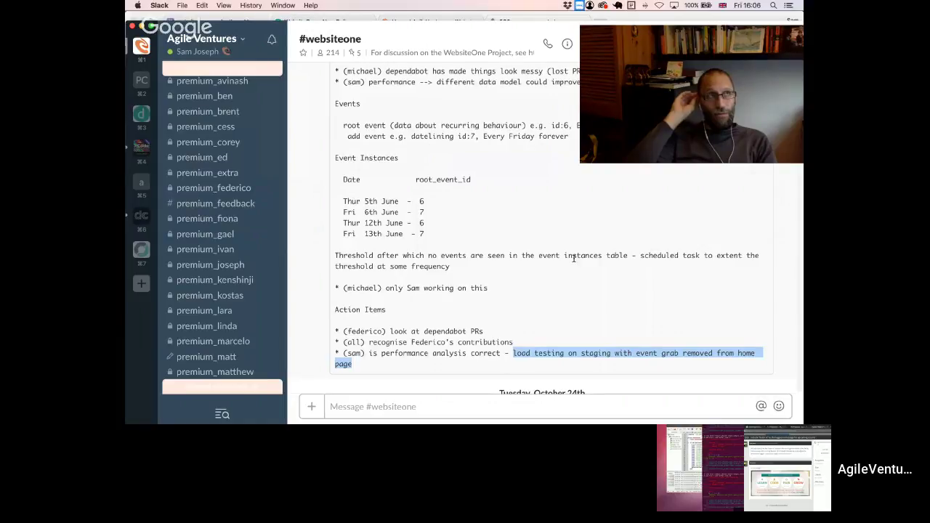
pyautogui.press('super+Tab')
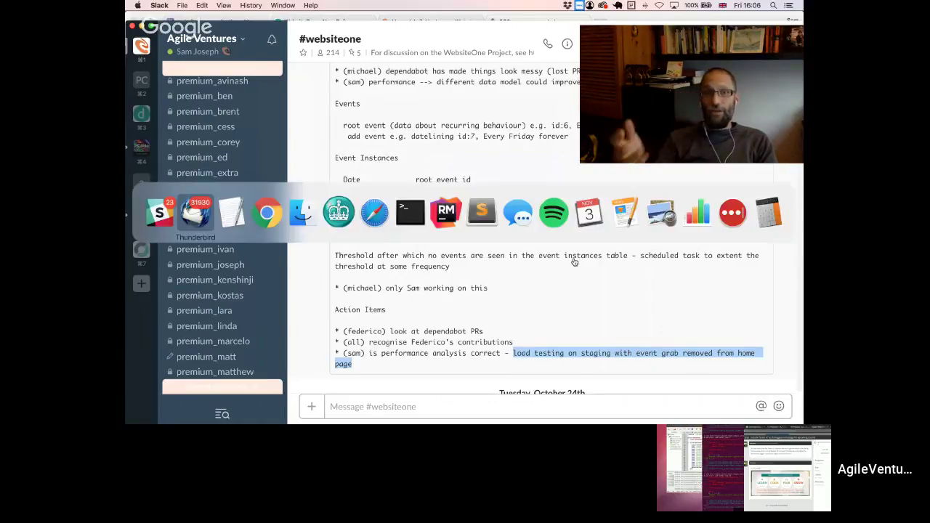
pyautogui.press('super+Tab')
pyautogui.press('super+Tab')
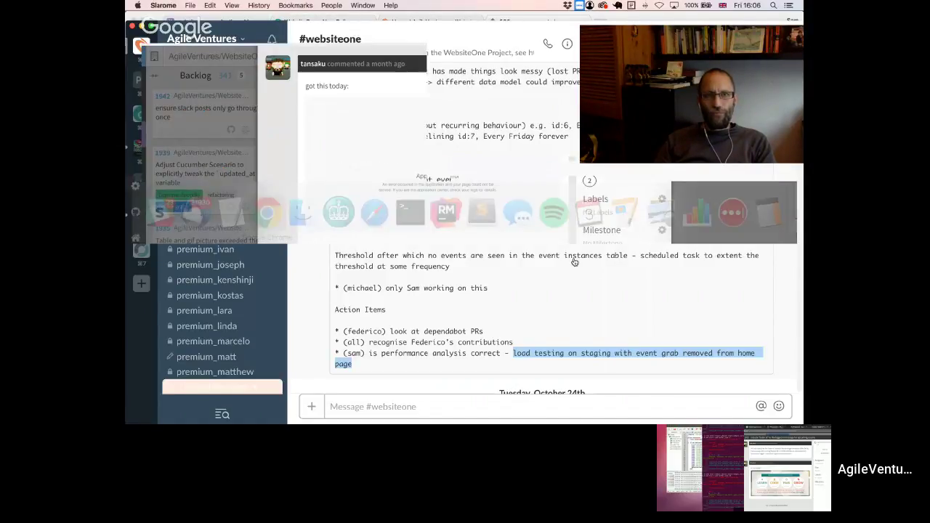
pyautogui.press('super+v')
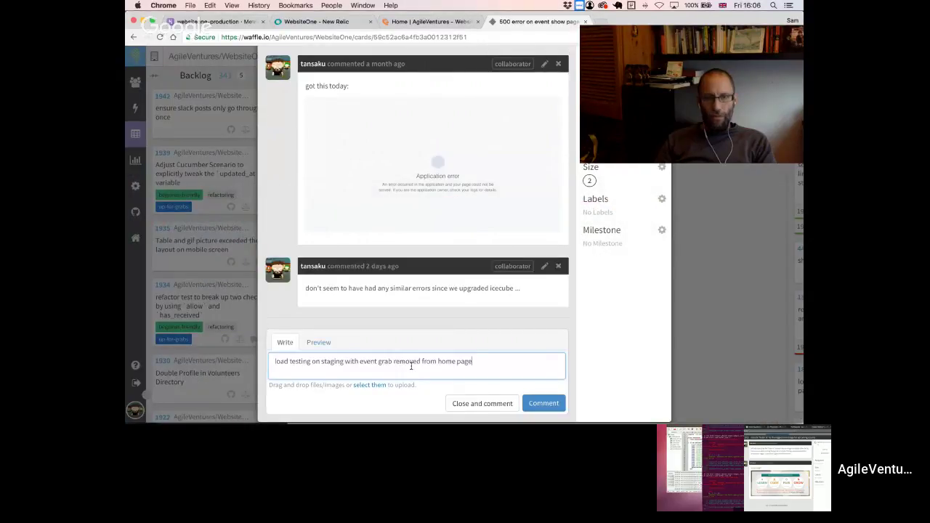
# - Prefix the draft with who 'needs to do' it, post the comment, and close issue 1826
pyautogui.click(273, 362)
pyautogui.write('Sam needs to')
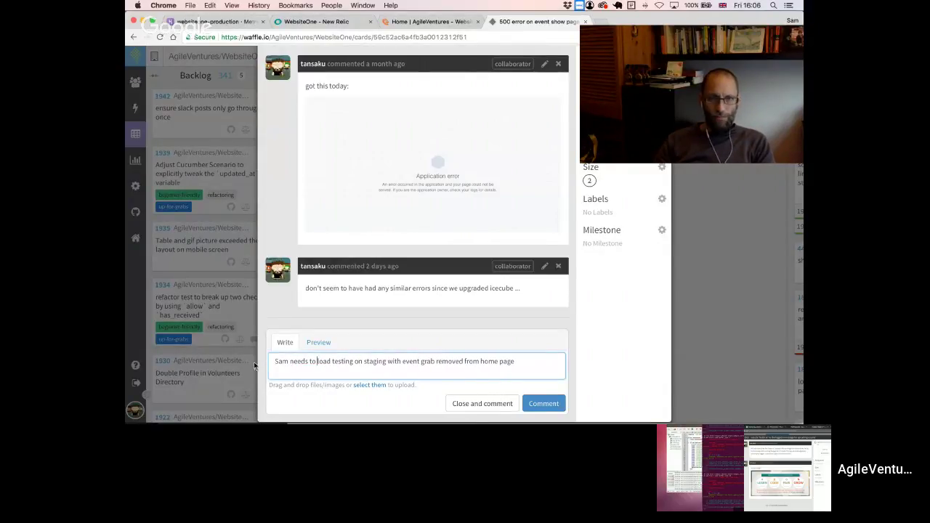
pyautogui.write('do')
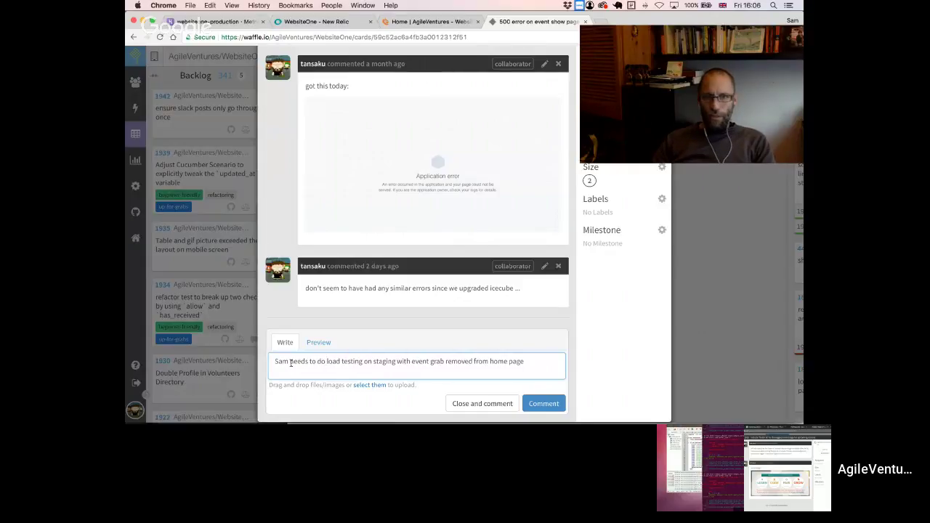
pyautogui.click(560, 410)
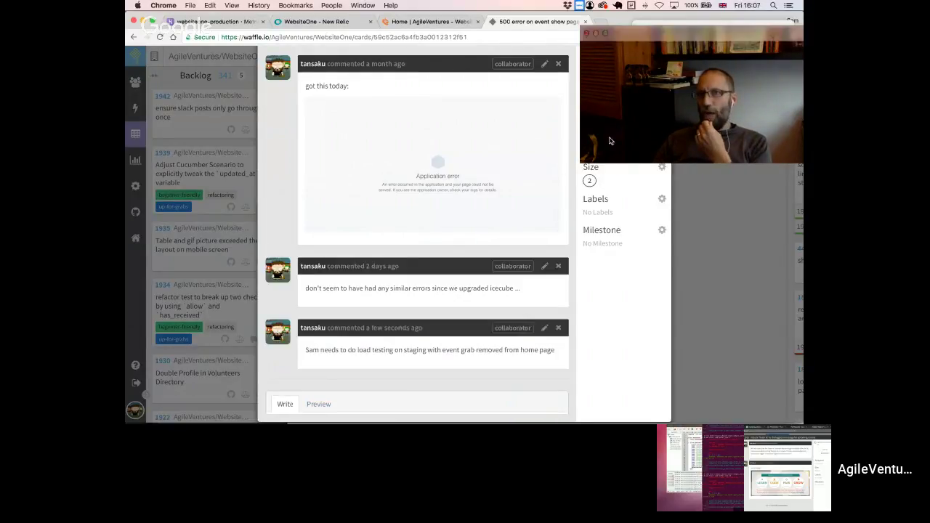
pyautogui.moveTo(653, 43)
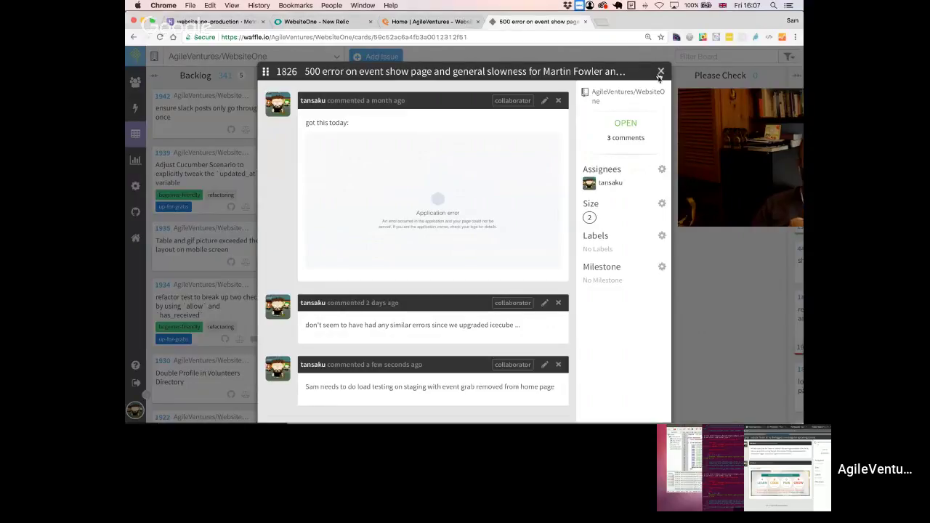
pyautogui.click(661, 71)
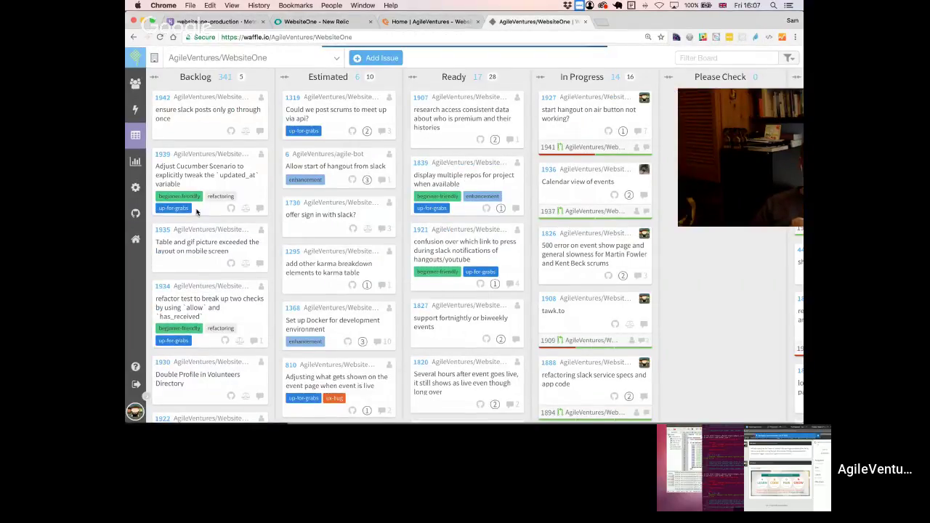
# - Scroll the board and open card 1907 at the top of the Ready column
pyautogui.moveTo(738, 105); pyautogui.dragTo(612, 125)
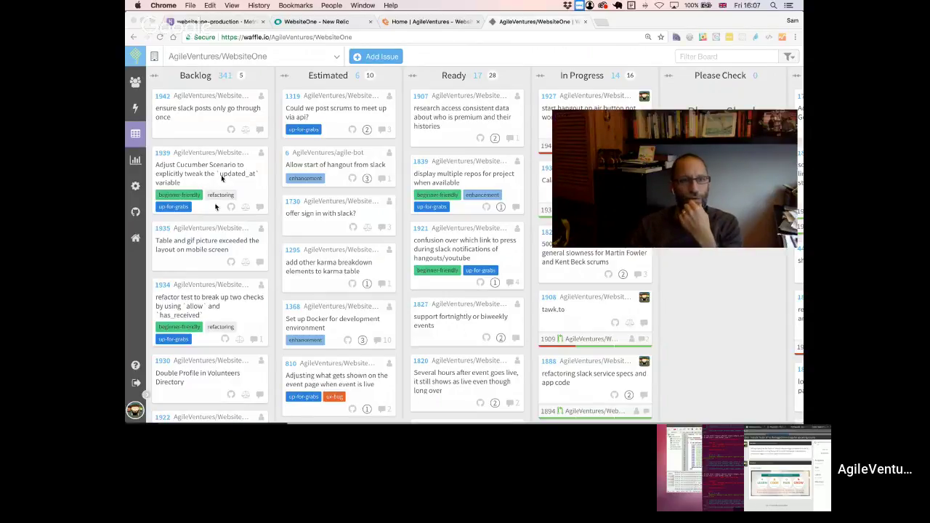
pyautogui.scroll(-3, 215, 234)
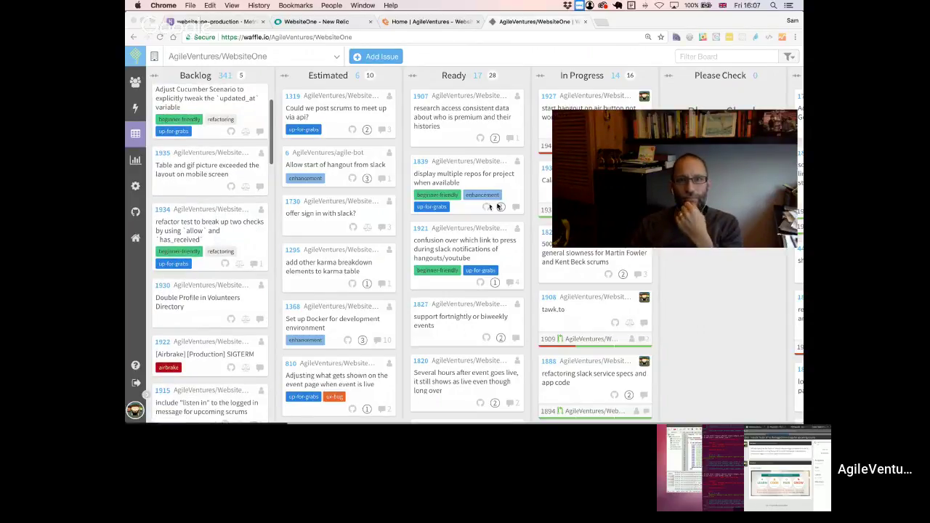
pyautogui.moveTo(655, 134)
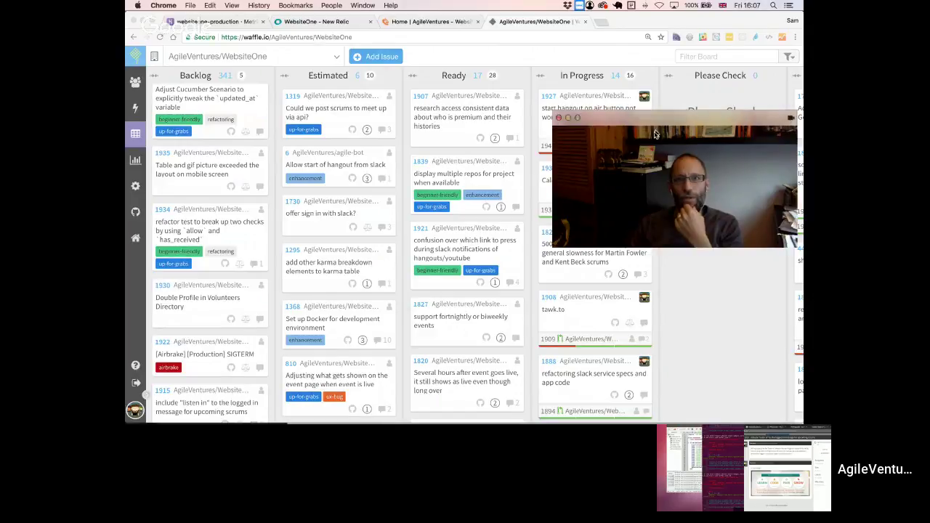
pyautogui.moveTo(655, 135); pyautogui.dragTo(631, 268)
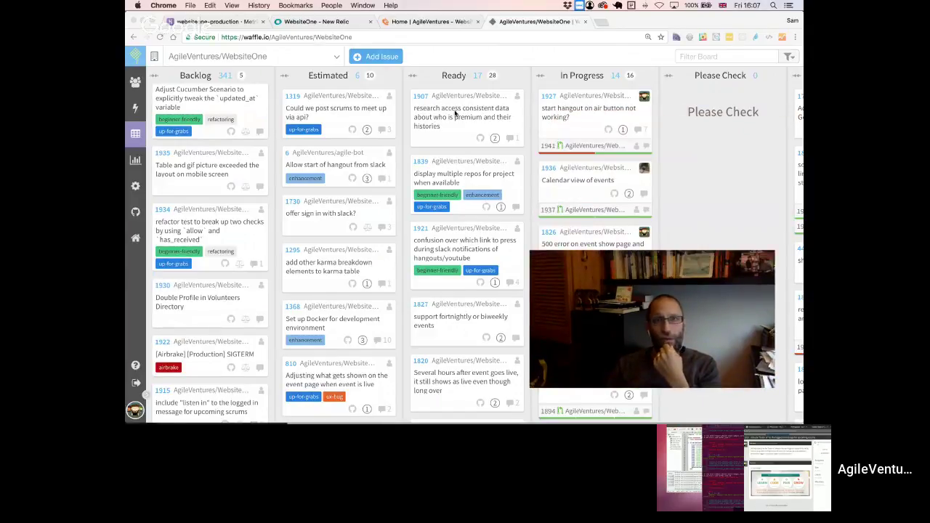
pyautogui.click(421, 99)
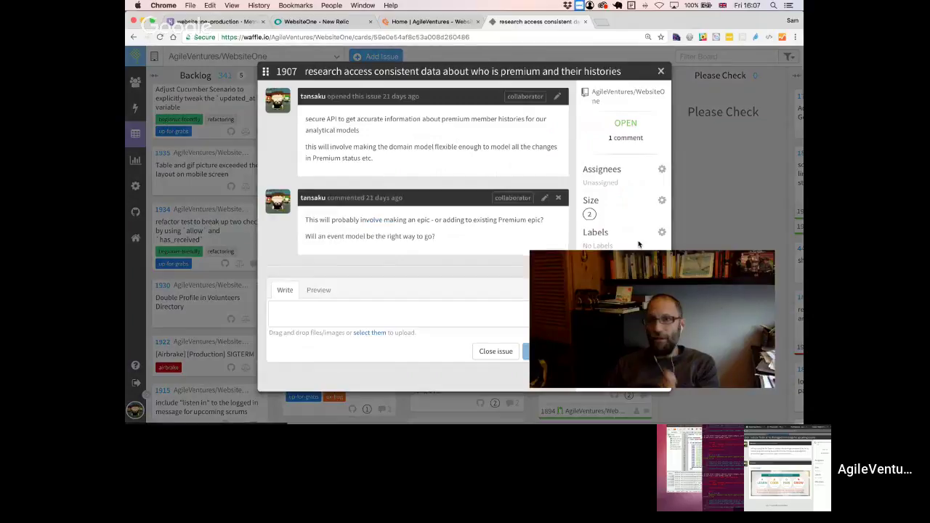
# - Read through issue 1907's question about an event model, then close the issue
pyautogui.moveTo(610, 257); pyautogui.dragTo(664, 262)
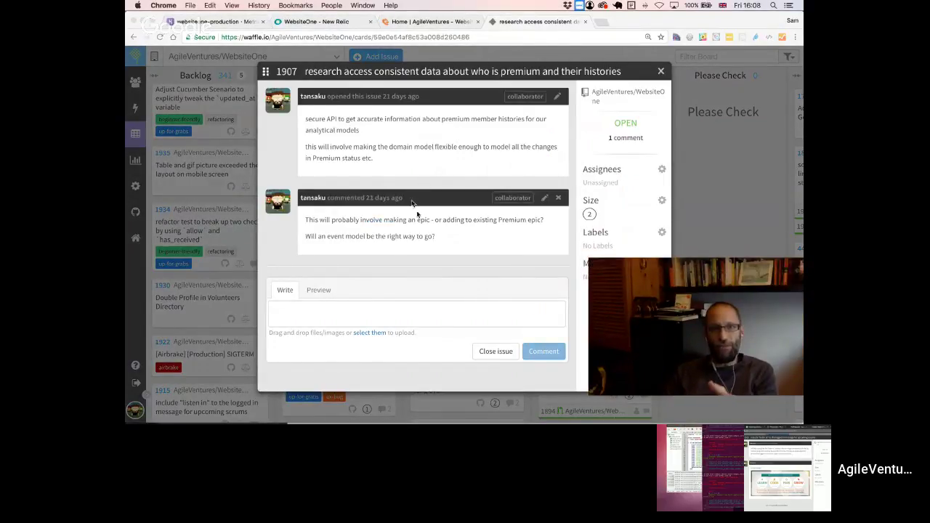
pyautogui.moveTo(306, 237); pyautogui.dragTo(347, 245)
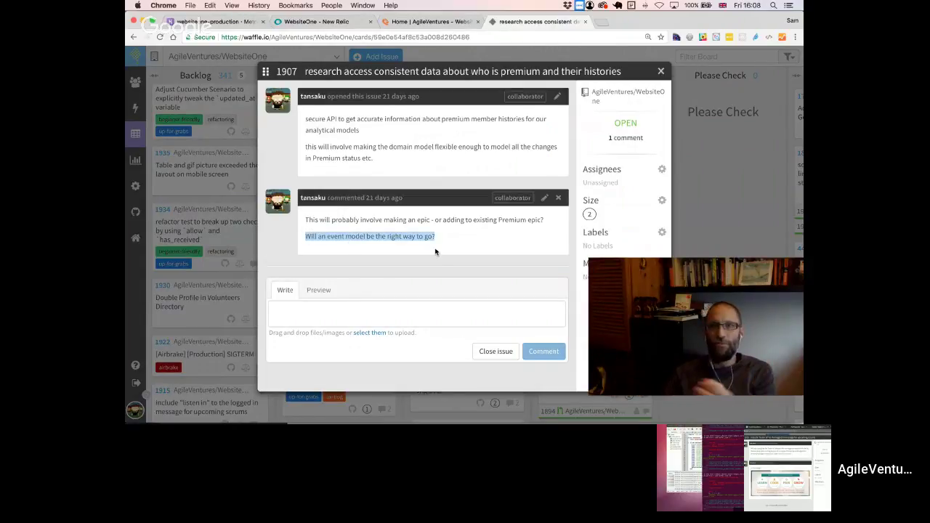
pyautogui.click(658, 76)
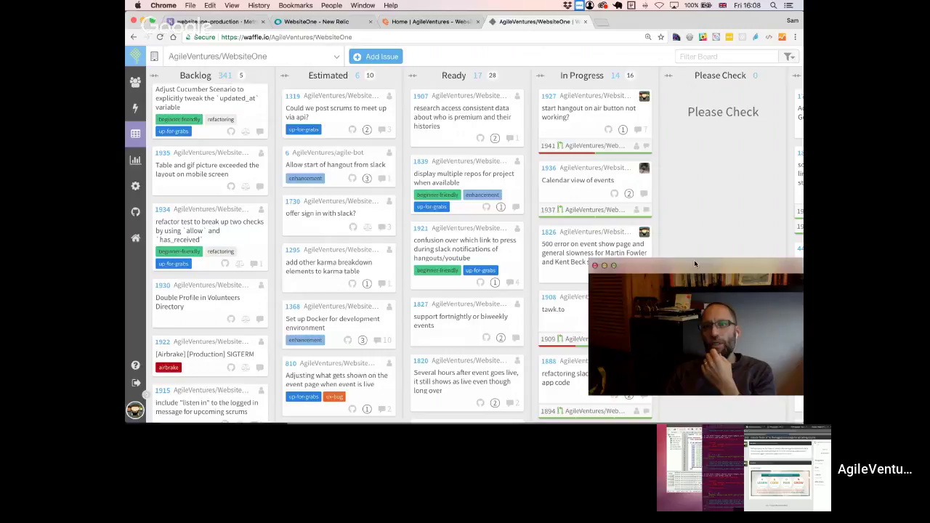
pyautogui.moveTo(695, 264); pyautogui.dragTo(617, 141)
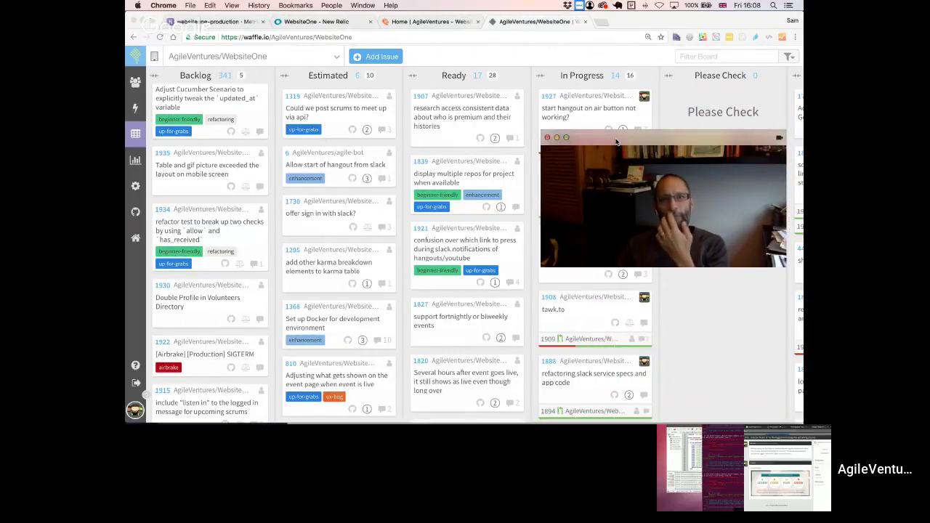
pyautogui.moveTo(614, 132); pyautogui.dragTo(695, 130)
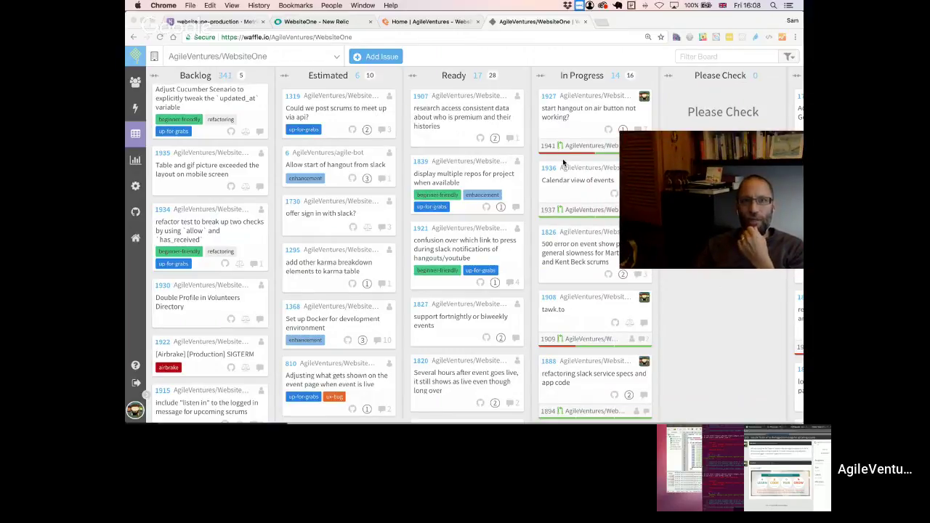
# - Scan the Ready column, then filter the WebsiteOne board to issue 1915
pyautogui.scroll(-10, 472, 159)
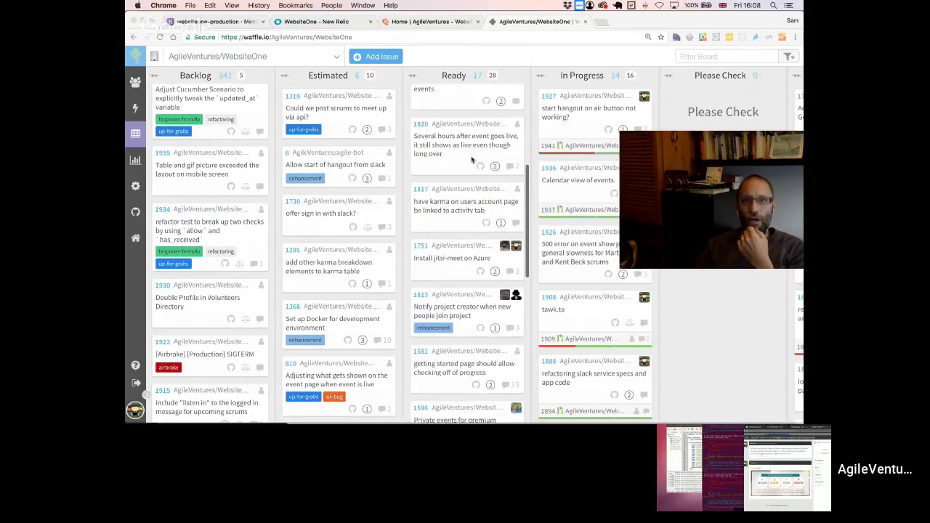
pyautogui.scroll(-6, 472, 159)
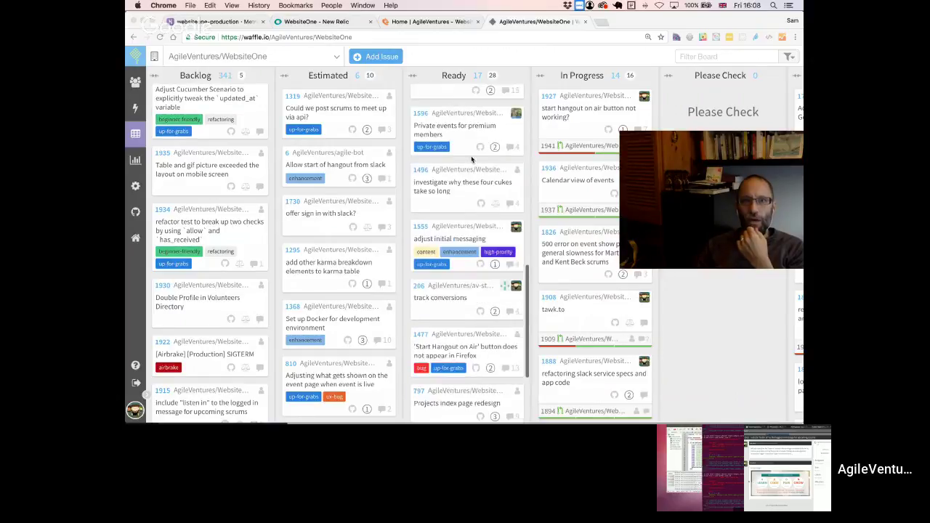
pyautogui.scroll(5, 471, 159)
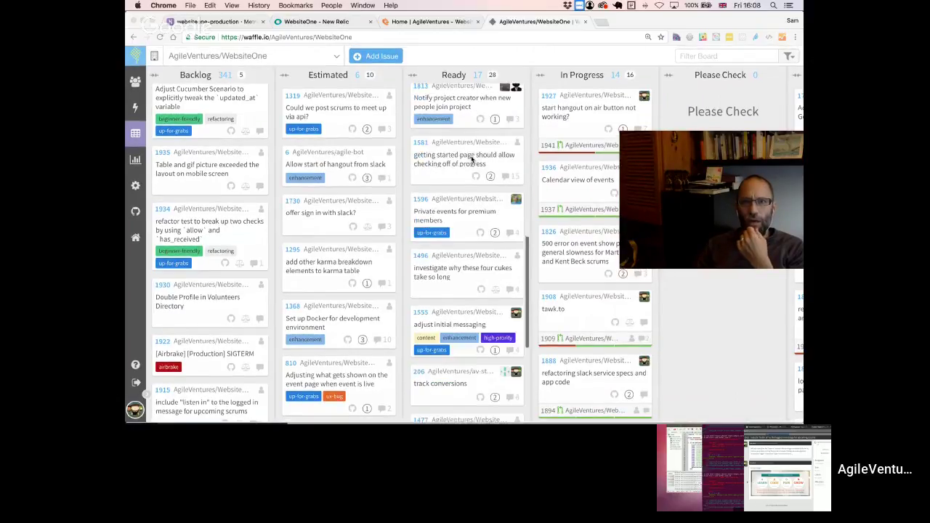
pyautogui.scroll(2, 472, 159)
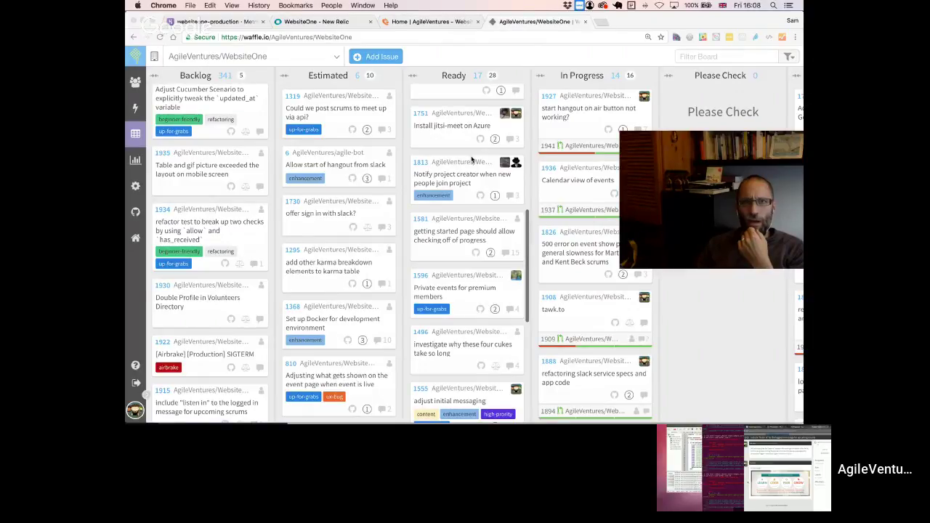
pyautogui.click(702, 56)
pyautogui.write('1915')
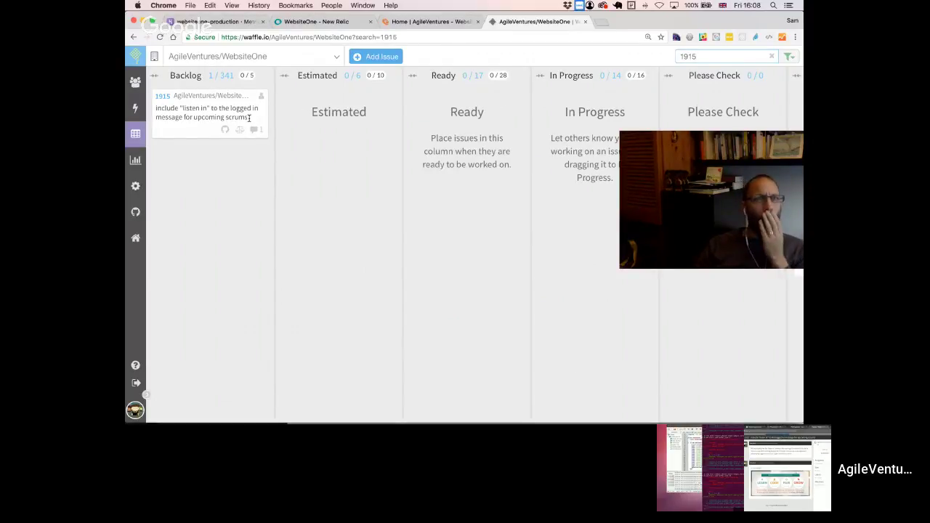
# - Open issue 1915's details from the filtered Backlog card to see the 'is this enough?' comment
pyautogui.click(162, 96)
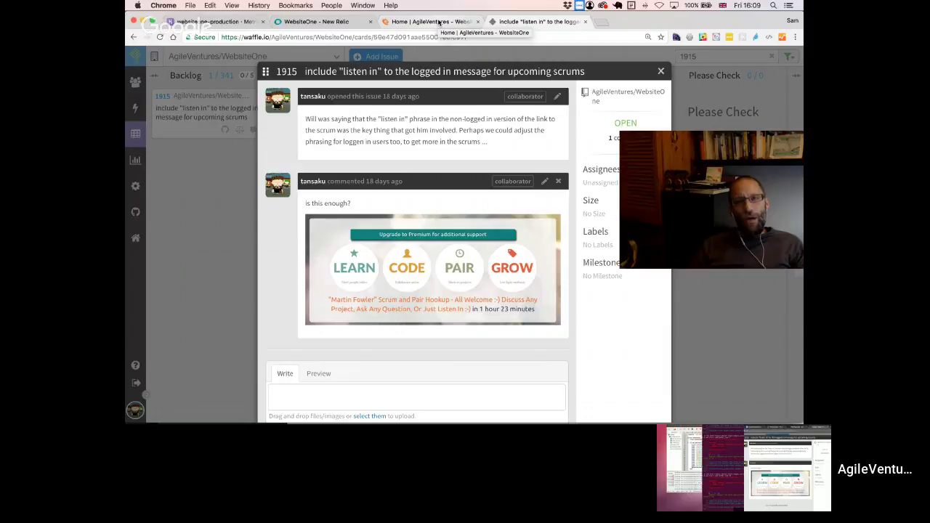
# - Log out of AgileVentures to check the logged-out homepage wording
pyautogui.click(439, 23)
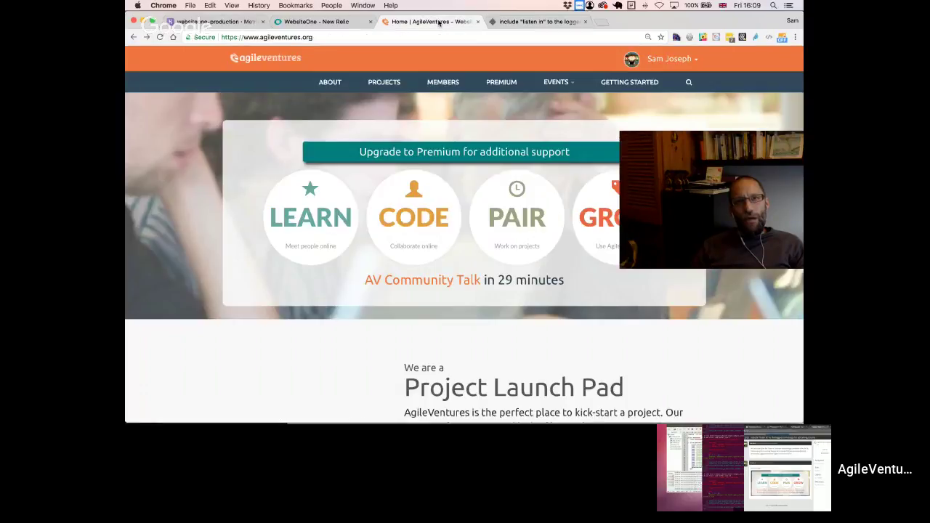
pyautogui.click(670, 59)
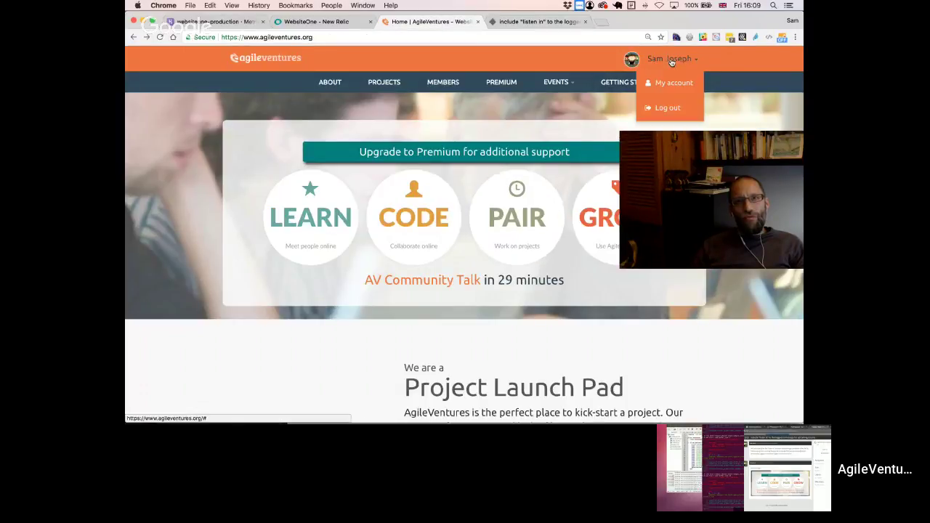
pyautogui.click(661, 107)
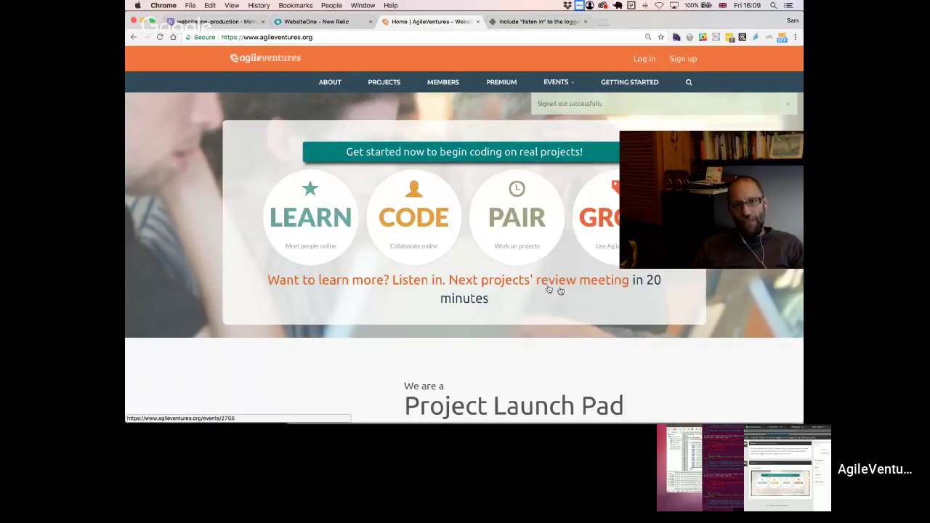
pyautogui.moveTo(732, 149)
pyautogui.moveTo(732, 149); pyautogui.dragTo(690, 65)
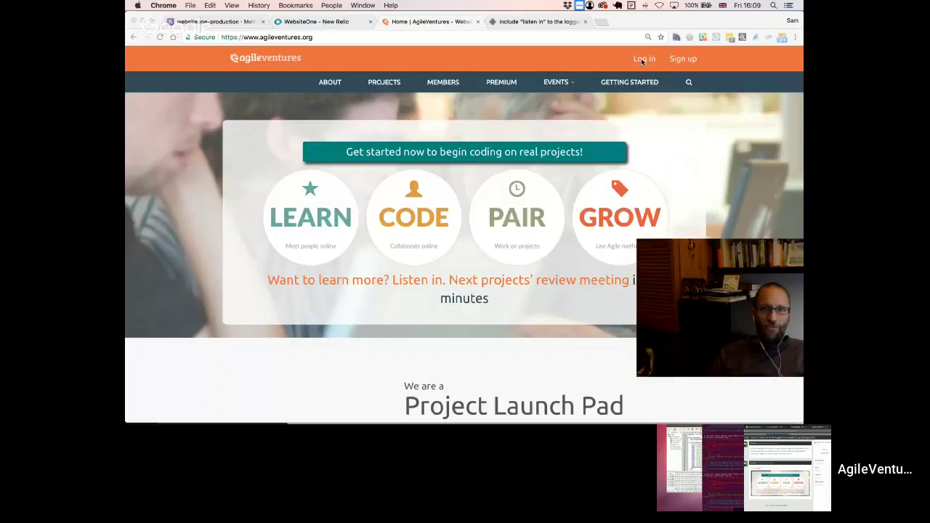
# - Sign back in with GitHub and load the Scrum and Pair Hookup event page
pyautogui.click(642, 59)
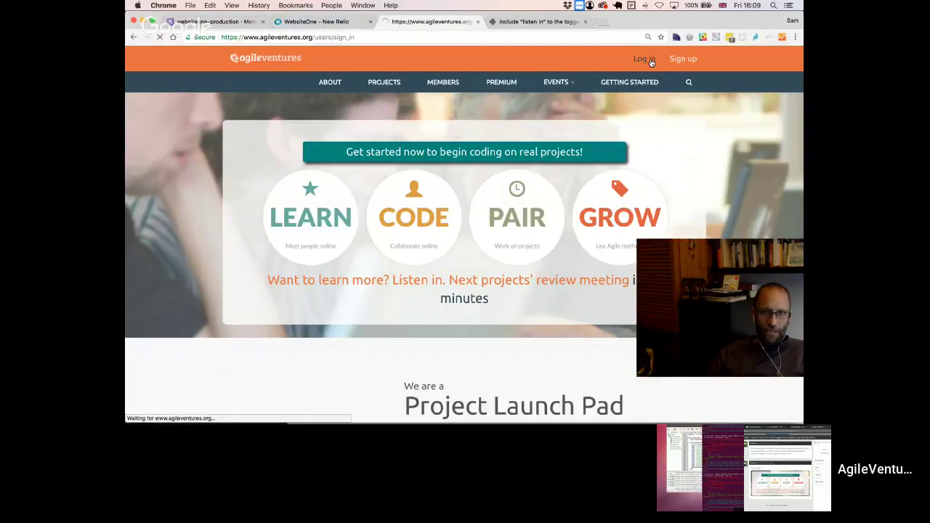
pyautogui.click(358, 171)
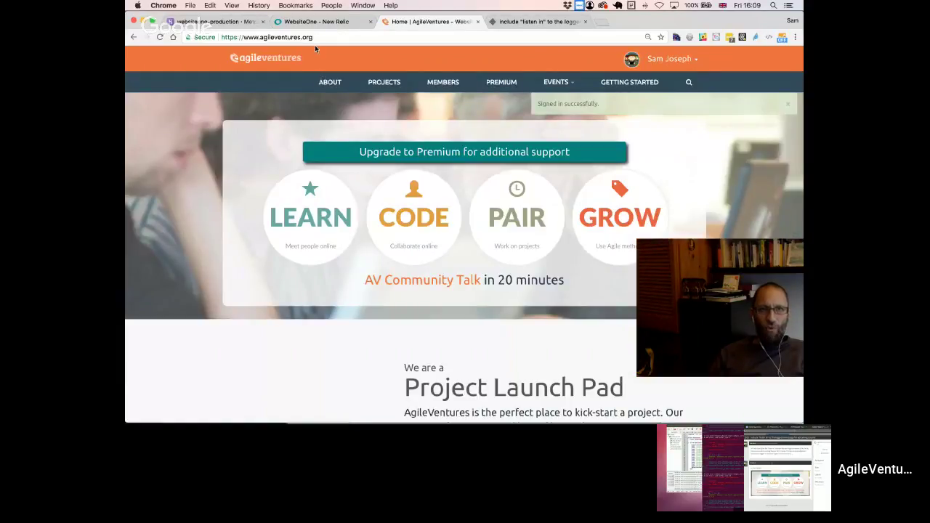
pyautogui.click(322, 40)
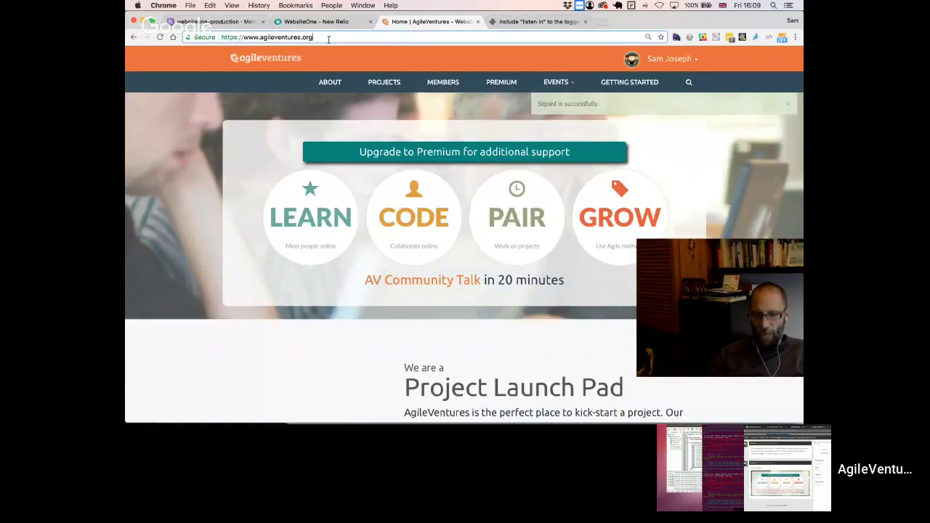
pyautogui.write('/eve')
pyautogui.press('Return')
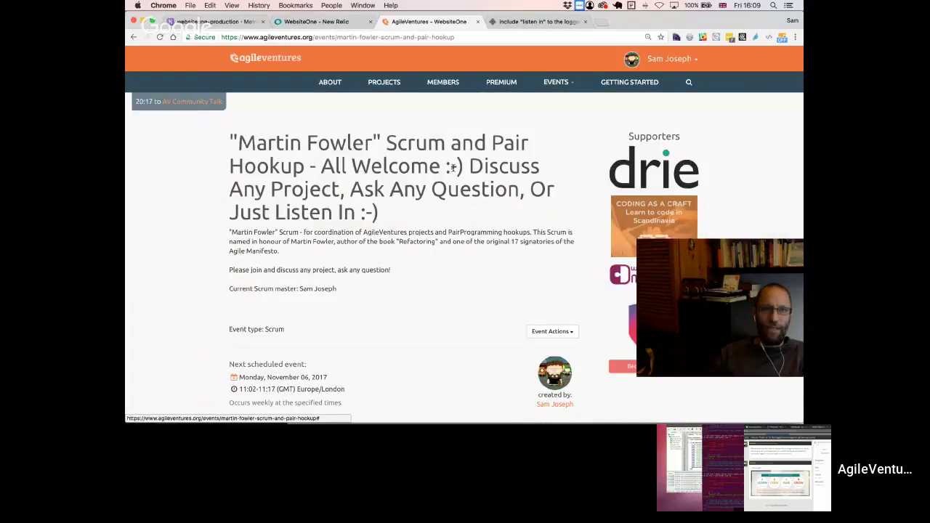
# - Review the event title's 'Just Listen In' wording, then return to issue 1915 in waffle.io
pyautogui.moveTo(466, 166); pyautogui.dragTo(398, 205)
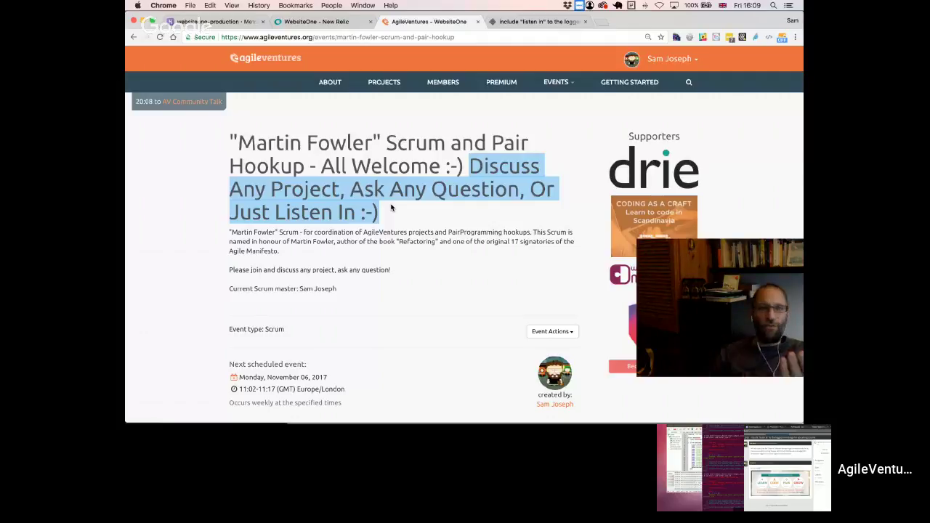
pyautogui.click(478, 177)
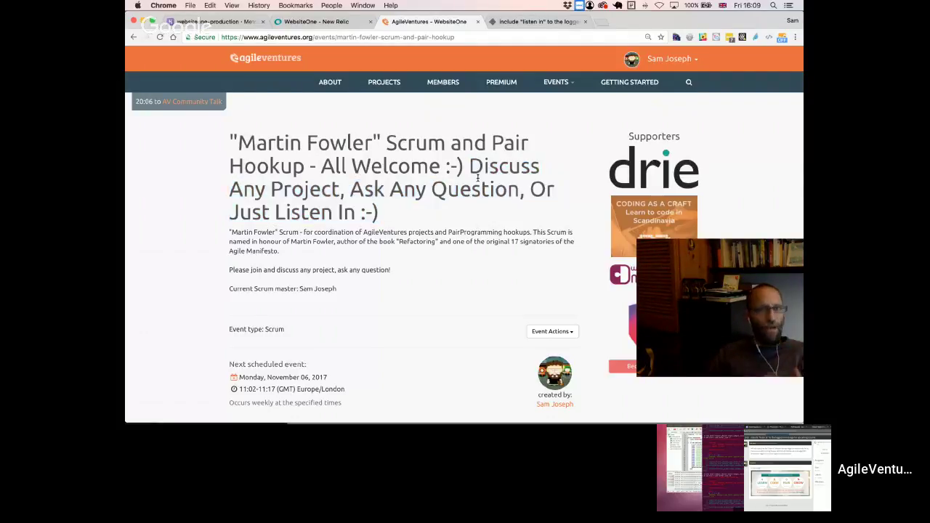
pyautogui.moveTo(472, 165); pyautogui.dragTo(464, 218)
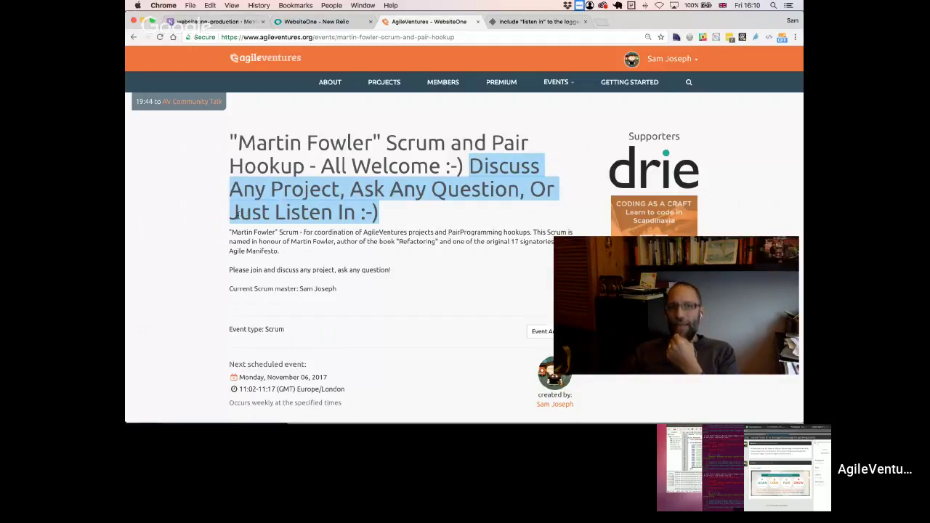
pyautogui.moveTo(232, 213); pyautogui.dragTo(354, 215)
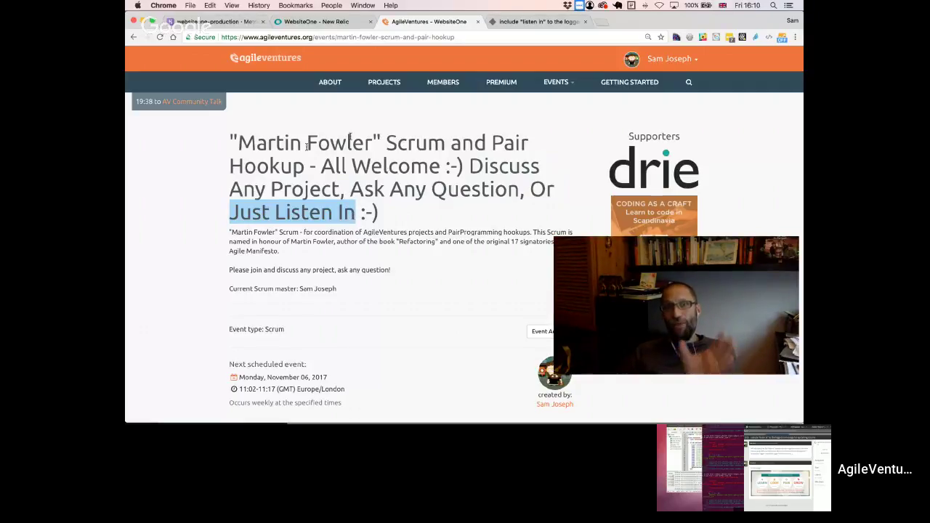
pyautogui.moveTo(229, 141); pyautogui.dragTo(304, 166)
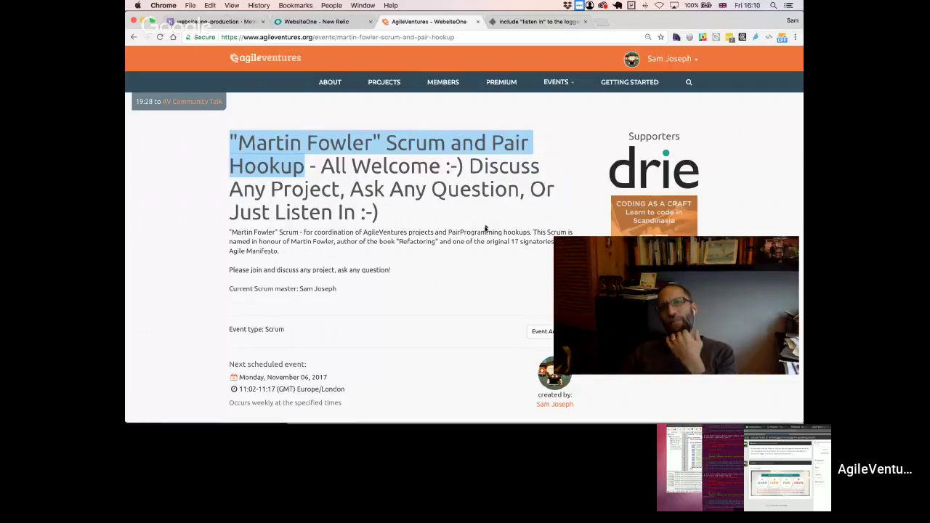
pyautogui.click(420, 215)
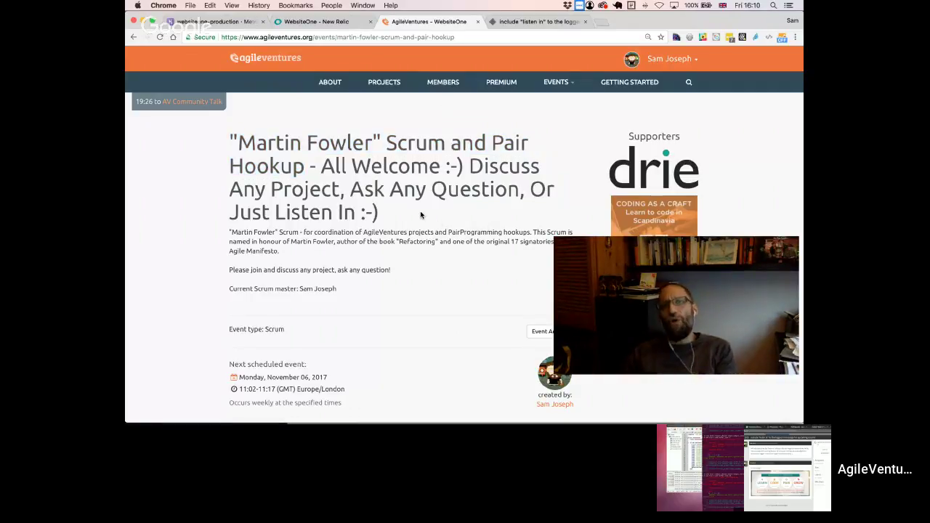
pyautogui.click(541, 23)
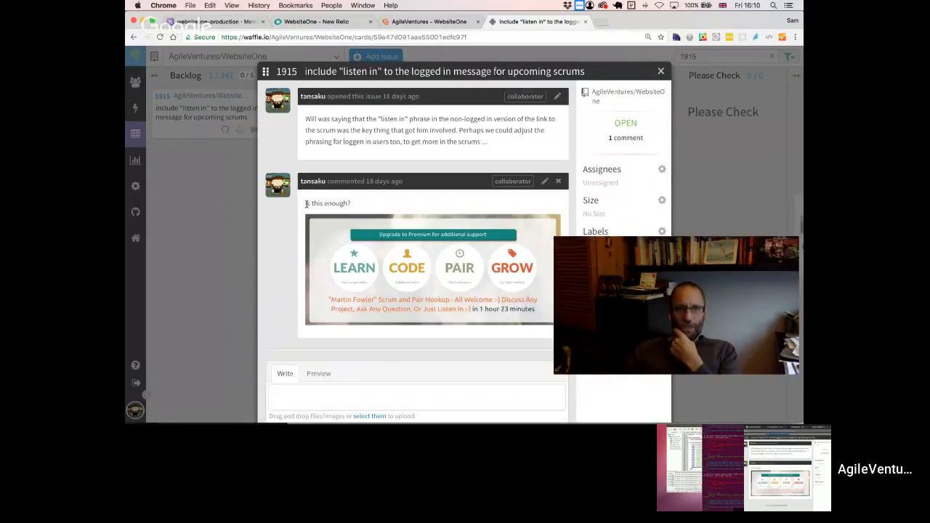
pyautogui.moveTo(306, 204); pyautogui.dragTo(352, 204)
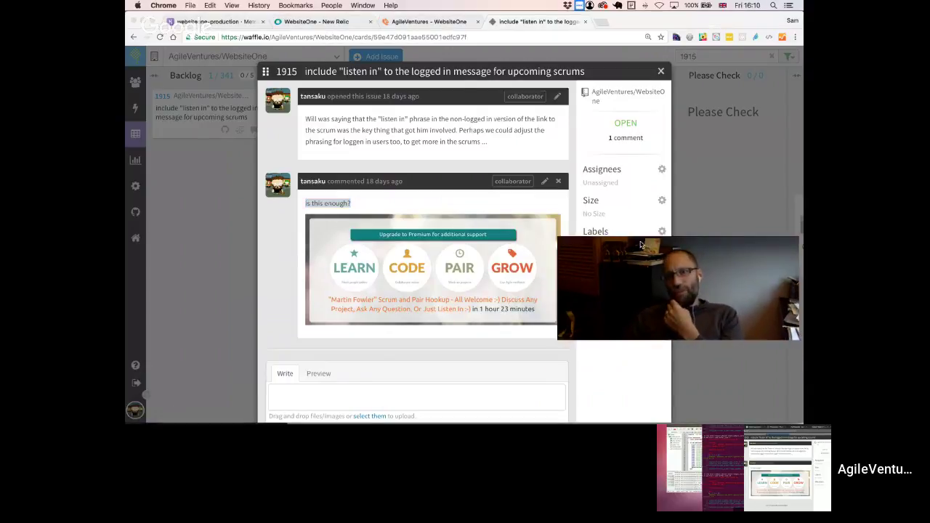
pyautogui.moveTo(640, 240); pyautogui.dragTo(634, 31)
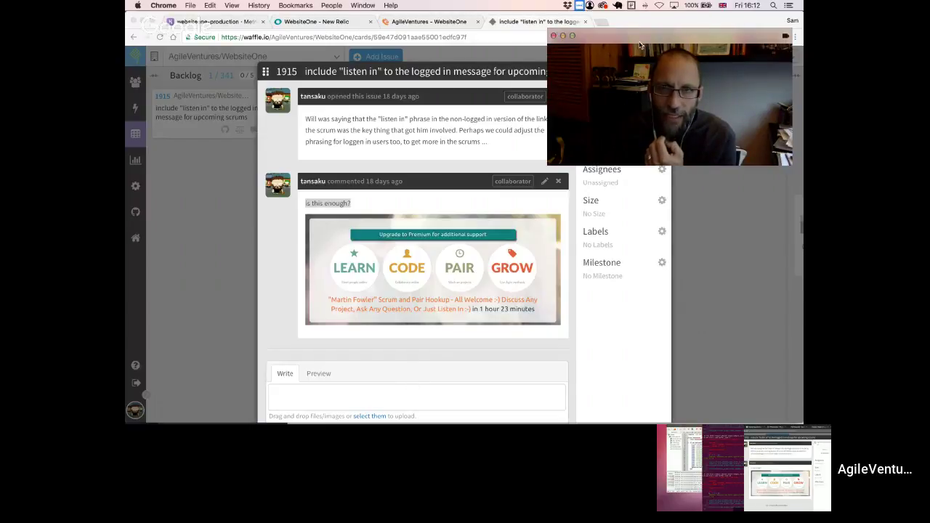
pyautogui.click(316, 394)
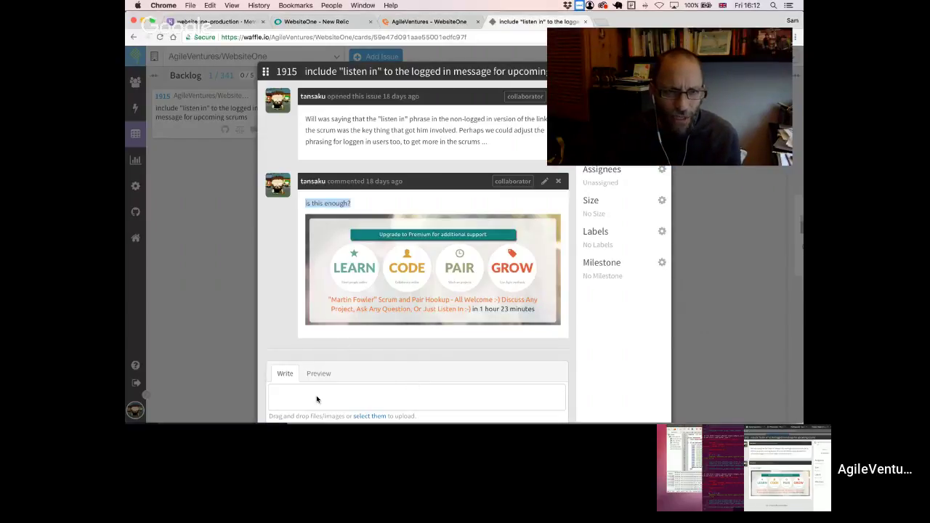
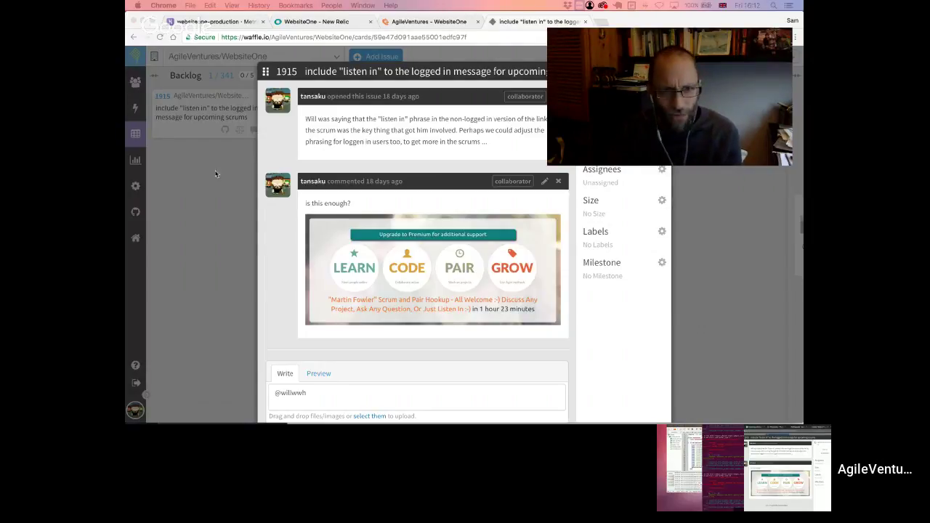
pyautogui.click(293, 394)
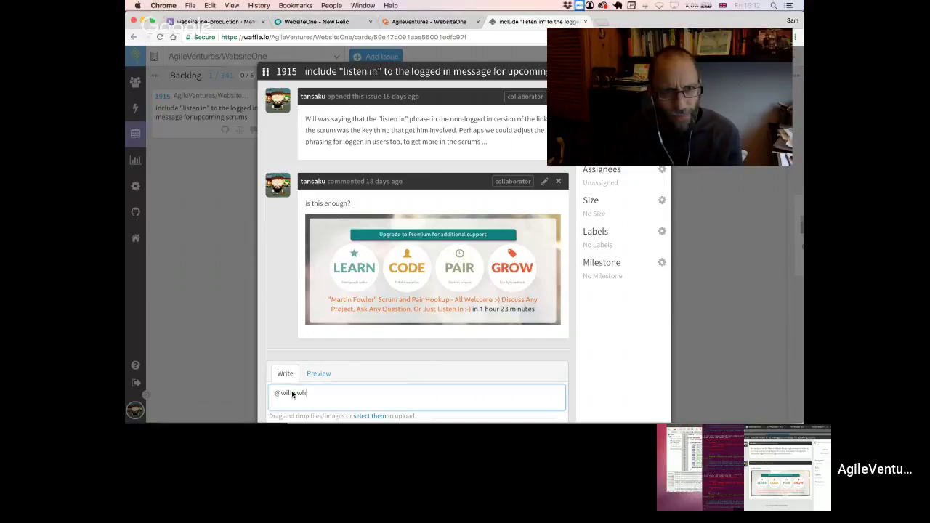
pyautogui.write('ite ar')
pyautogui.write('y thoughts ^^')
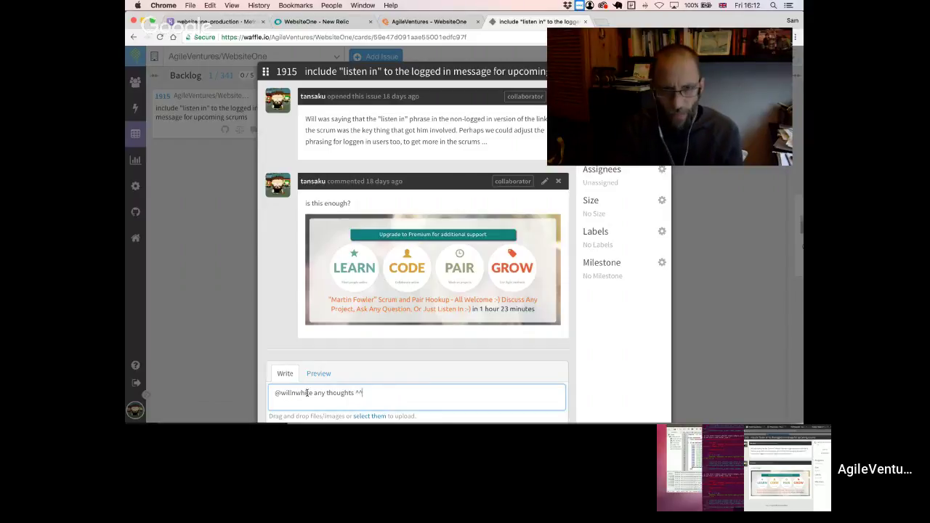
pyautogui.write('^')
pyautogui.scroll(-2, 402, 353)
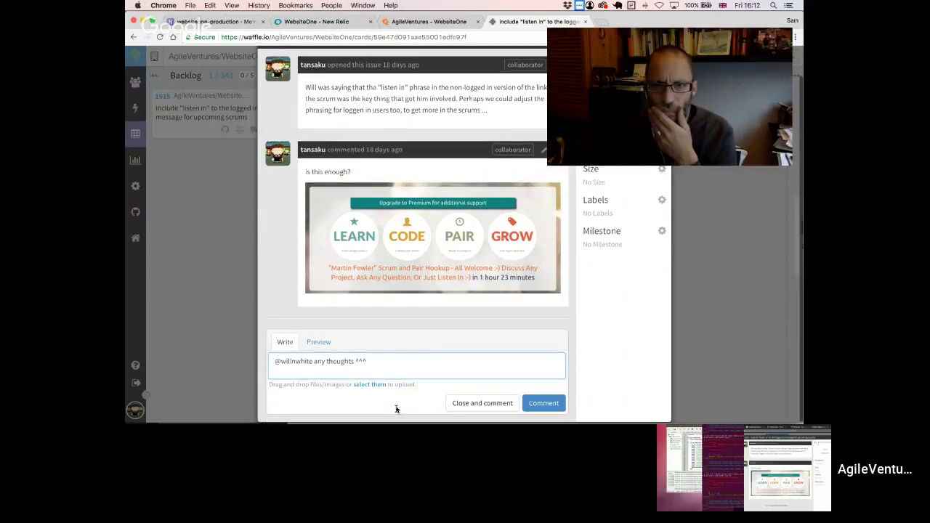
pyautogui.click(538, 404)
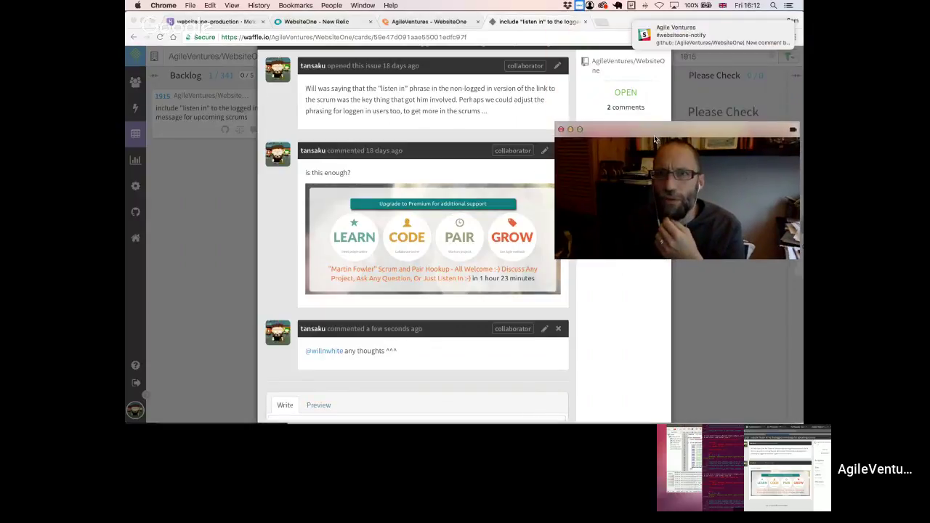
pyautogui.scroll(2, 636, 68)
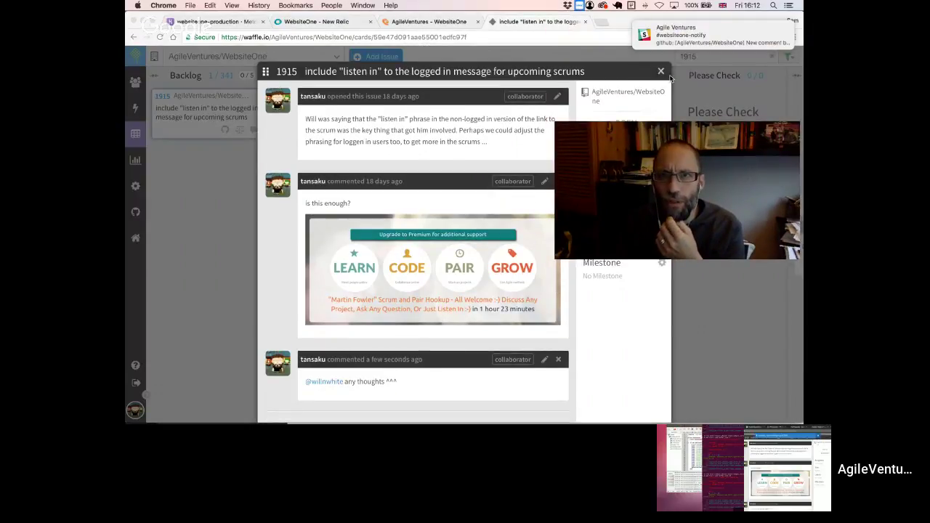
# - Close the issue 1915 card and clear the 1915 filter from the board
pyautogui.click(661, 72)
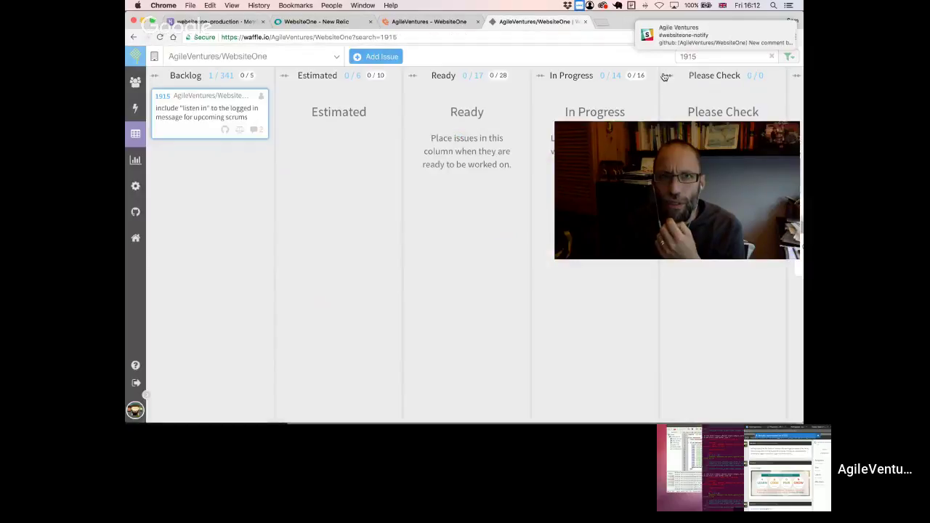
pyautogui.click(772, 56)
pyautogui.moveTo(676, 138); pyautogui.dragTo(629, 256)
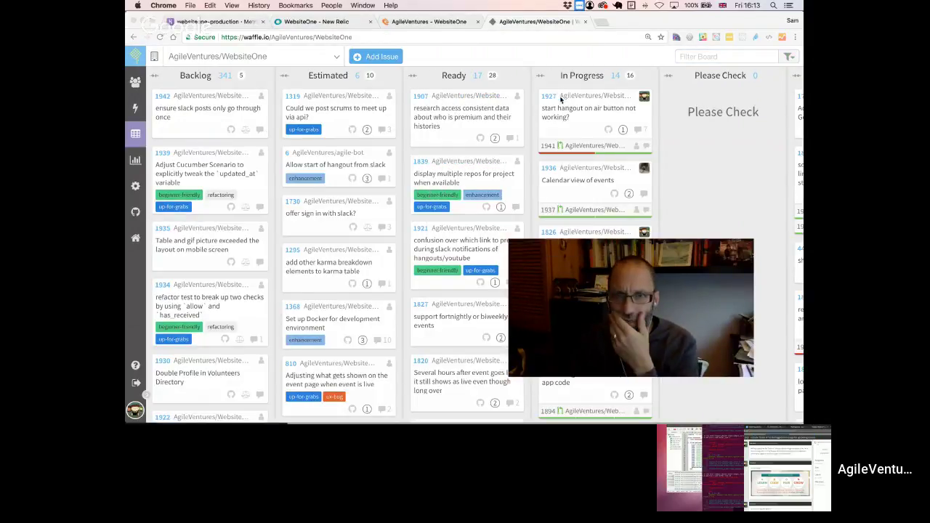
pyautogui.click(588, 159)
pyautogui.moveTo(631, 248); pyautogui.dragTo(330, 64)
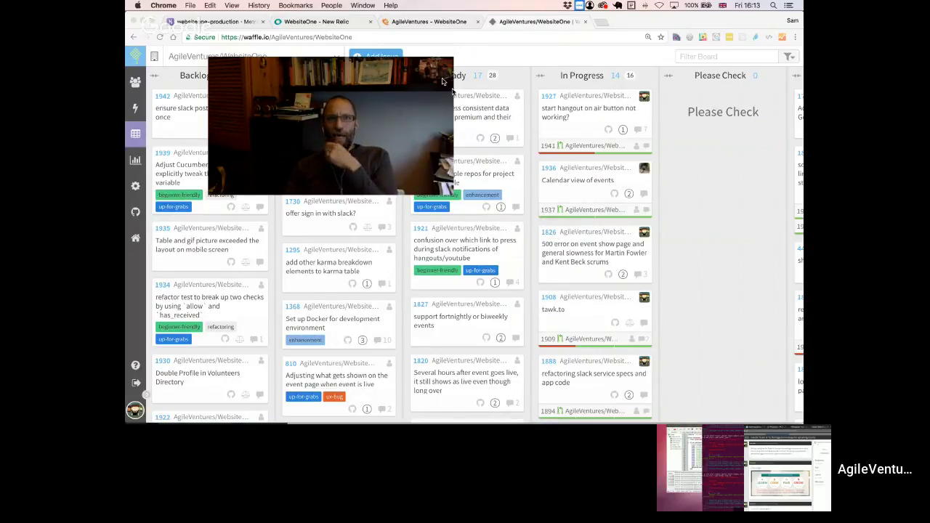
# - Open a new blank browser tab
pyautogui.moveTo(394, 65)
pyautogui.moveTo(395, 66); pyautogui.dragTo(704, 95)
pyautogui.click(601, 23)
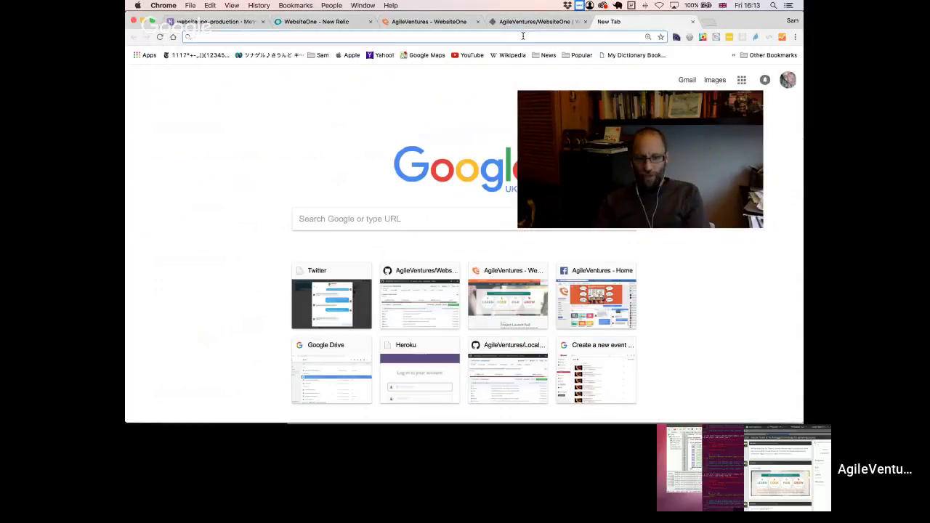
# - Load the WebsiteOne repository on GitHub and scroll its open pull requests list
pyautogui.write('websiteone')
pyautogui.press('Return')
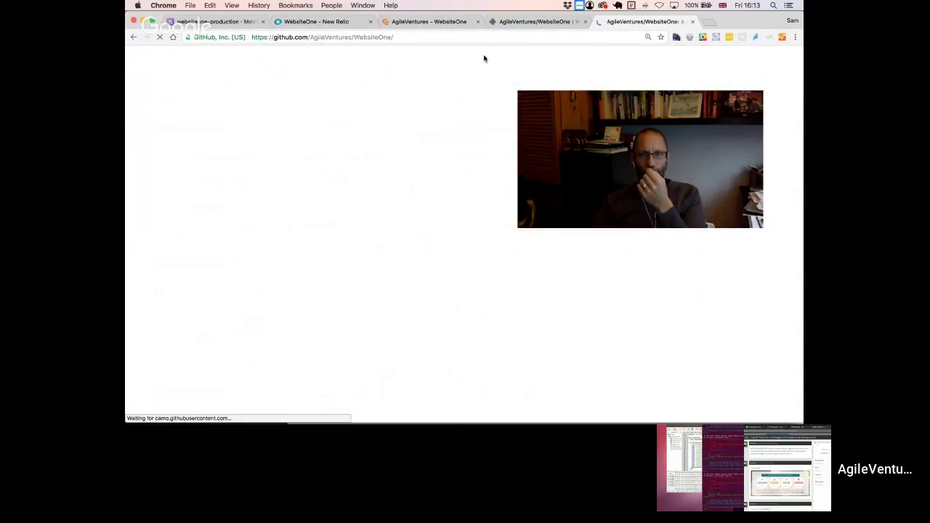
pyautogui.click(357, 128)
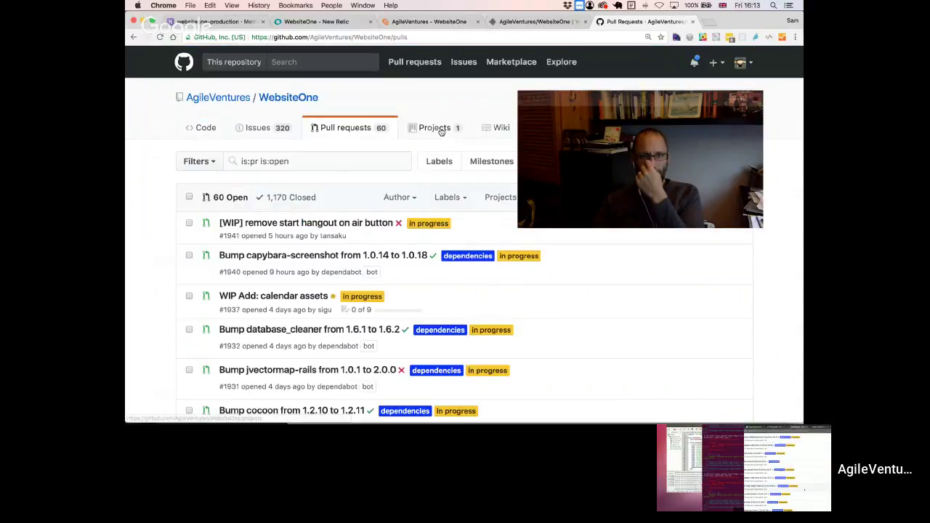
pyautogui.scroll(-2, 415, 311)
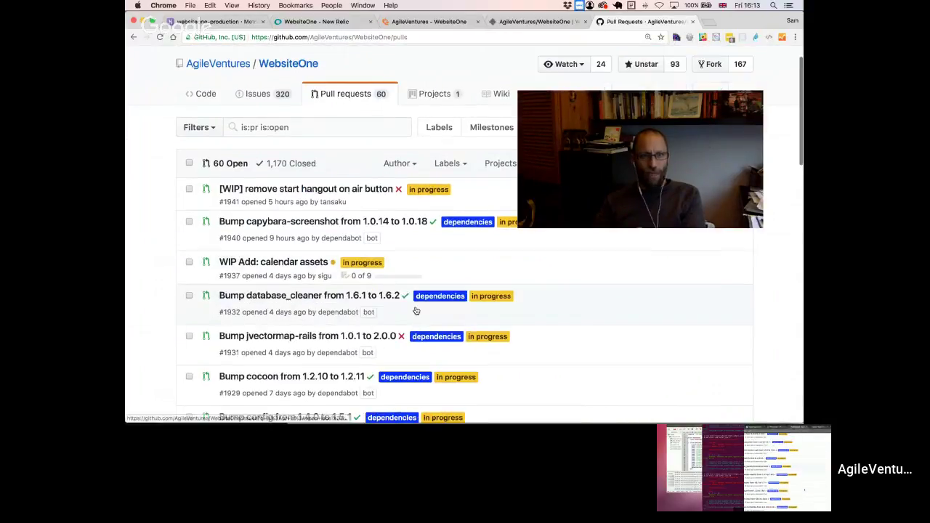
pyautogui.scroll(-3, 416, 310)
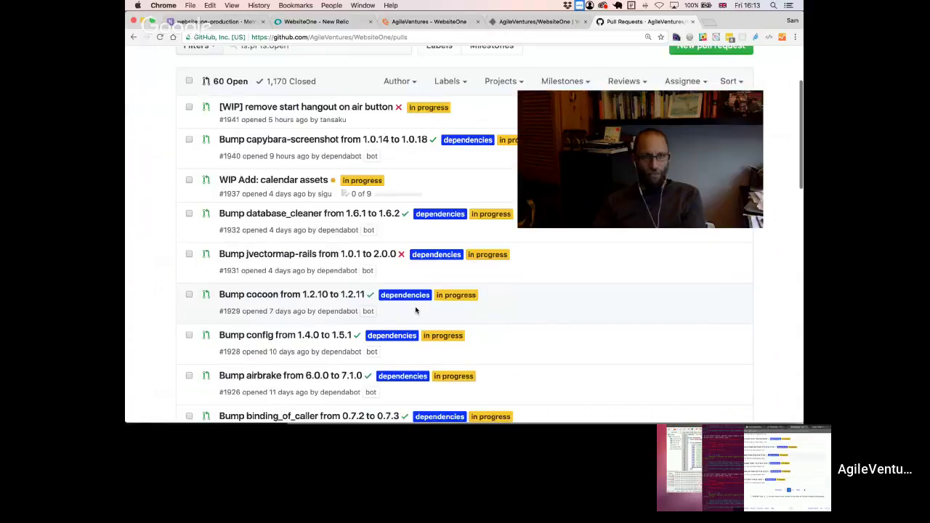
pyautogui.scroll(-1, 416, 310)
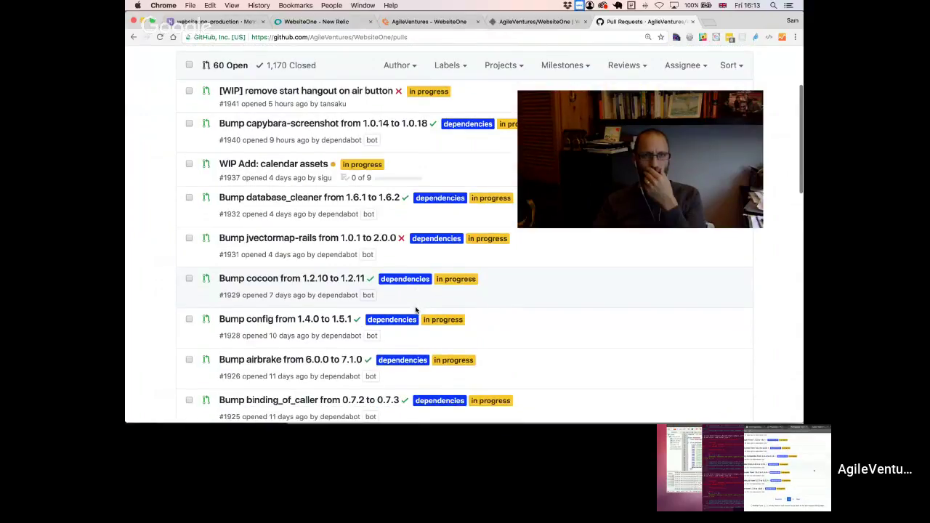
pyautogui.scroll(-15, 416, 310)
pyautogui.scroll(-4, 469, 303)
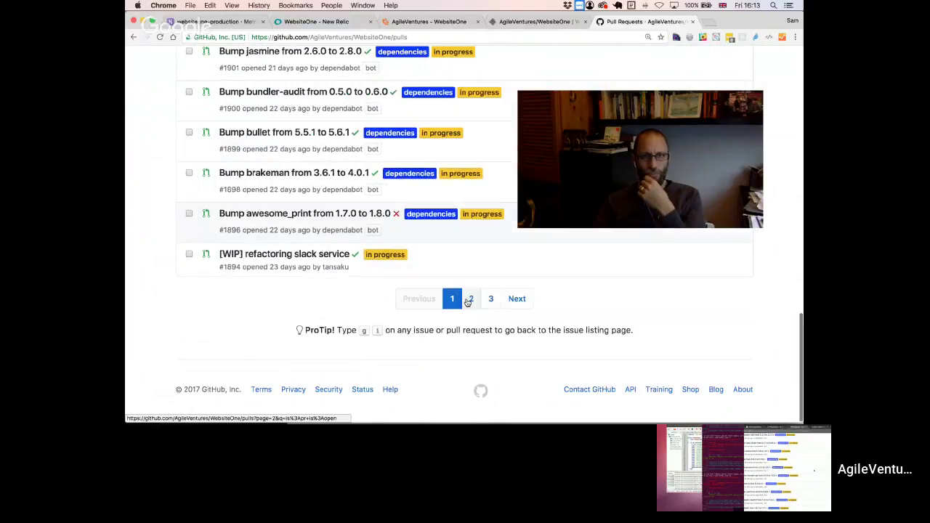
# - Browse the dependabot version bumps on pages 2 and 3 of the open pull requests
pyautogui.click(470, 299)
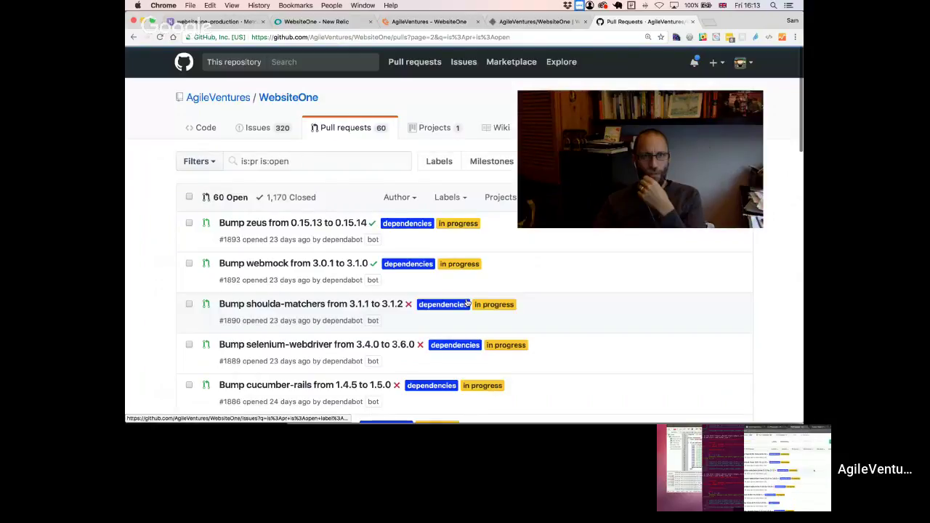
pyautogui.scroll(-4, 467, 302)
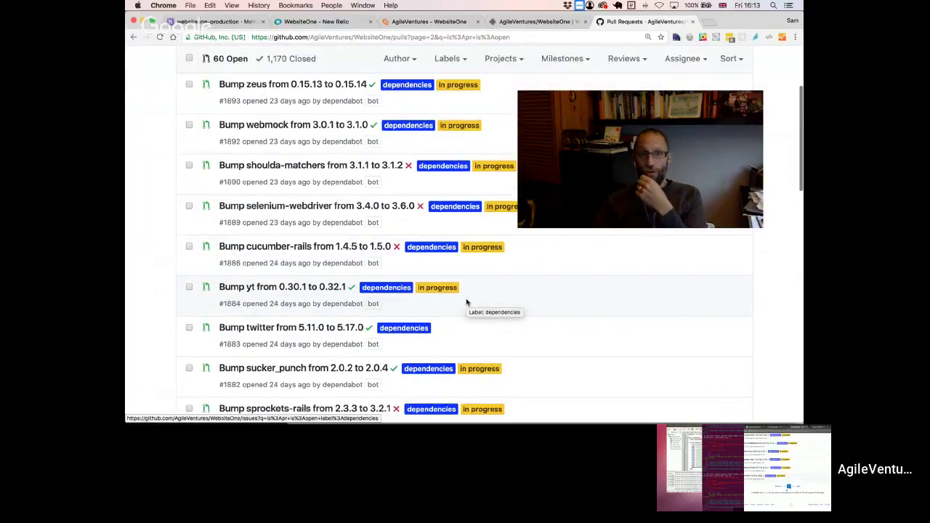
pyautogui.scroll(-8, 467, 303)
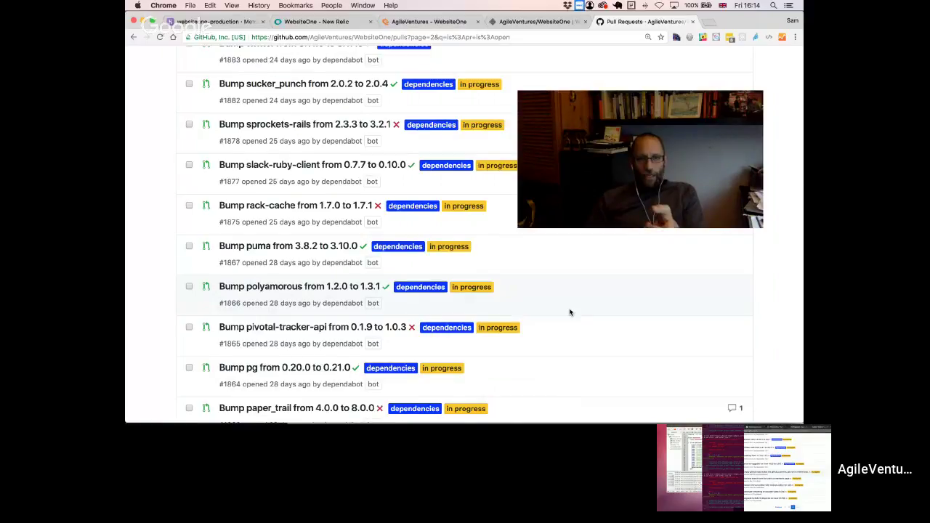
pyautogui.scroll(-1, 570, 312)
pyautogui.scroll(-10, 569, 312)
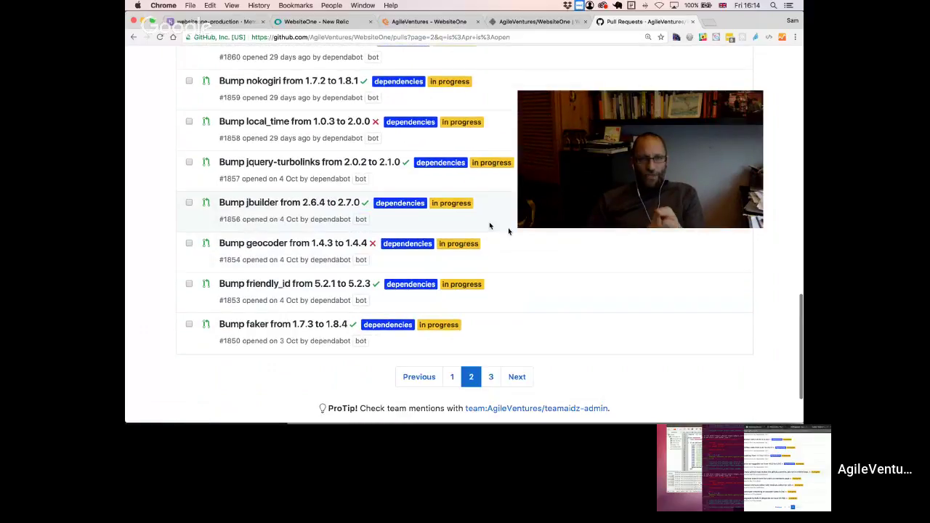
pyautogui.click(491, 376)
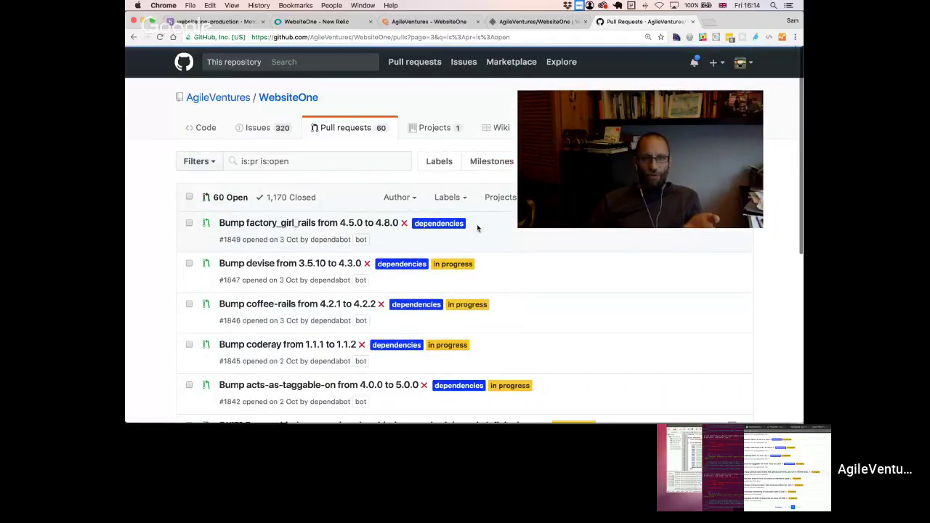
pyautogui.scroll(-5, 433, 277)
pyautogui.scroll(2, 433, 277)
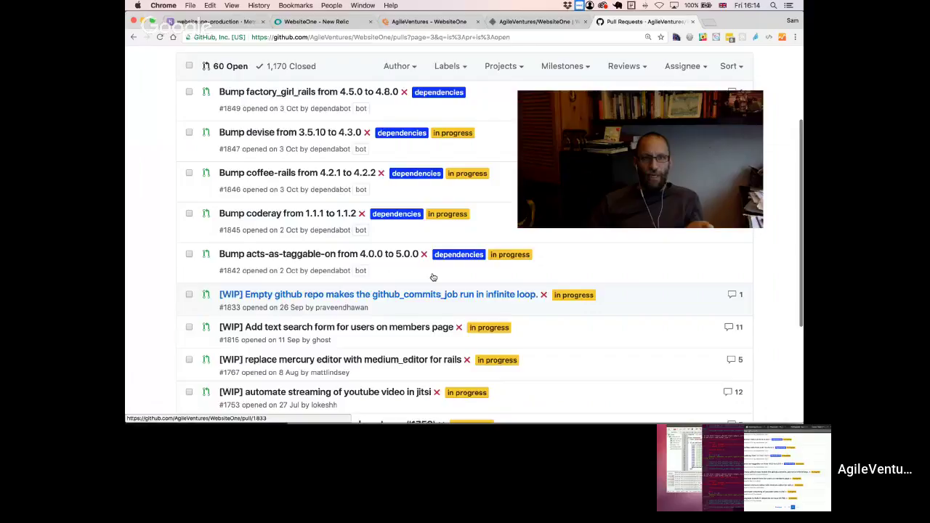
pyautogui.scroll(-3, 433, 277)
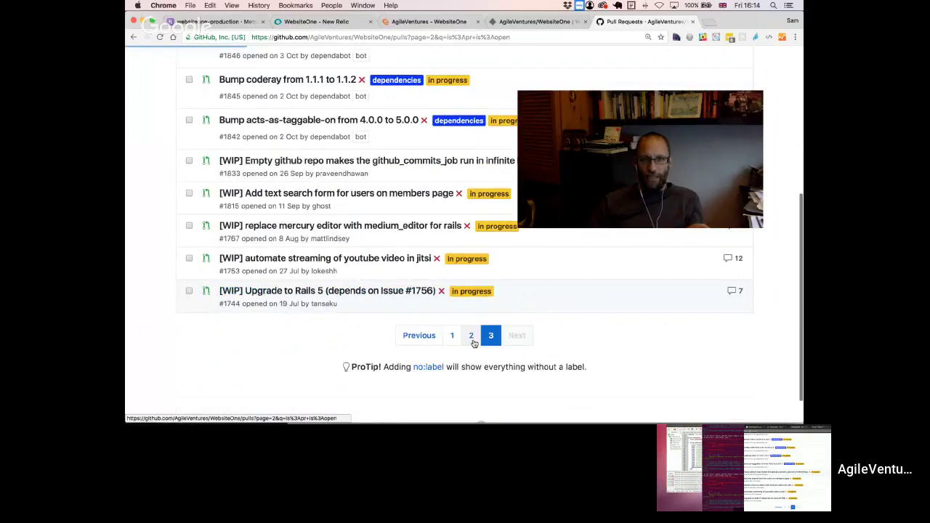
# - Go back to page 2 of the open pull requests and review it
pyautogui.click(471, 337)
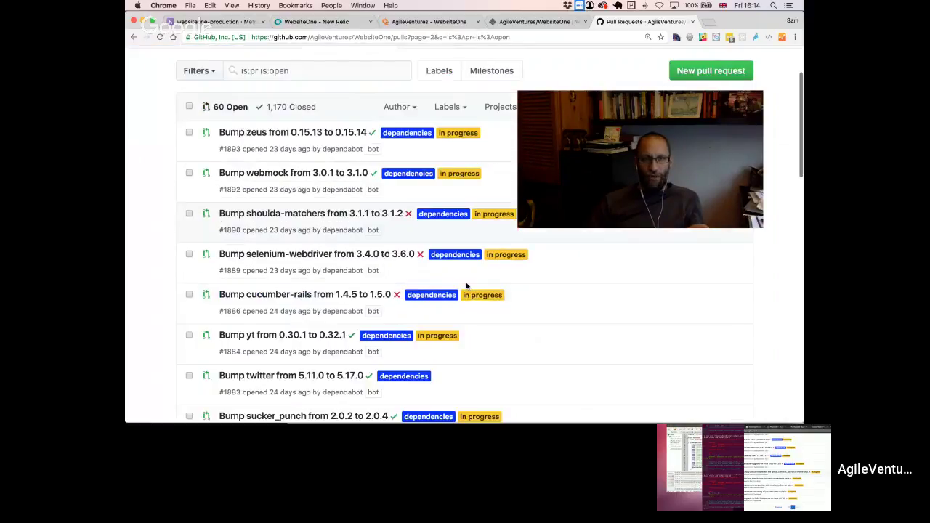
pyautogui.scroll(-2, 466, 291)
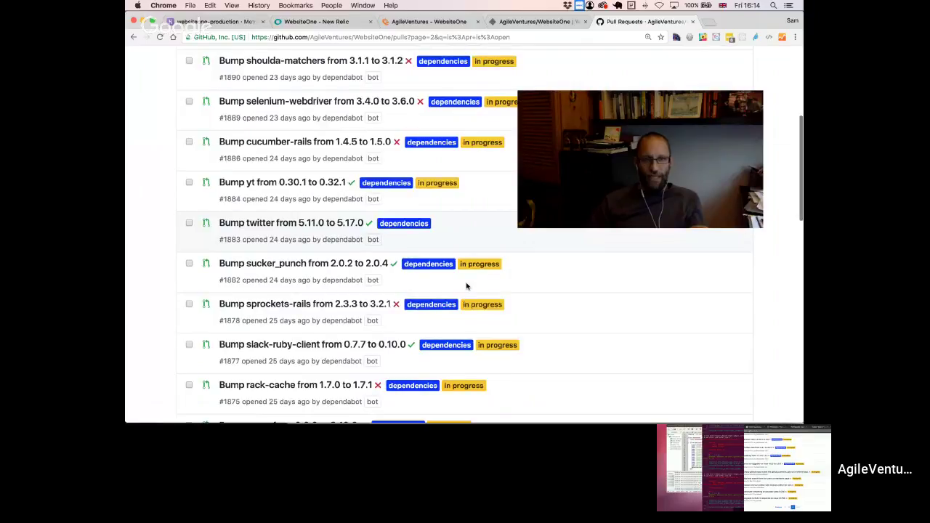
pyautogui.scroll(-5, 467, 285)
pyautogui.scroll(-2, 467, 285)
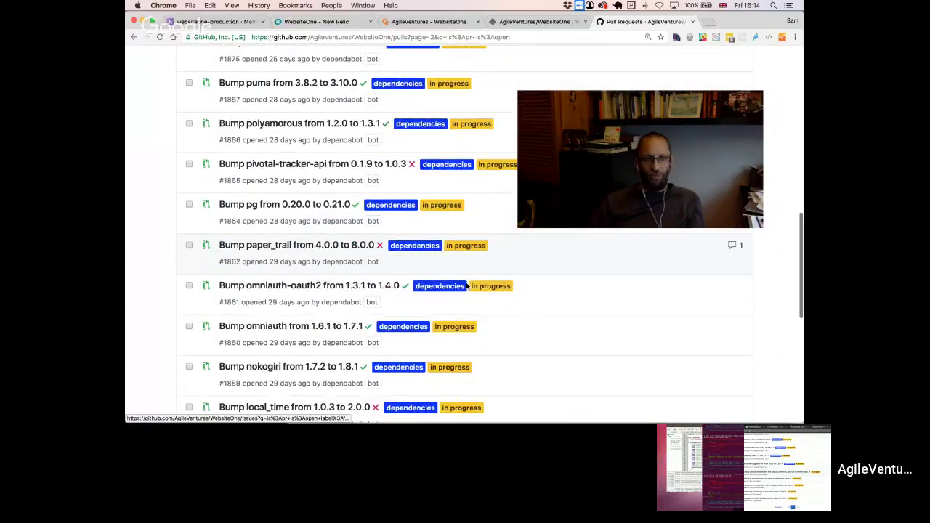
pyautogui.scroll(-2, 467, 286)
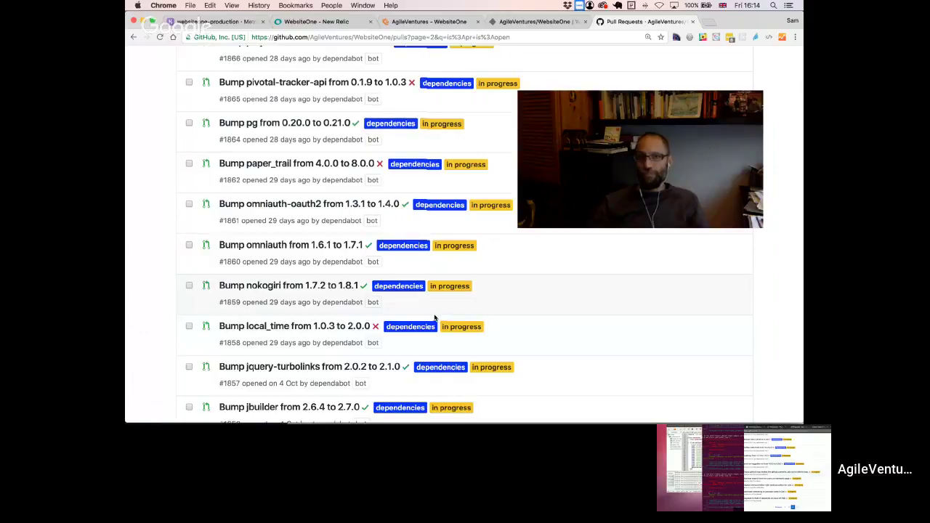
pyautogui.scroll(-3, 435, 318)
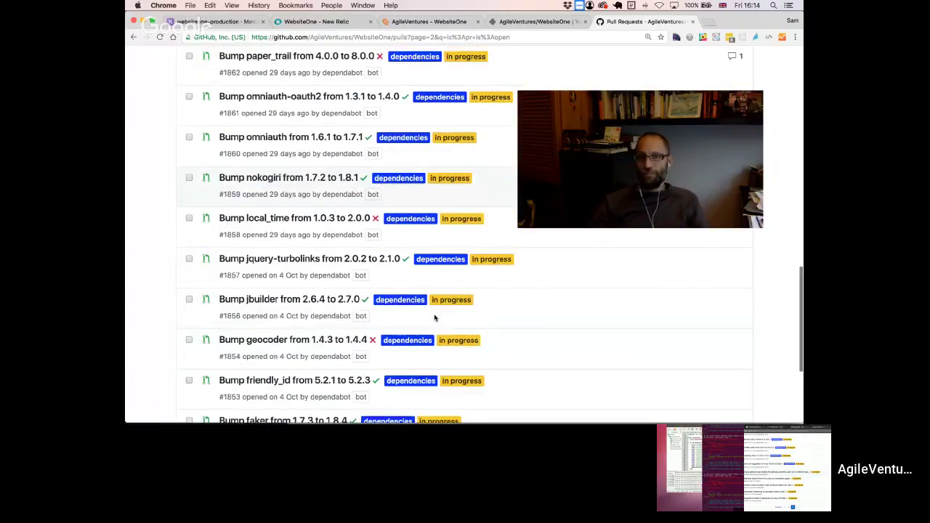
pyautogui.scroll(-4, 435, 318)
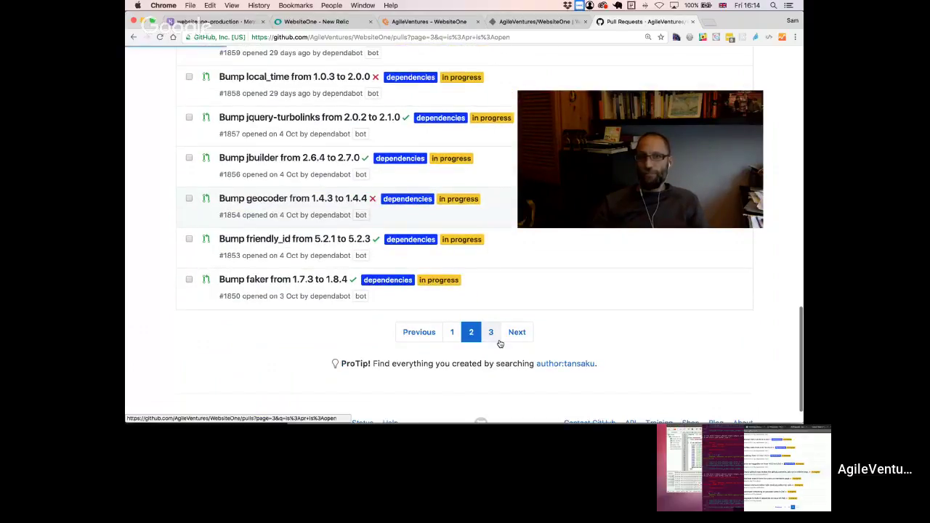
pyautogui.scroll(-7, 478, 314)
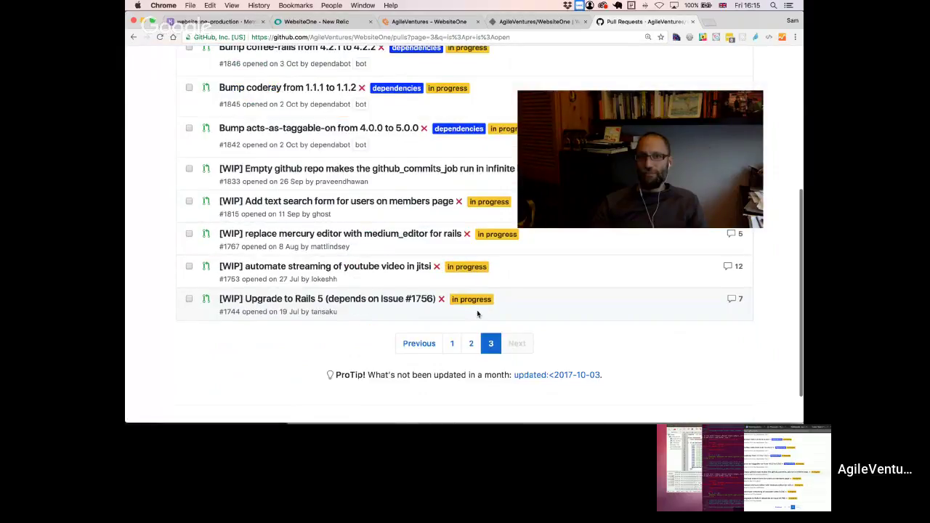
pyautogui.click(471, 344)
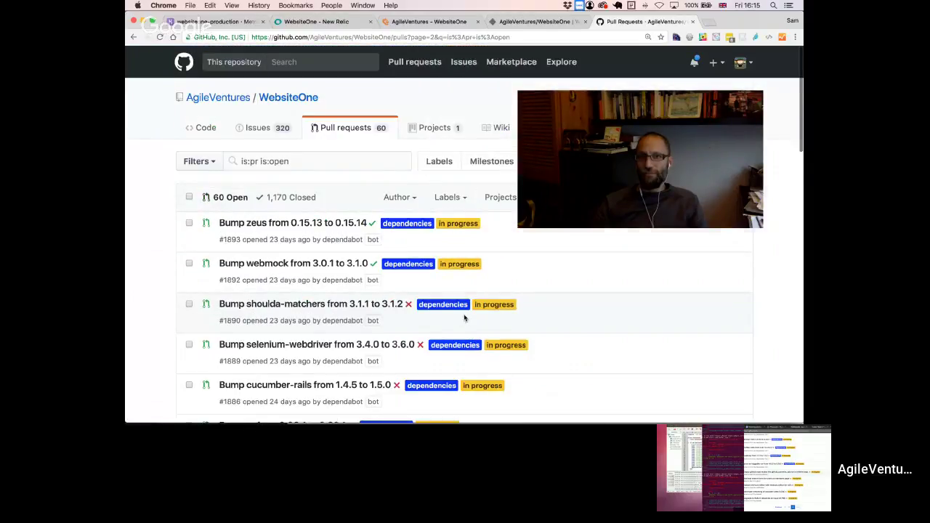
pyautogui.press('super+Tab')
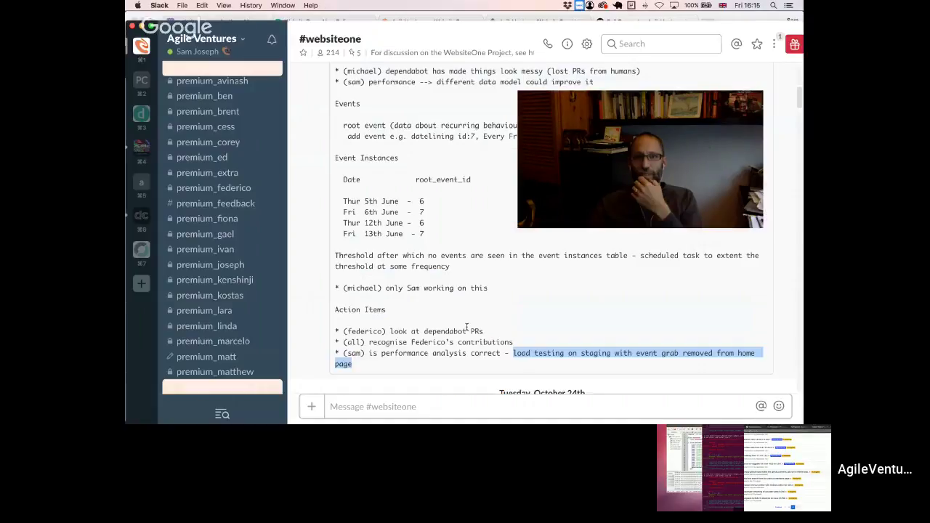
pyautogui.moveTo(484, 332); pyautogui.dragTo(334, 332)
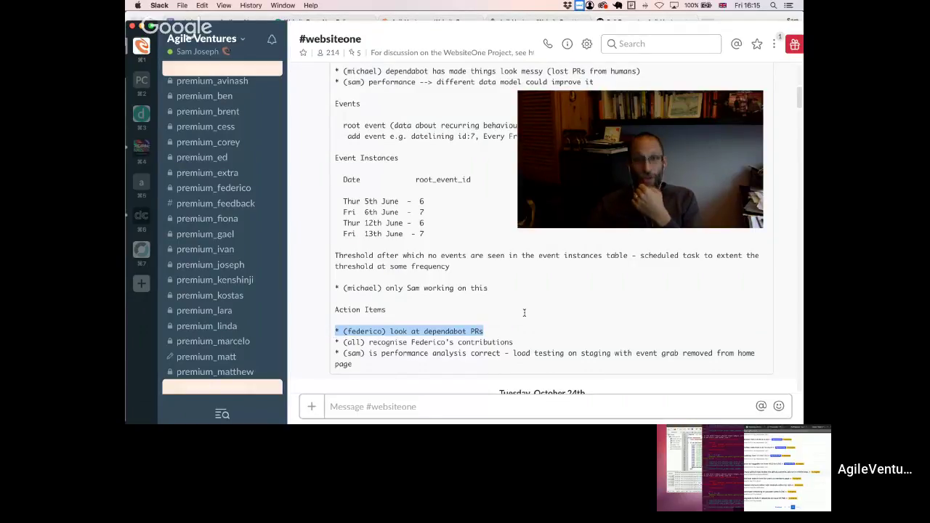
pyautogui.click(509, 327)
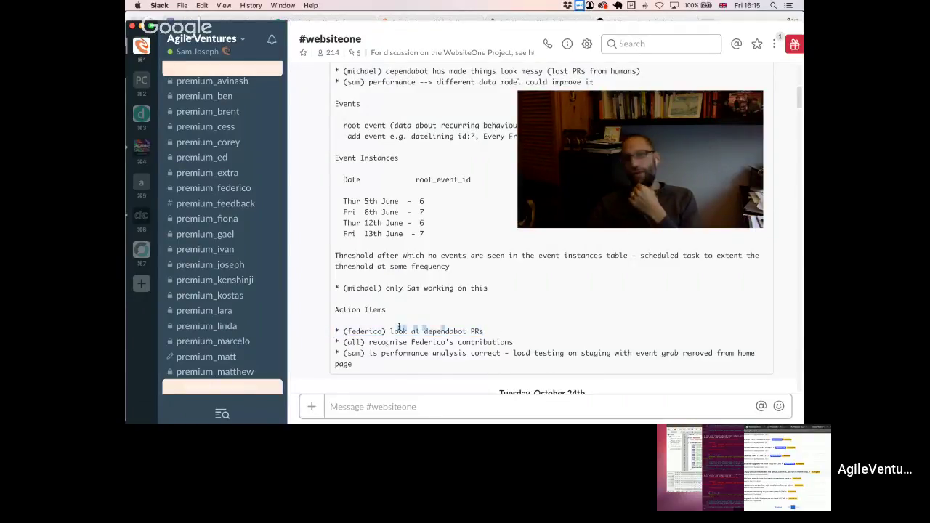
pyautogui.moveTo(398, 326); pyautogui.dragTo(323, 330)
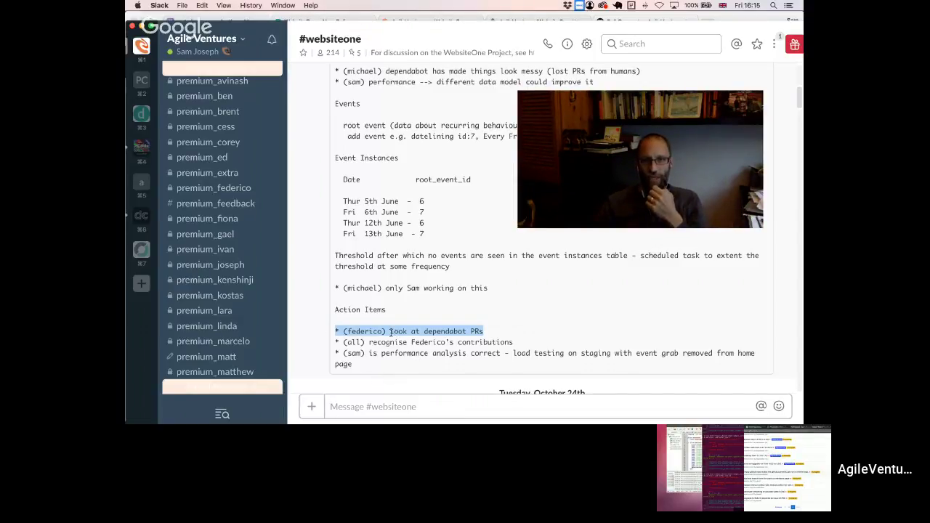
pyautogui.moveTo(391, 332); pyautogui.dragTo(489, 331)
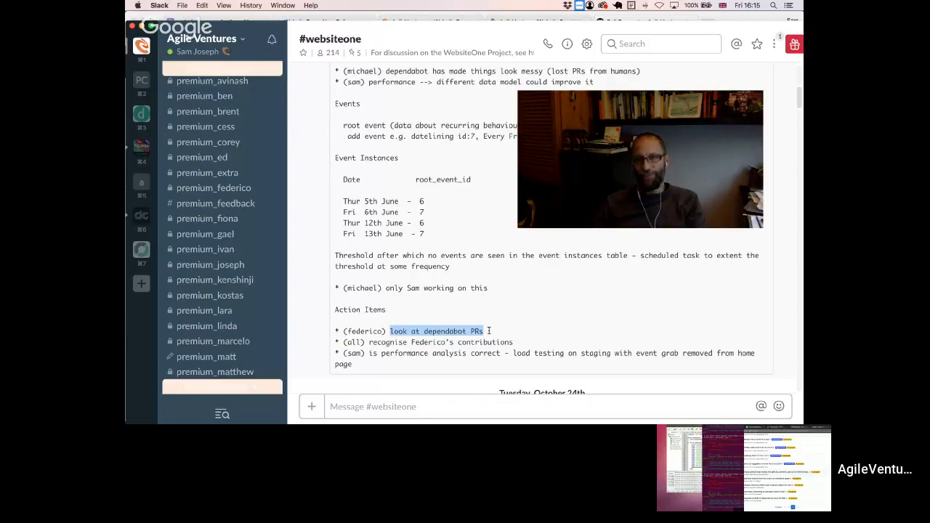
pyautogui.press('super+Tab')
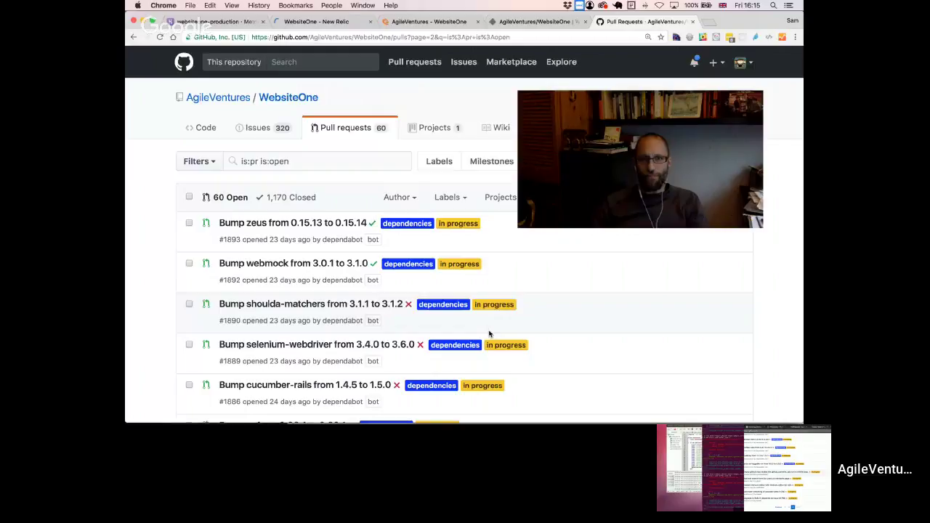
# - Open the 'Bump faker from 1.7.3 to 1.8.4' pull request #1850 from page 2
pyautogui.scroll(-10, 489, 334)
pyautogui.click(497, 304)
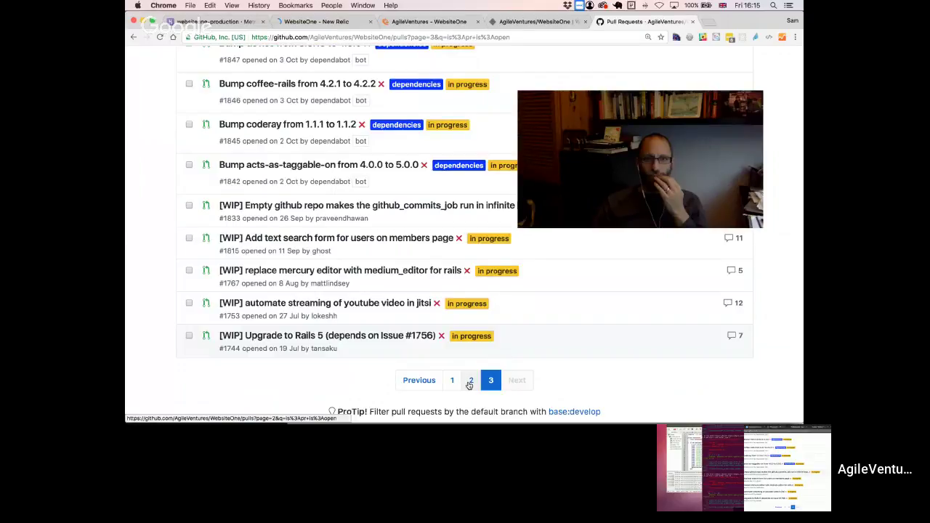
pyautogui.click(470, 382)
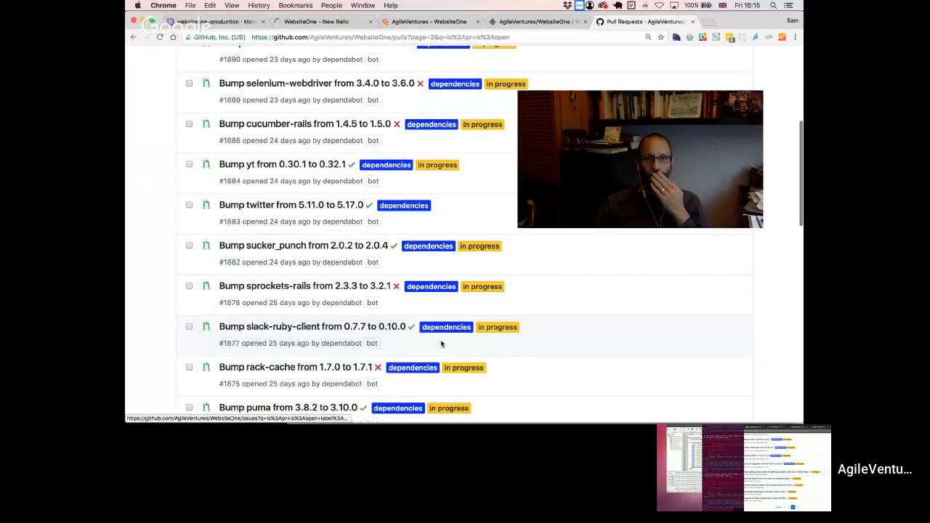
pyautogui.scroll(-6, 441, 339)
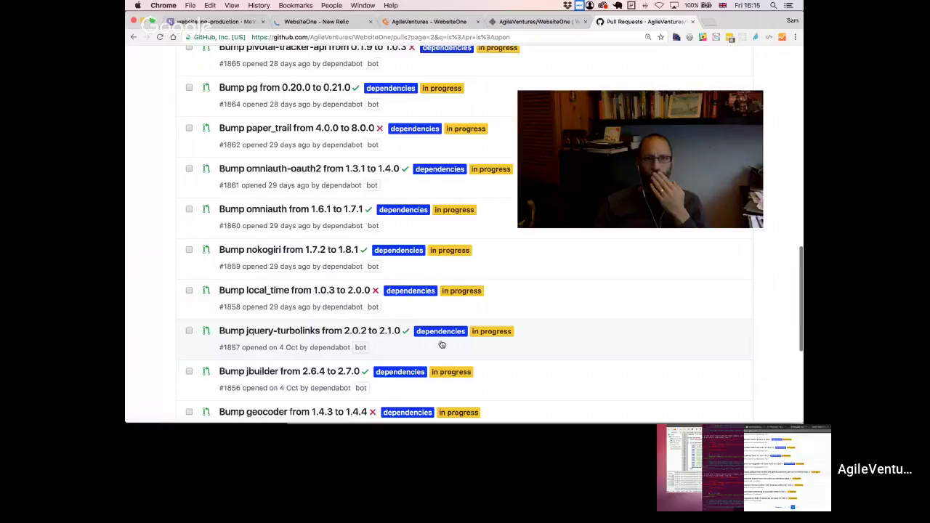
pyautogui.scroll(-3, 442, 344)
pyautogui.click(276, 342)
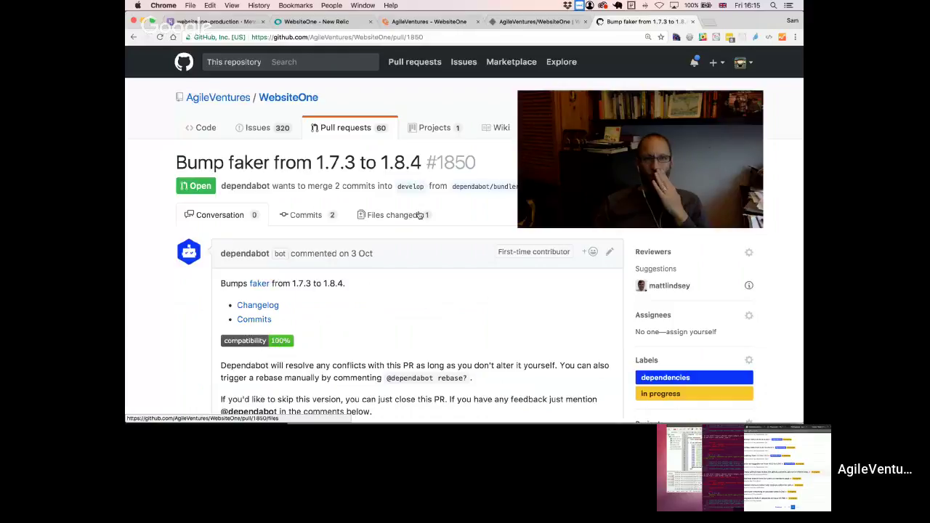
# - Review the faker pull request's changed files, then return to its conversation
pyautogui.click(419, 215)
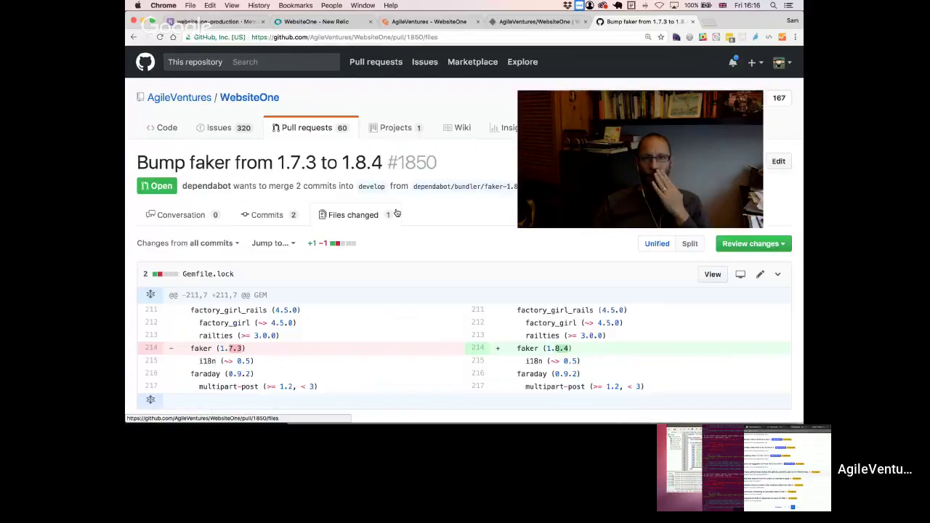
pyautogui.scroll(-3, 415, 234)
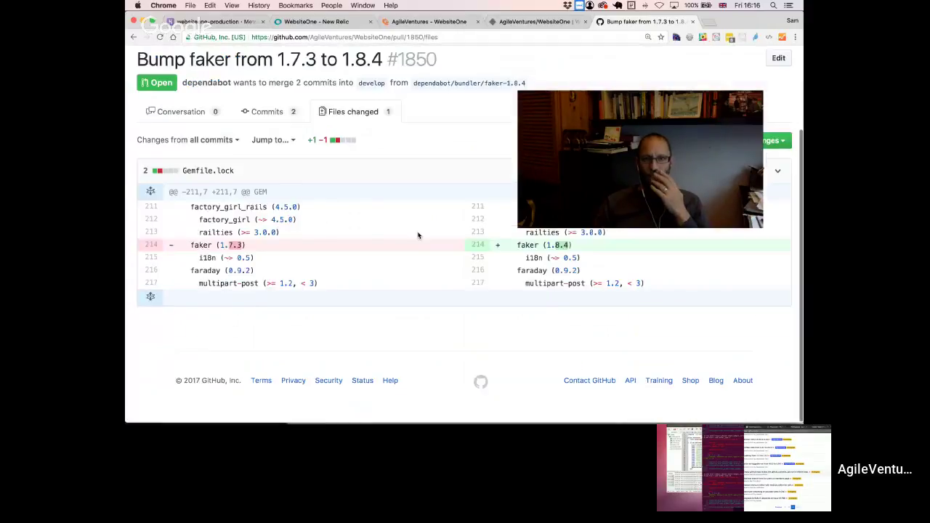
pyautogui.scroll(3, 415, 234)
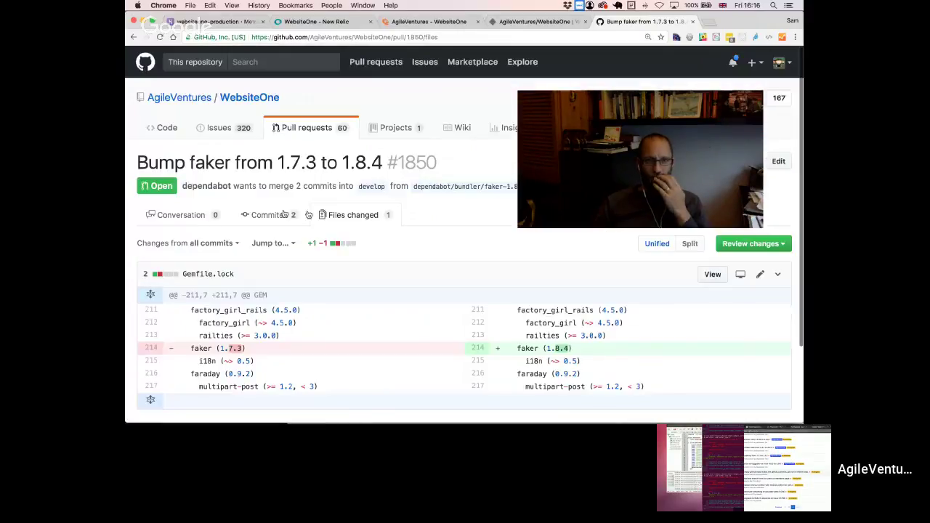
pyautogui.click(186, 215)
# - Update the faker branch with the latest develop changes
pyautogui.scroll(-5, 409, 242)
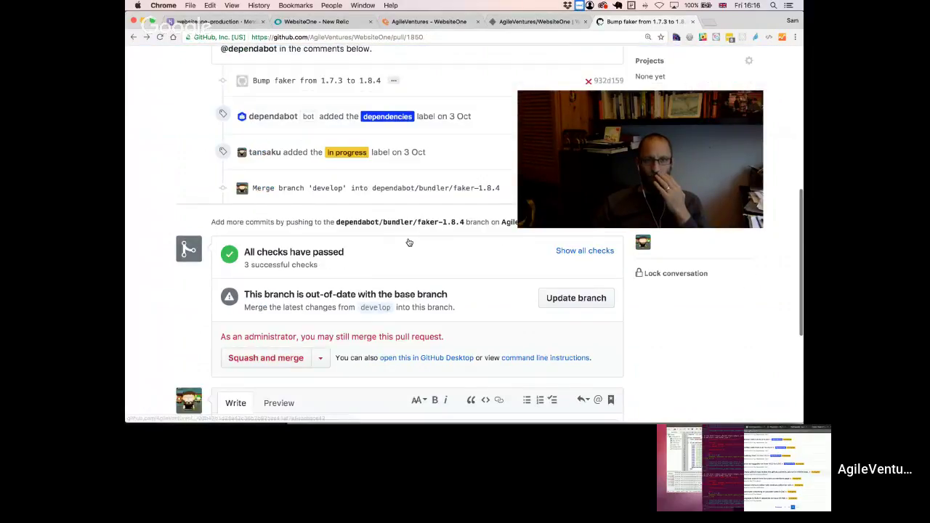
pyautogui.click(565, 302)
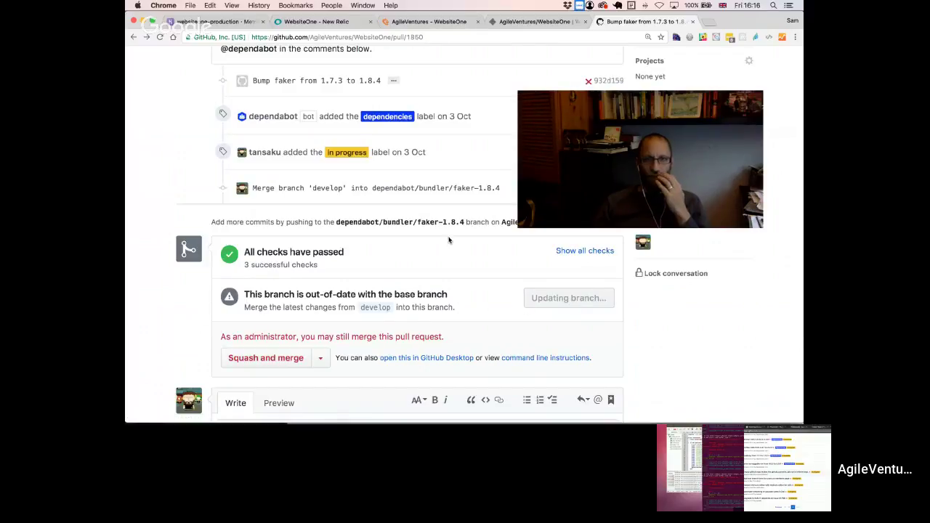
pyautogui.scroll(3, 448, 241)
pyautogui.scroll(4, 449, 241)
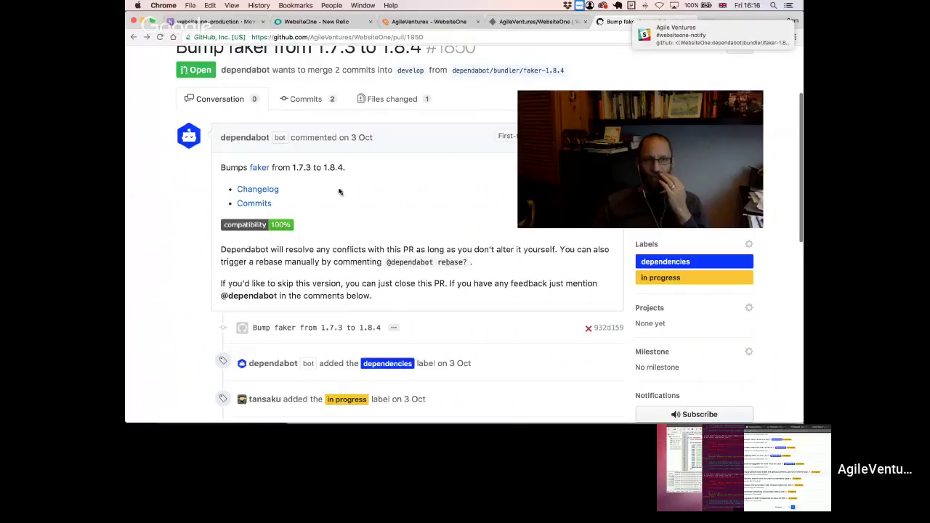
pyautogui.scroll(-5, 338, 192)
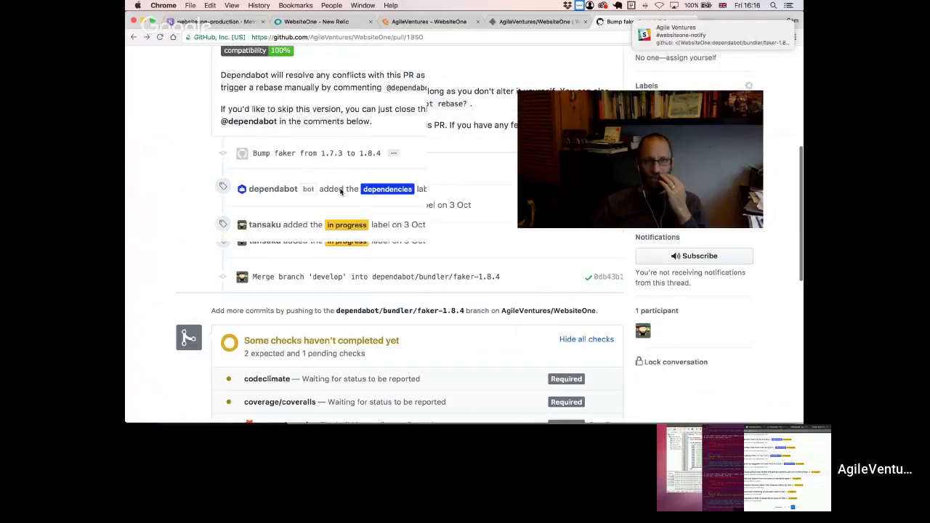
pyautogui.scroll(-4, 340, 191)
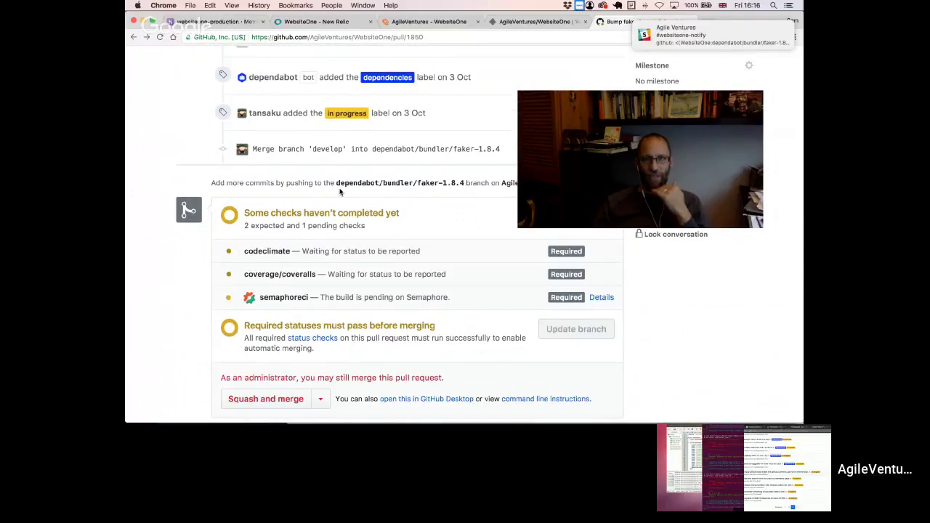
pyautogui.scroll(8, 340, 192)
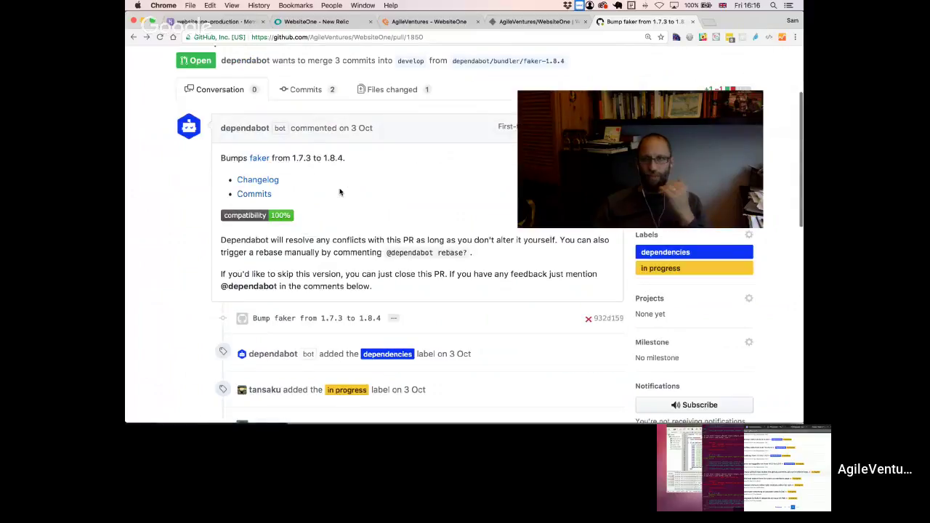
pyautogui.scroll(1, 339, 192)
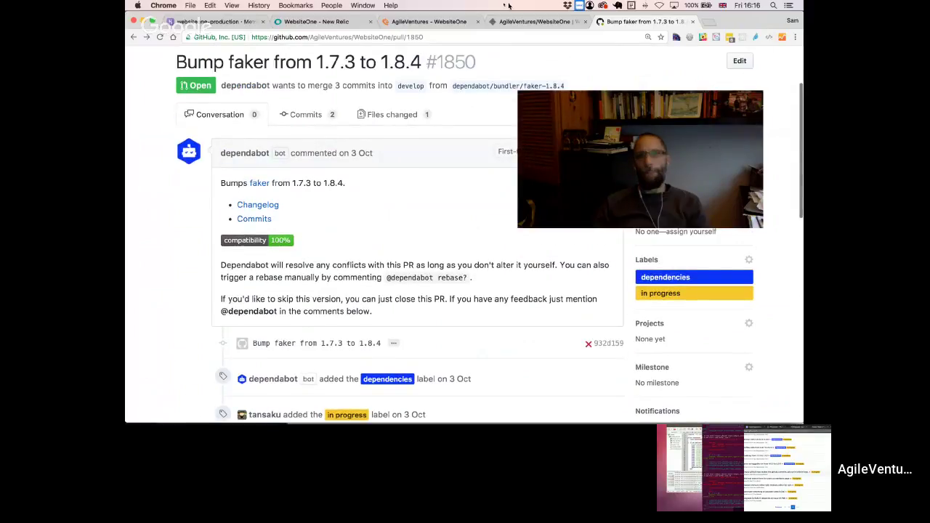
pyautogui.click(536, 22)
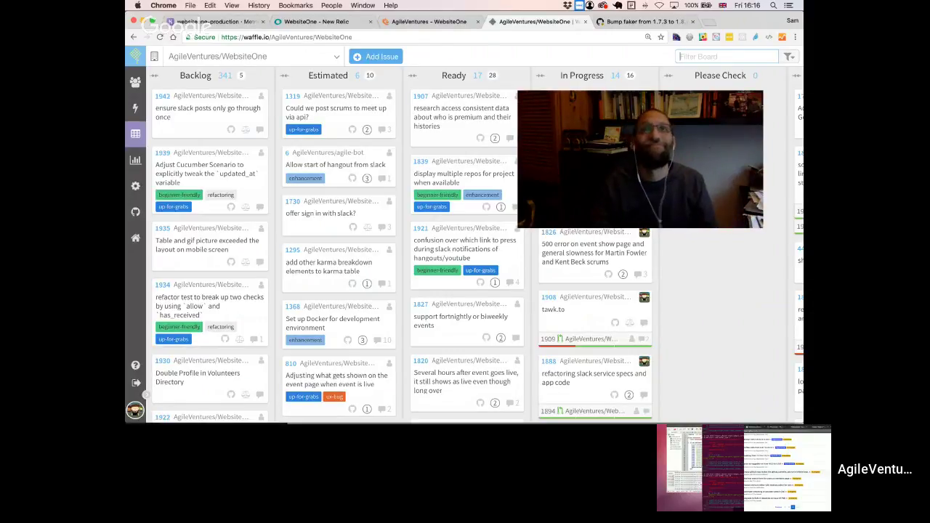
pyautogui.click(727, 56)
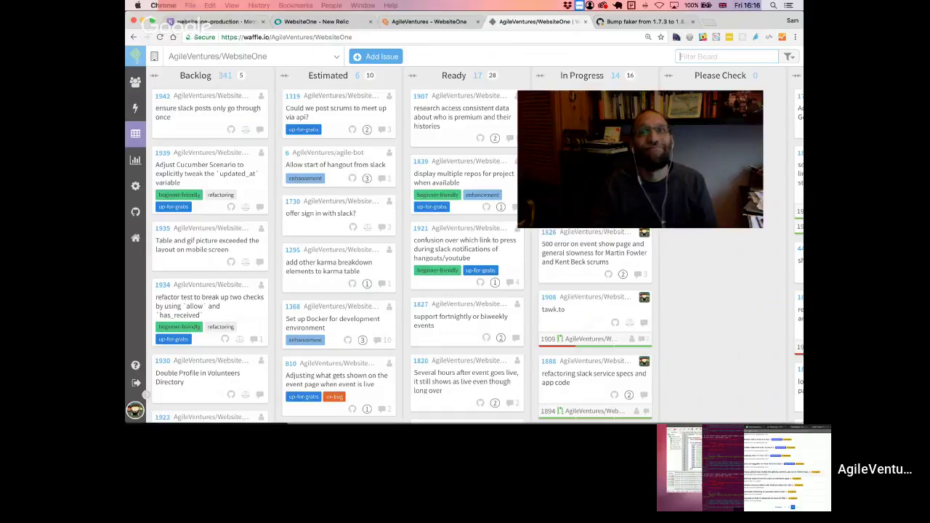